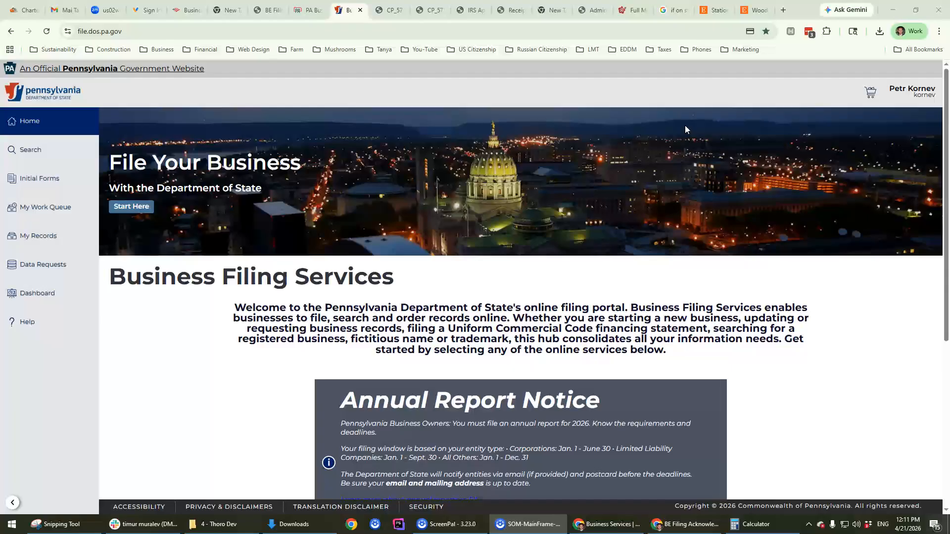
# Step: Search the business registry for 'thoro dev'
pyautogui.scroll(-5, 371, 276)
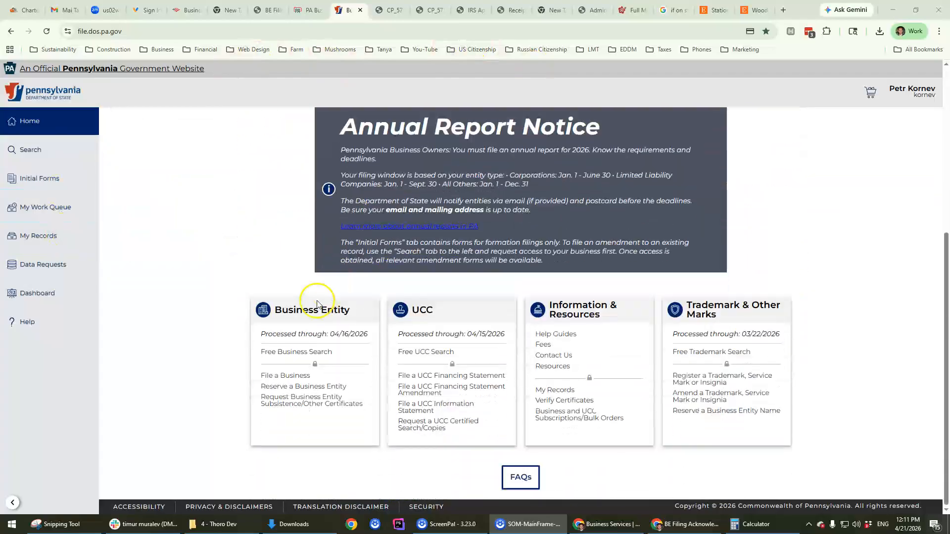
pyautogui.scroll(5, 143, 290)
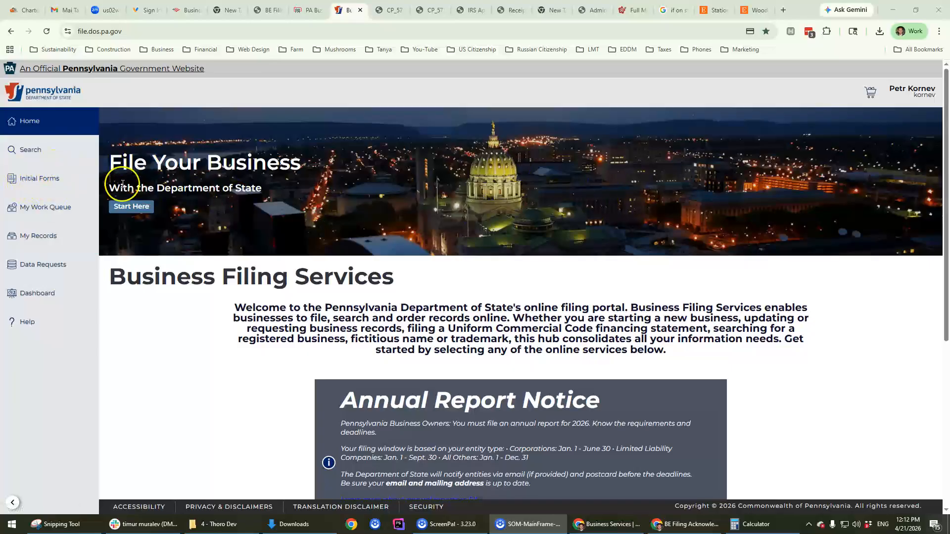
pyautogui.click(40, 150)
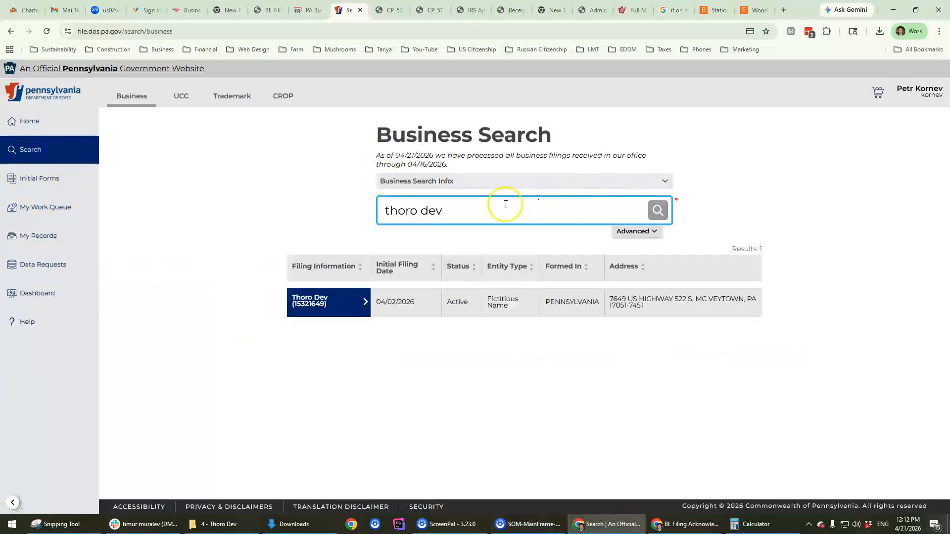
pyautogui.click(654, 207)
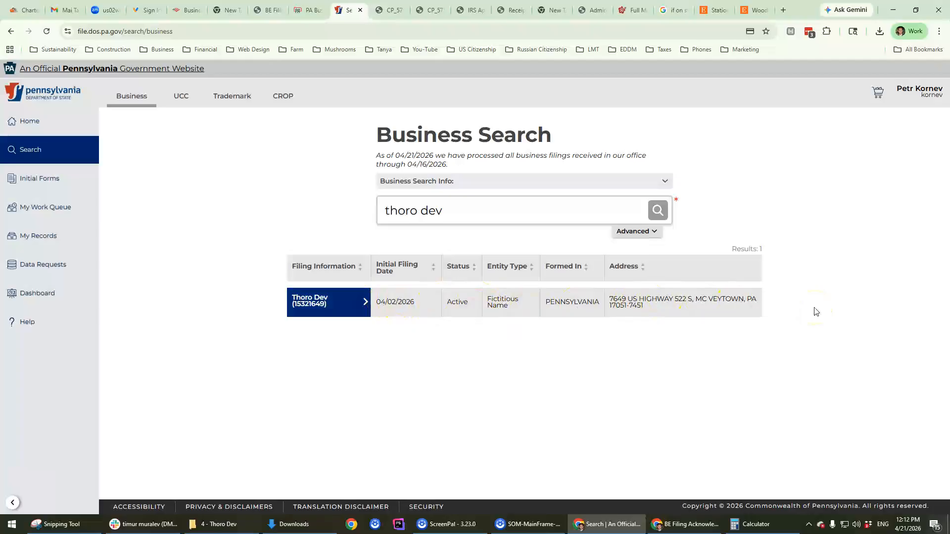
# Step: Inspect the Thoro Dev result's entity type, then bring up the Initial Forms list
pyautogui.moveTo(487, 299); pyautogui.dragTo(504, 321)
pyautogui.click(507, 315)
pyautogui.click(503, 301)
pyautogui.tripleClick(504, 300)
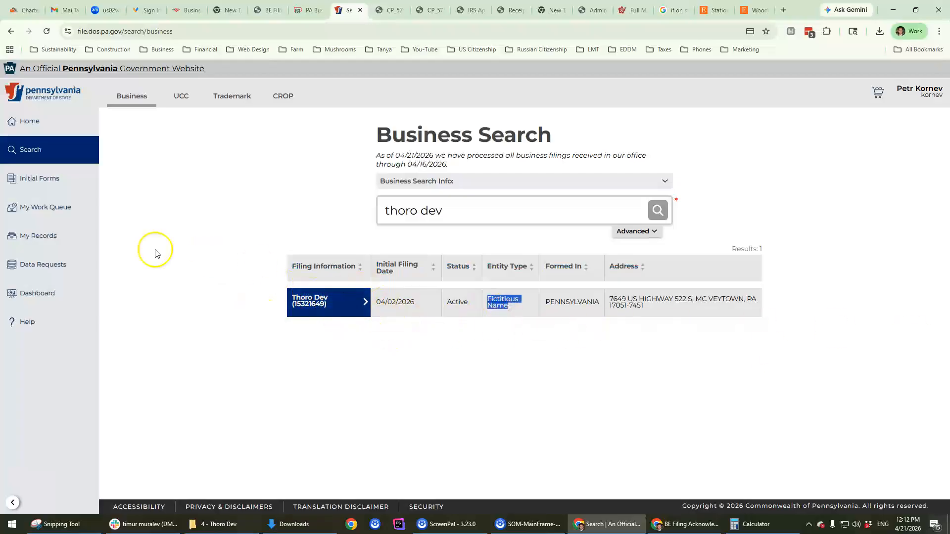
pyautogui.click(223, 274)
pyautogui.click(53, 179)
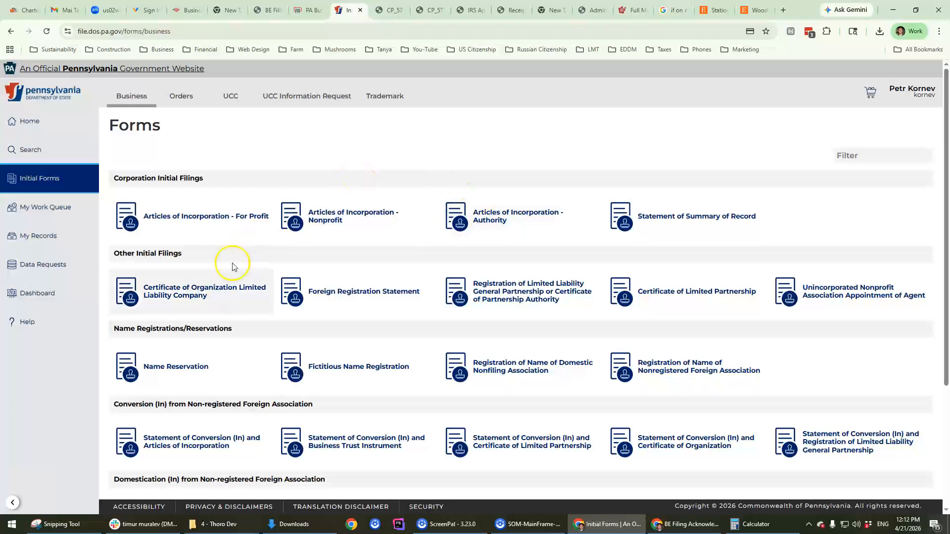
# Step: Log out of the filing services account from the user menu
pyautogui.scroll(-3, 213, 296)
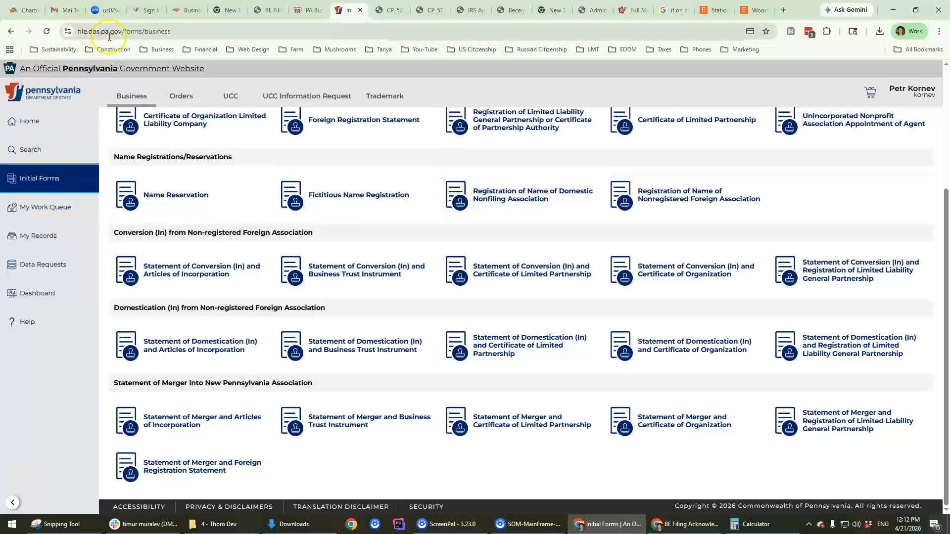
pyautogui.moveTo(128, 30); pyautogui.dragTo(75, 31)
pyautogui.hotkey('ctrl', 'c')
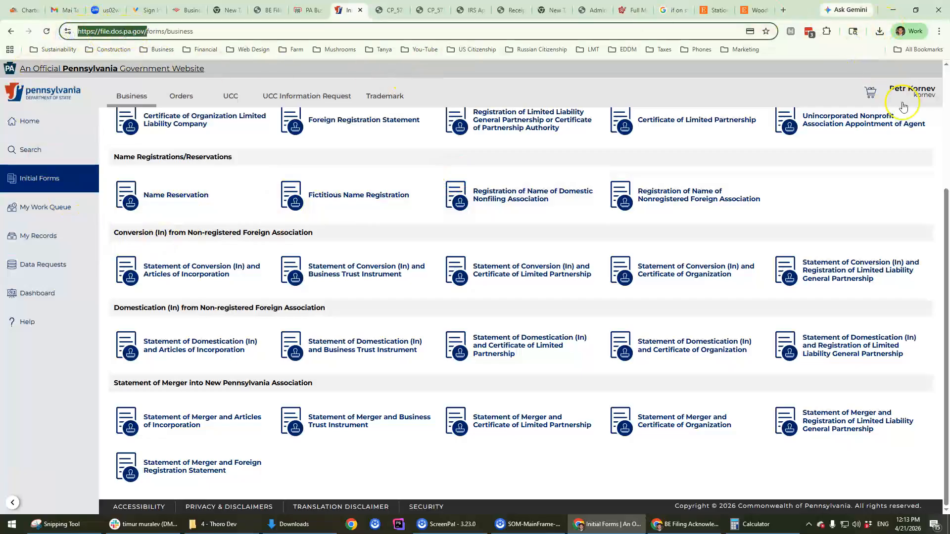
pyautogui.scroll(4, 903, 106)
pyautogui.click(912, 91)
pyautogui.click(906, 117)
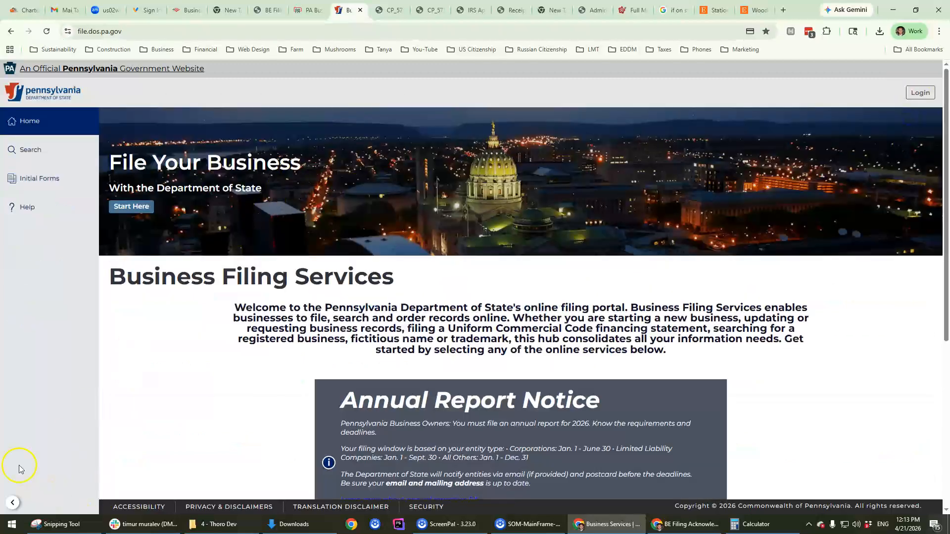
# Step: Load the pasted Business Hub address in the browser
pyautogui.doubleClick(148, 30)
pyautogui.tripleClick(300, 31)
pyautogui.hotkey('ctrl', 'v')
pyautogui.press('Return')
# Step: Sign in to the Business Hub and open the Register a Business guide
pyautogui.click(920, 93)
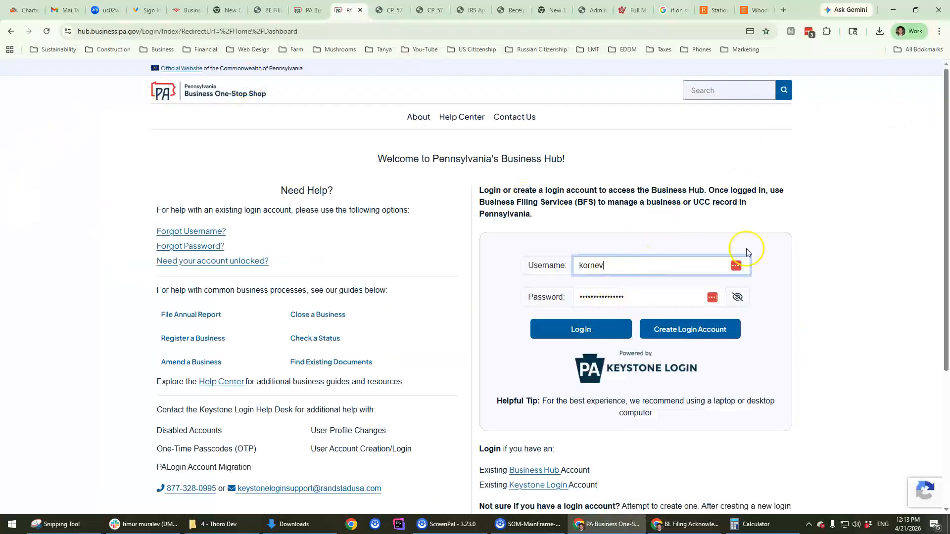
pyautogui.click(580, 328)
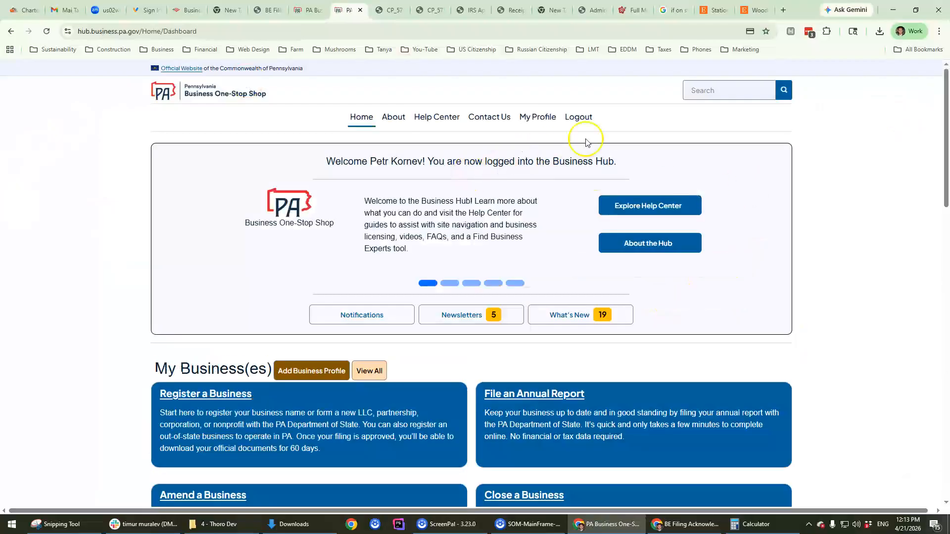
pyautogui.scroll(-3, 245, 217)
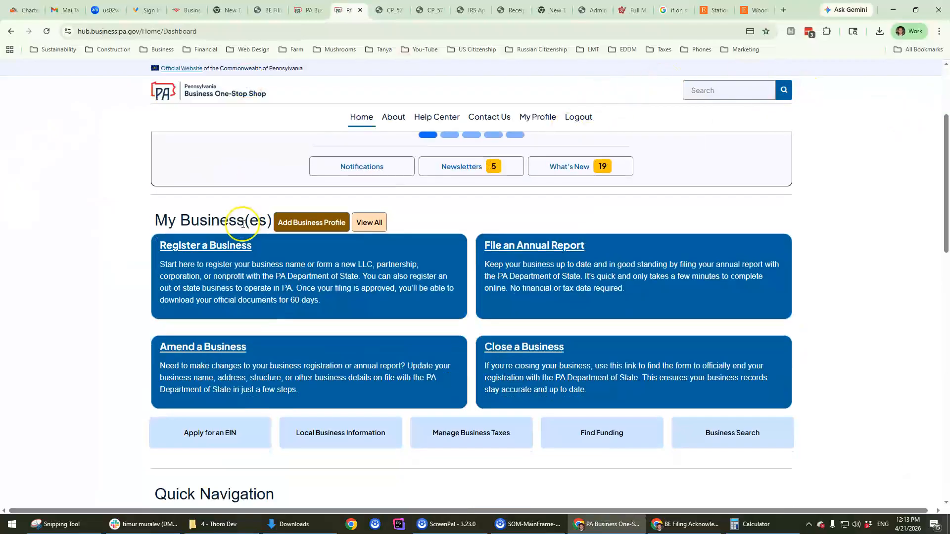
pyautogui.scroll(3, 159, 186)
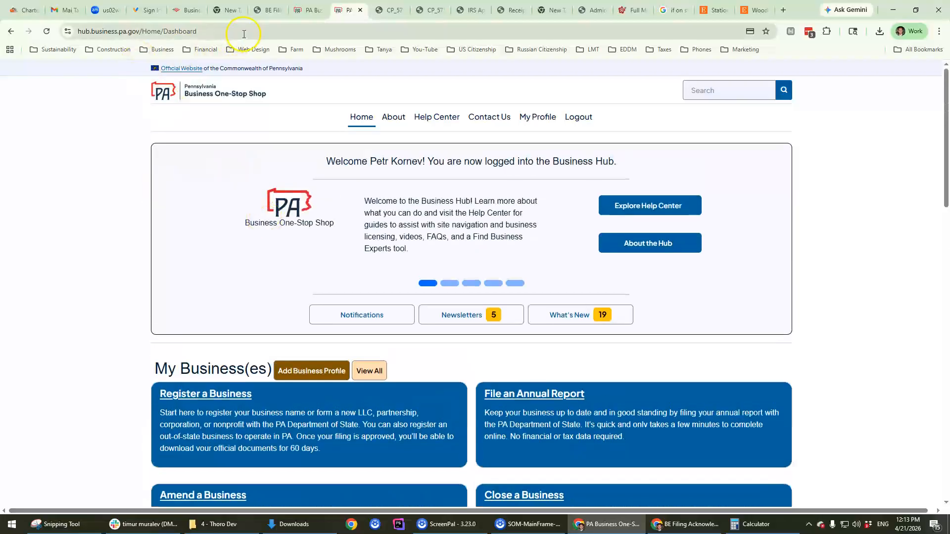
pyautogui.scroll(-1, 228, 243)
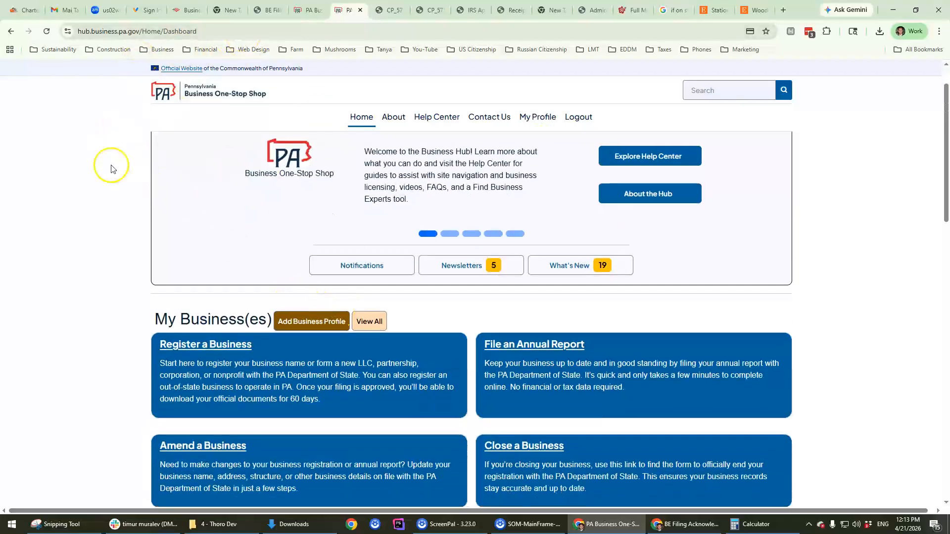
pyautogui.click(205, 344)
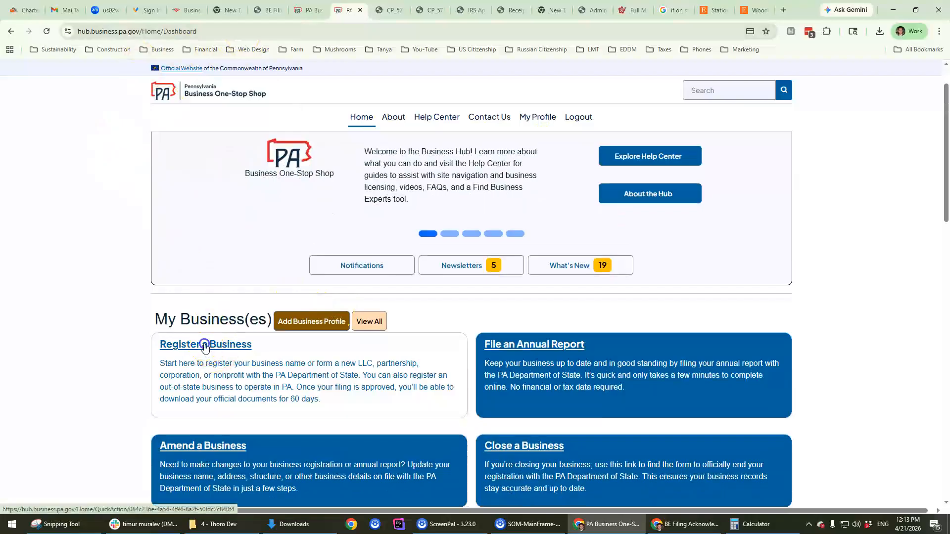
# Step: Start registering a Limited Liability Company, opening its Certificate of Organization form
pyautogui.scroll(-9, 420, 350)
pyautogui.scroll(1, 287, 352)
pyautogui.scroll(-1, 286, 352)
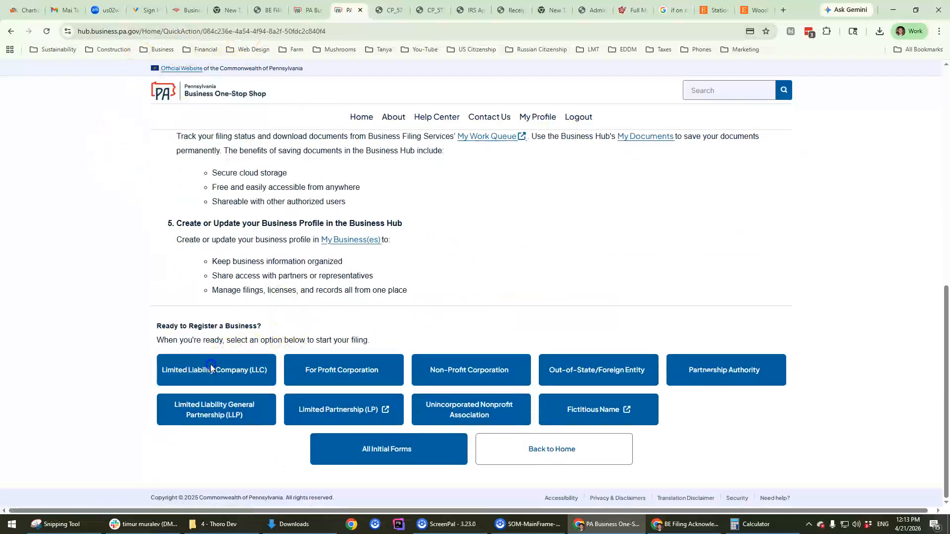
pyautogui.click(218, 369)
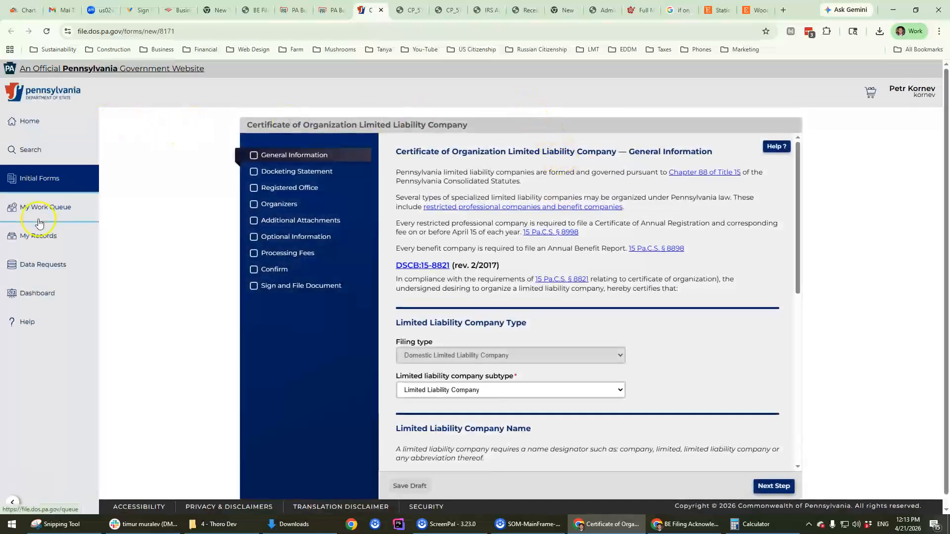
pyautogui.moveTo(266, 126); pyautogui.dragTo(467, 125)
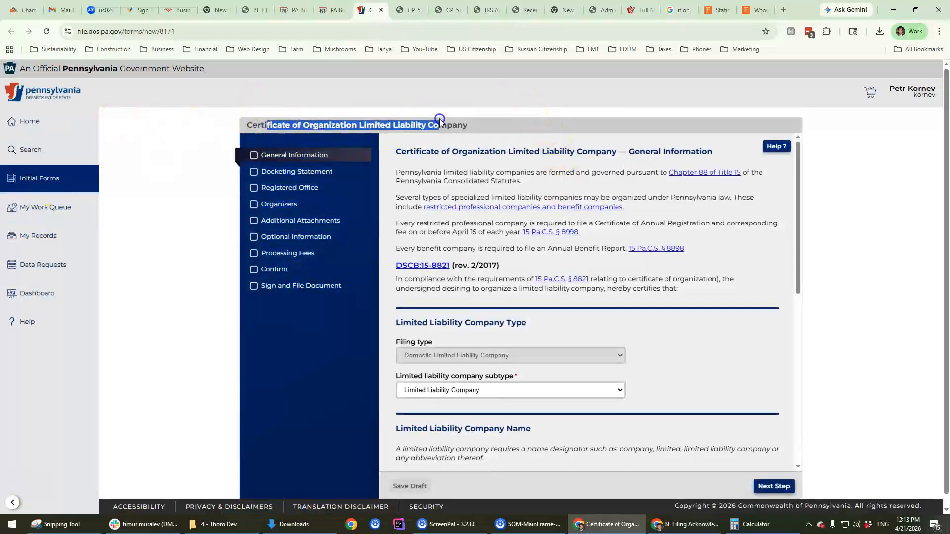
pyautogui.tripleClick(468, 126)
pyautogui.hotkey('ctrl', 'c')
# Step: Abandon the unsaved form and return to the filing portal home
pyautogui.click(59, 178)
pyautogui.click(519, 123)
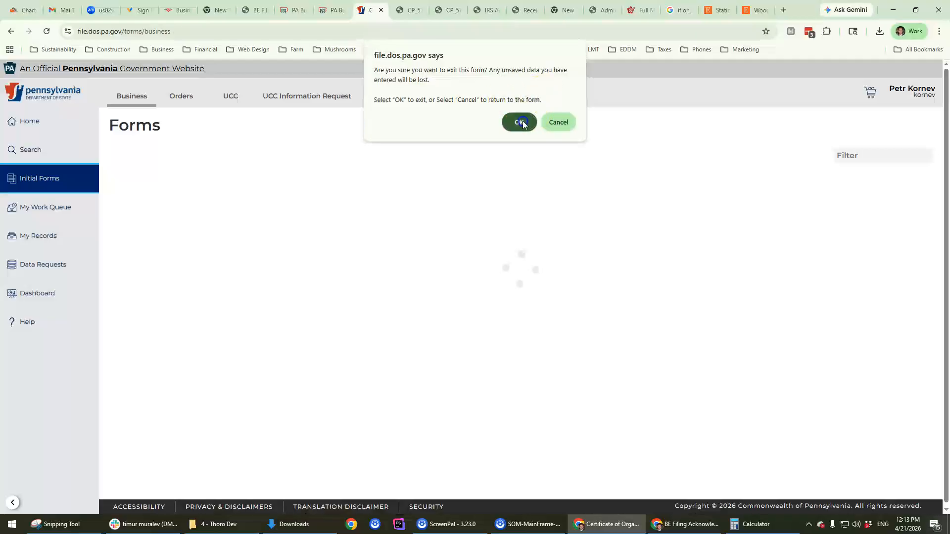
pyautogui.click(48, 124)
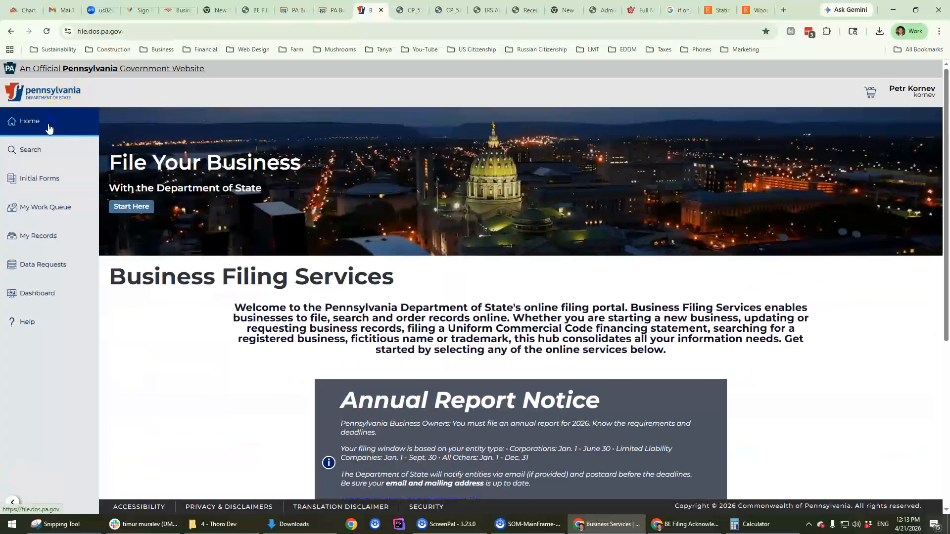
# Step: Find Certificate of Organization Limited Liability Company among Initial Forms and file it online
pyautogui.click(53, 184)
pyautogui.hotkey('ctrl', 'f')
pyautogui.hotkey('ctrl', 'v')
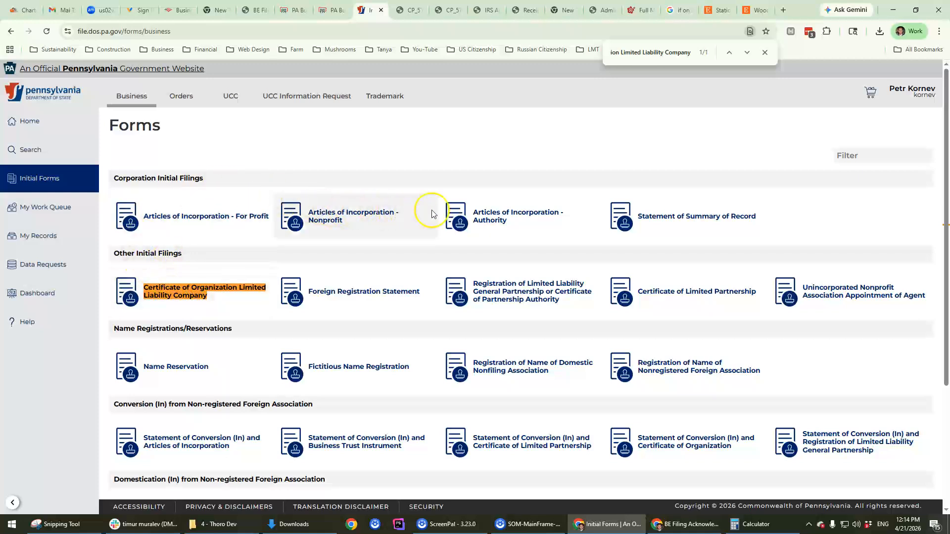
pyautogui.click(158, 288)
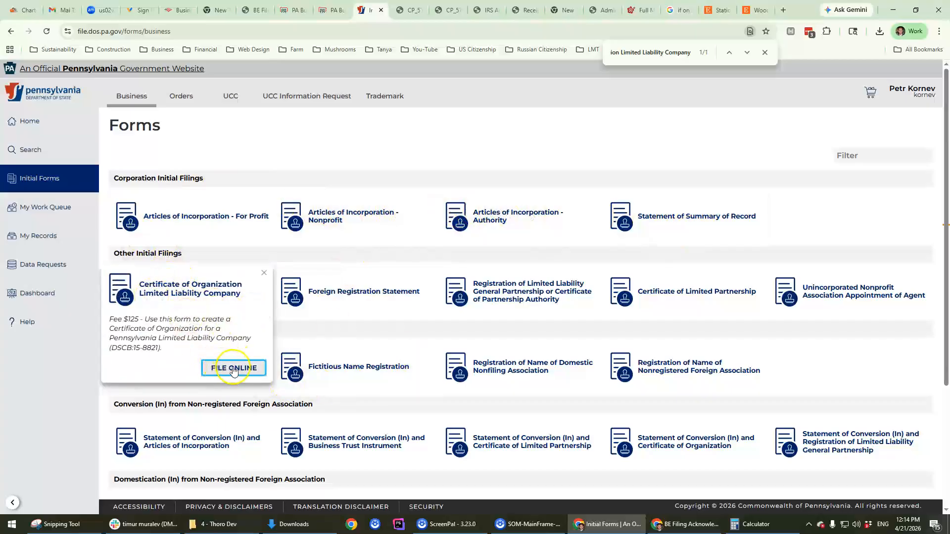
pyautogui.click(234, 369)
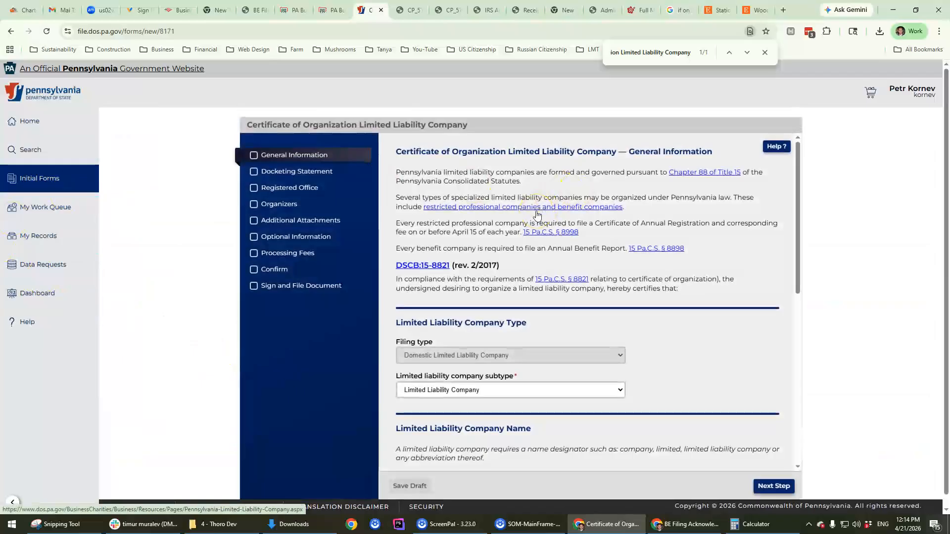
pyautogui.click(292, 161)
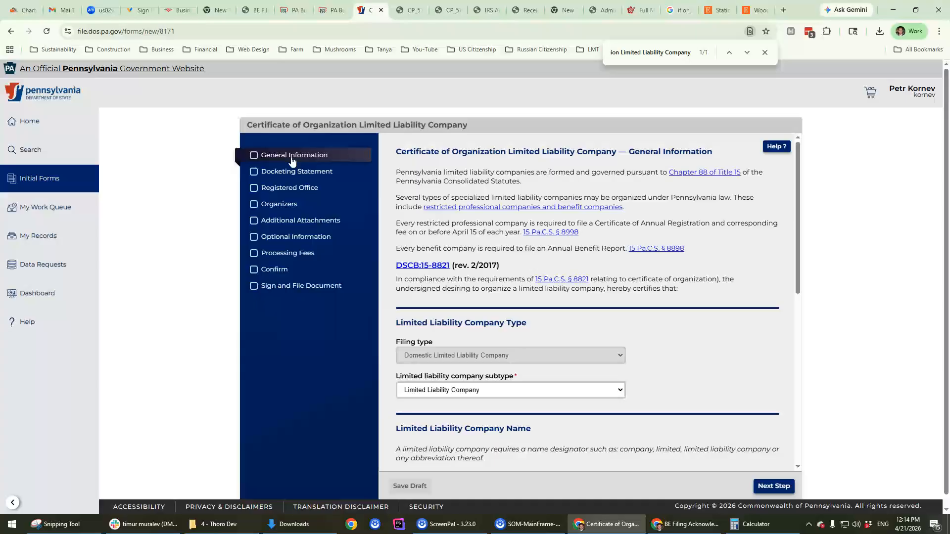
# Step: Answer Yes to using a reserved name, check the empty reserved-name list, and focus the company name
pyautogui.scroll(-3, 482, 184)
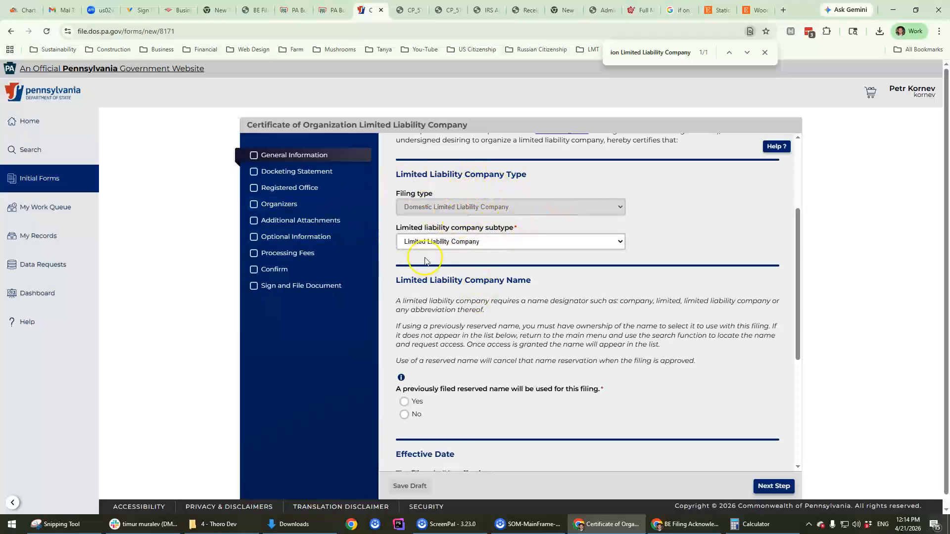
pyautogui.scroll(-3, 515, 326)
pyautogui.scroll(-1, 516, 332)
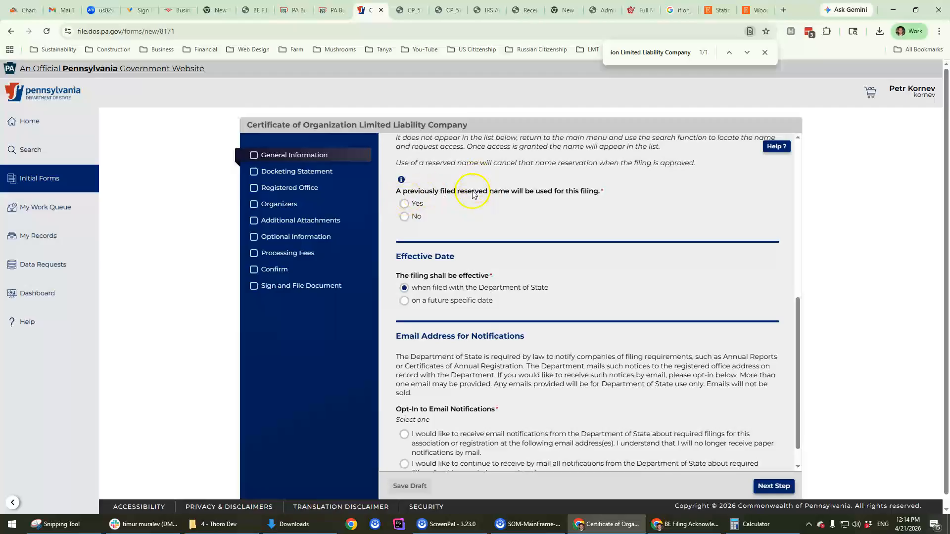
pyautogui.click(426, 210)
pyautogui.click(470, 248)
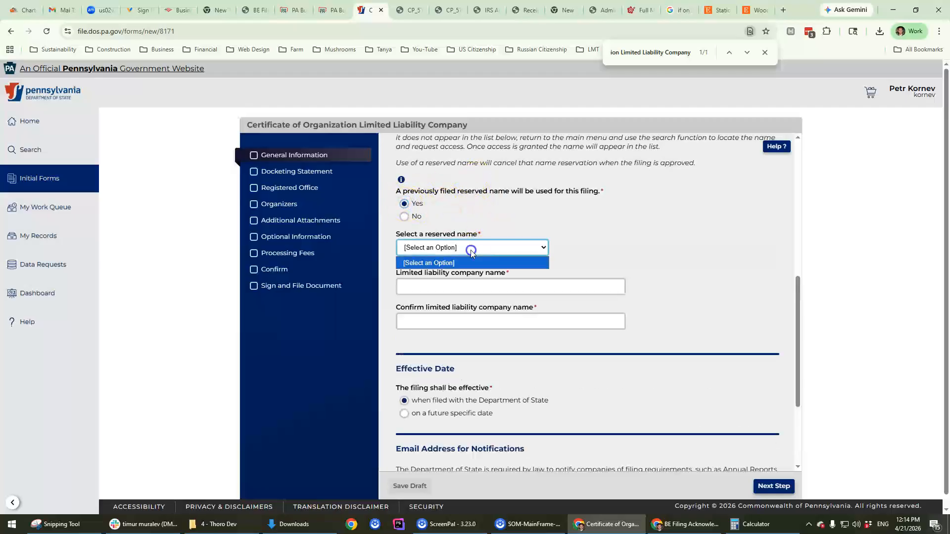
pyautogui.click(459, 263)
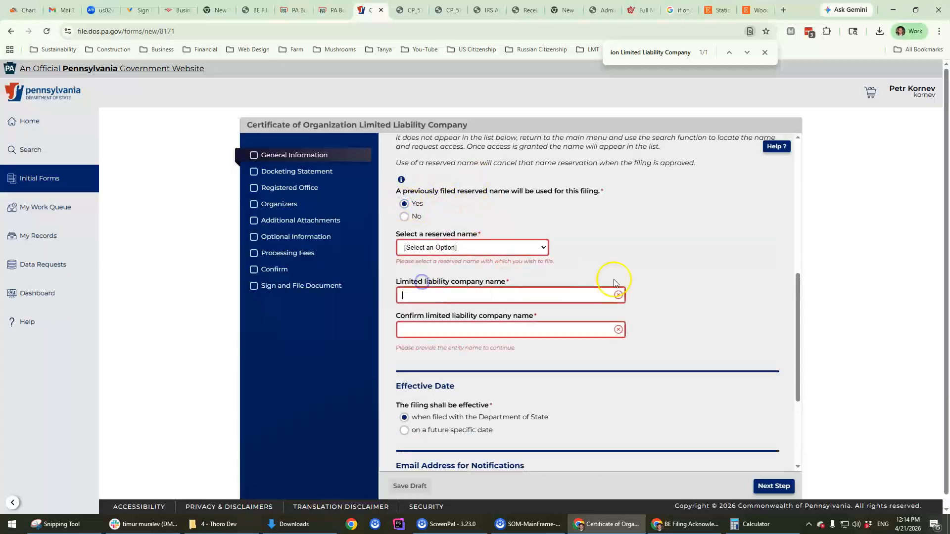
pyautogui.click(405, 217)
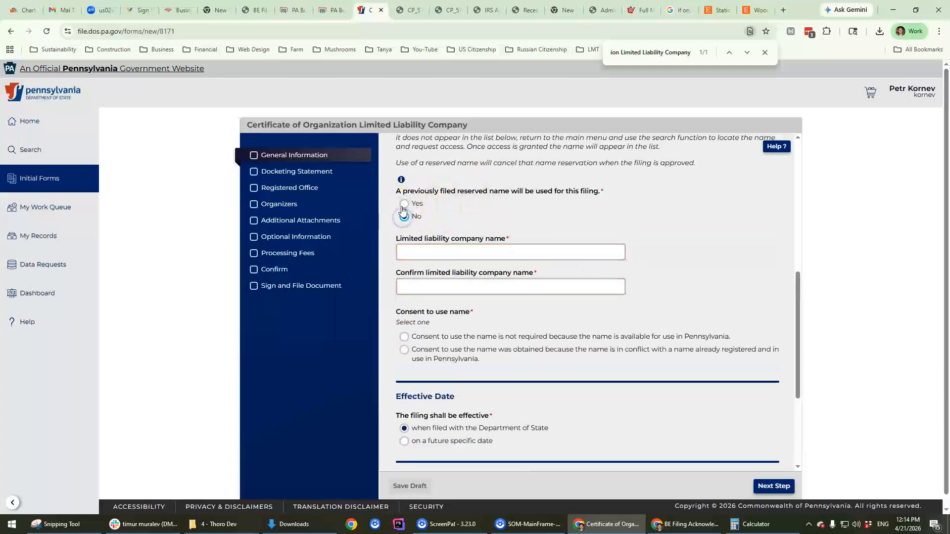
pyautogui.click(403, 203)
pyautogui.click(487, 247)
pyautogui.click(466, 261)
pyautogui.click(438, 296)
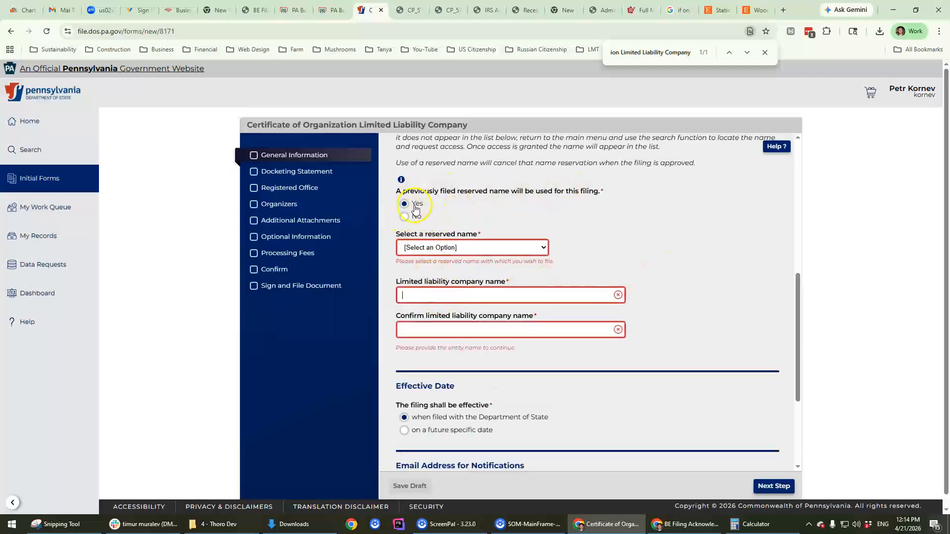
pyautogui.click(417, 293)
# Step: Enter 'Thoro Dev LLC' in both the company name and confirm name fields
pyautogui.write('Tue')
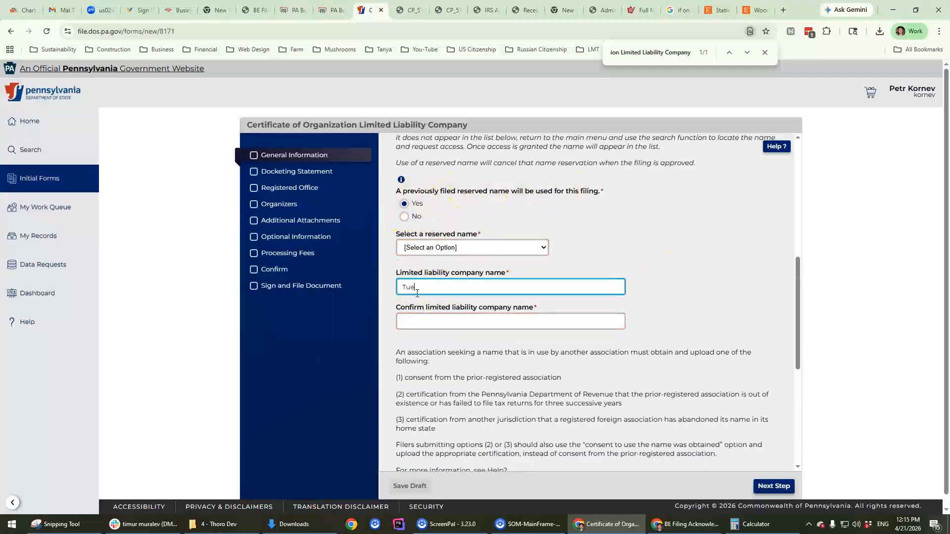
pyautogui.press('BackSpace')
pyautogui.press('BackSpace')
pyautogui.tripleClick(417, 293)
pyautogui.hotkey('ctrl', 'c')
pyautogui.click(425, 321)
pyautogui.hotkey('ctrl', 'v')
pyautogui.scroll(-3, 453, 386)
pyautogui.scroll(2, 458, 393)
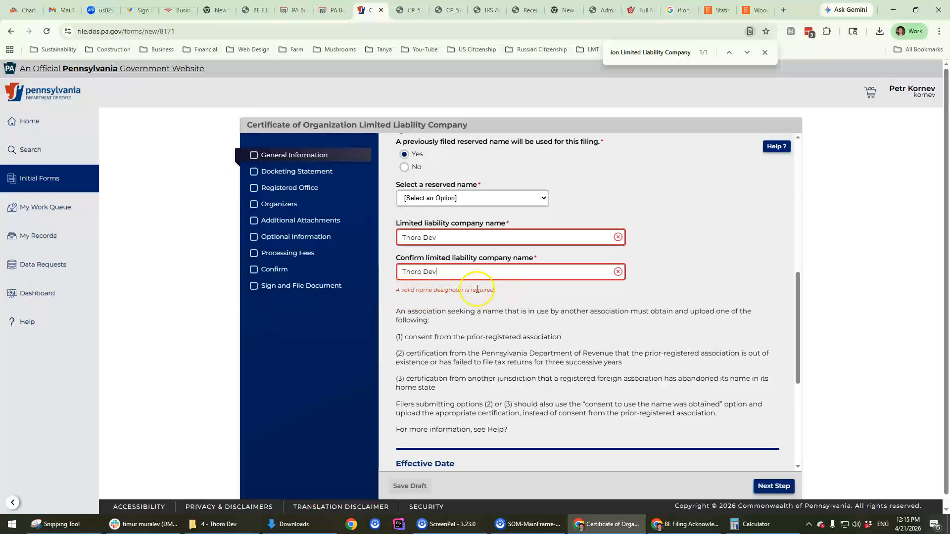
pyautogui.moveTo(432, 276); pyautogui.dragTo(387, 279)
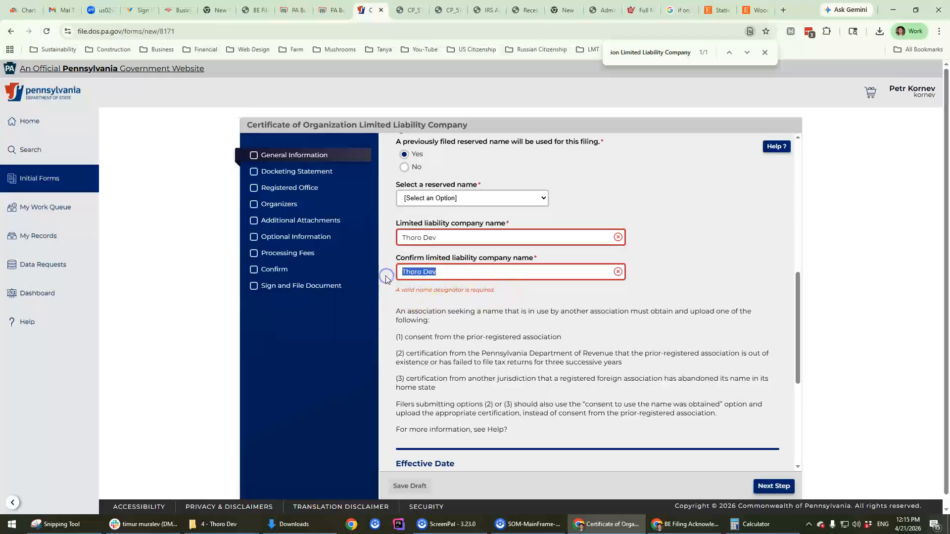
pyautogui.write('T')
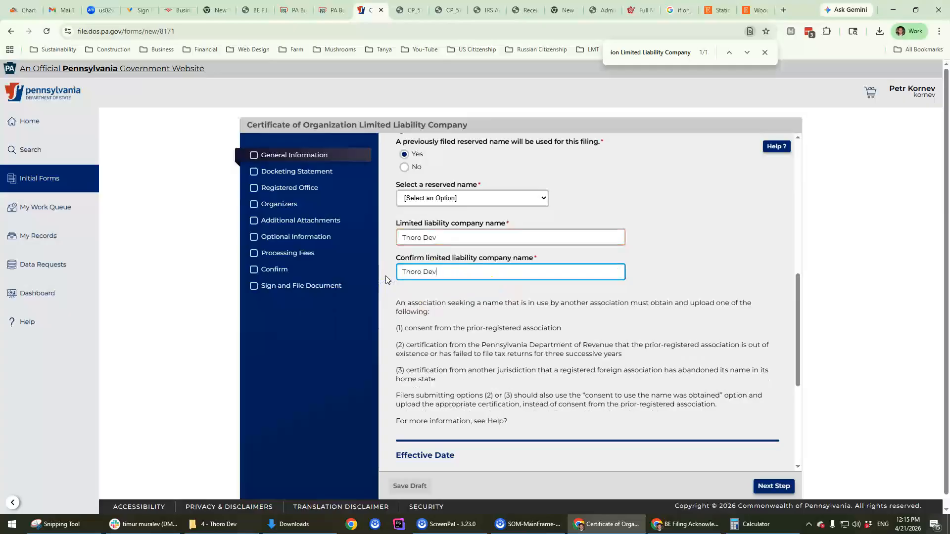
pyautogui.click(460, 329)
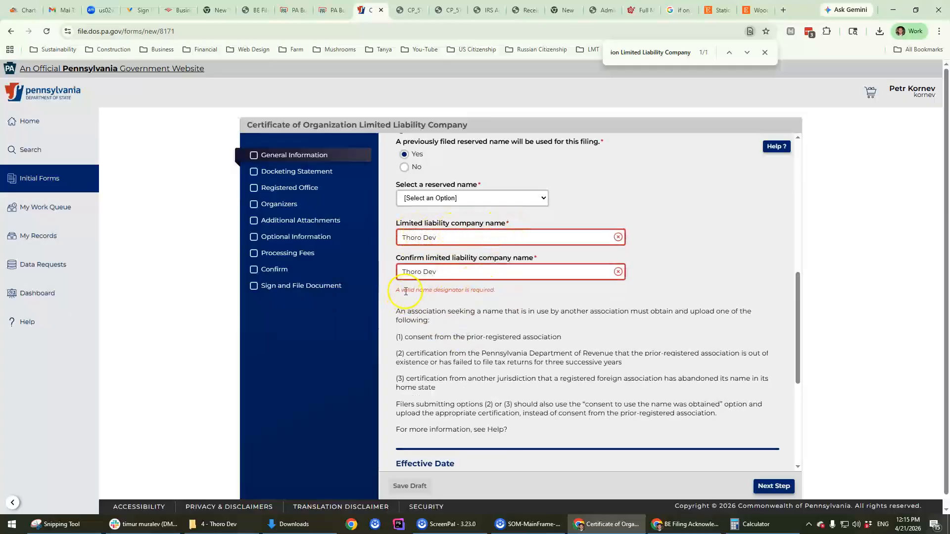
pyautogui.click(477, 237)
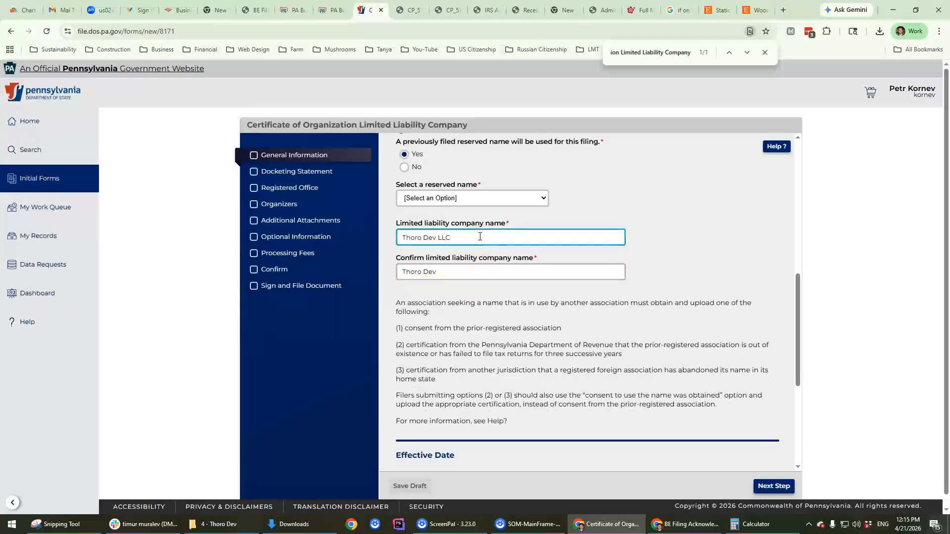
pyautogui.click(556, 273)
pyautogui.write('LLC')
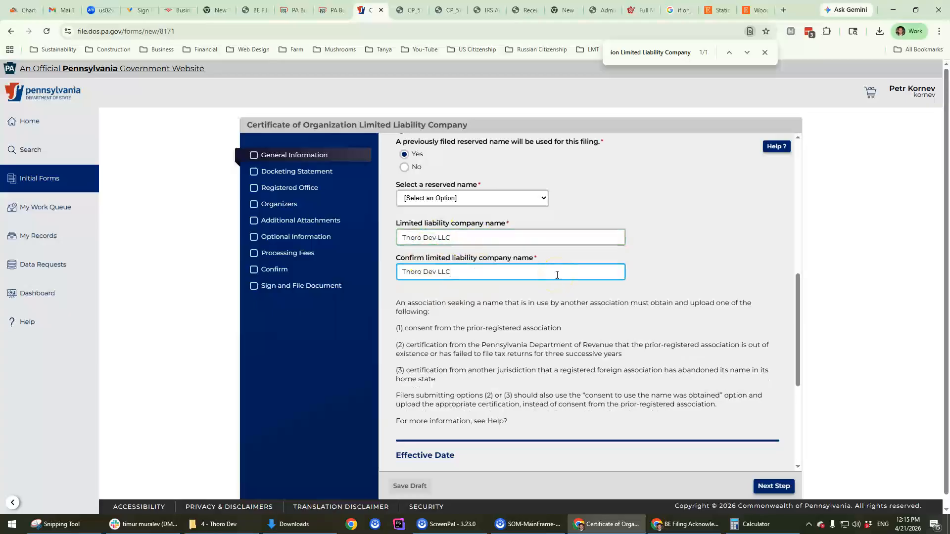
# Step: Opt in to email notifications, save a notification email address, and continue
pyautogui.scroll(-3, 556, 256)
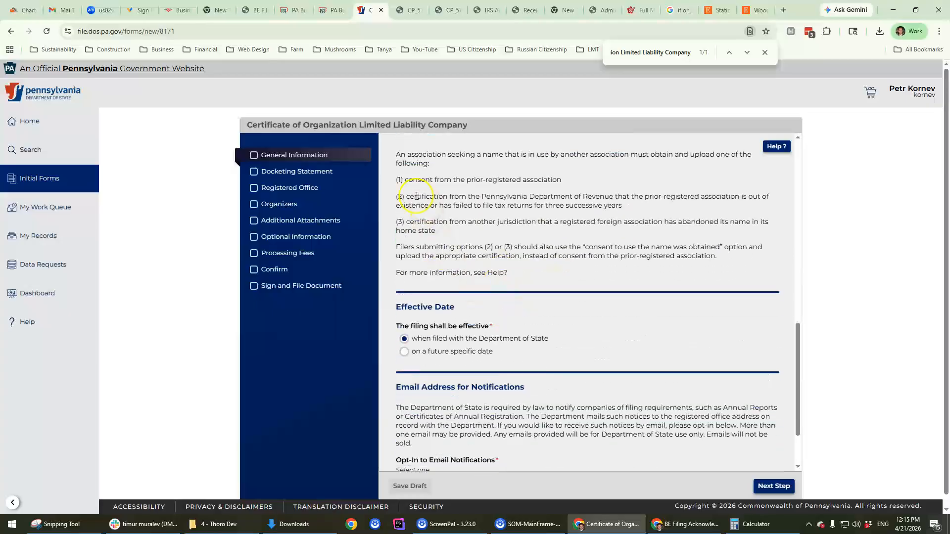
pyautogui.scroll(-2, 453, 272)
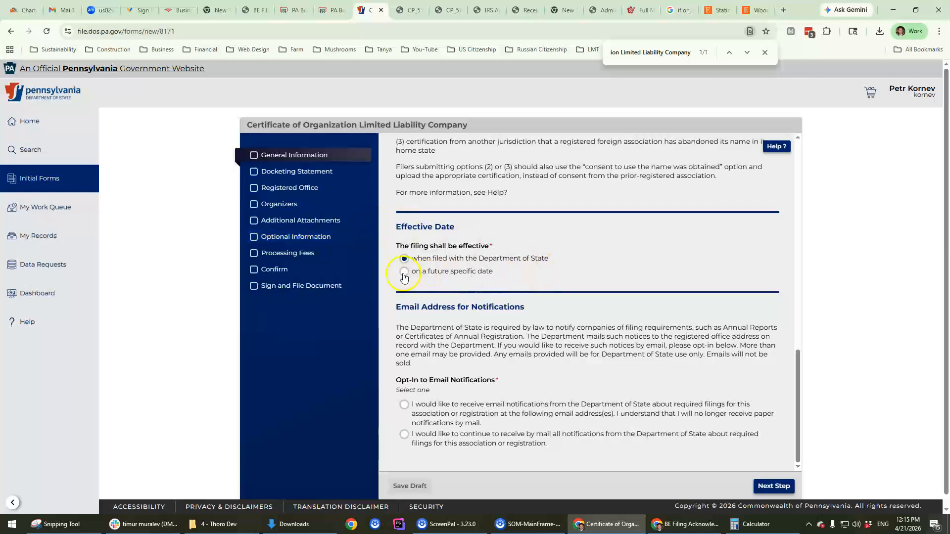
pyautogui.scroll(5, 403, 277)
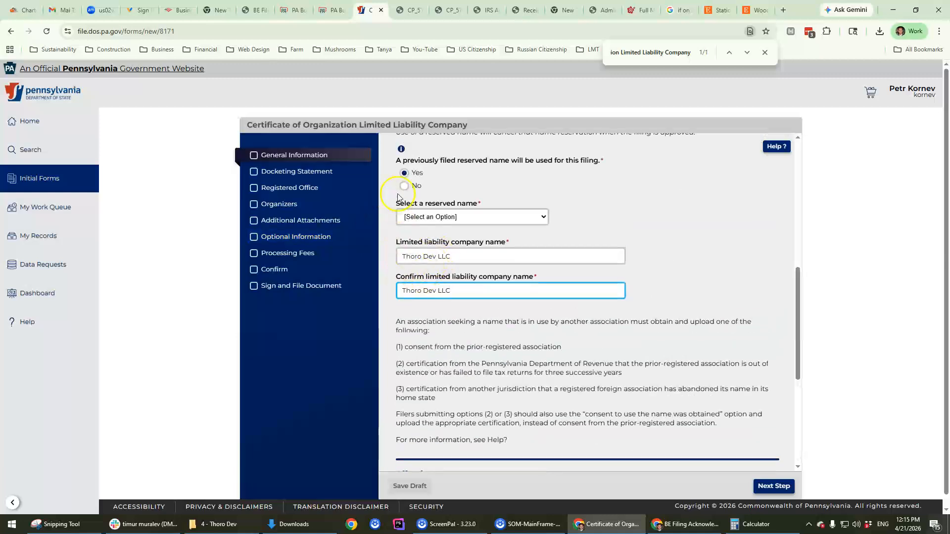
pyautogui.scroll(-4, 424, 211)
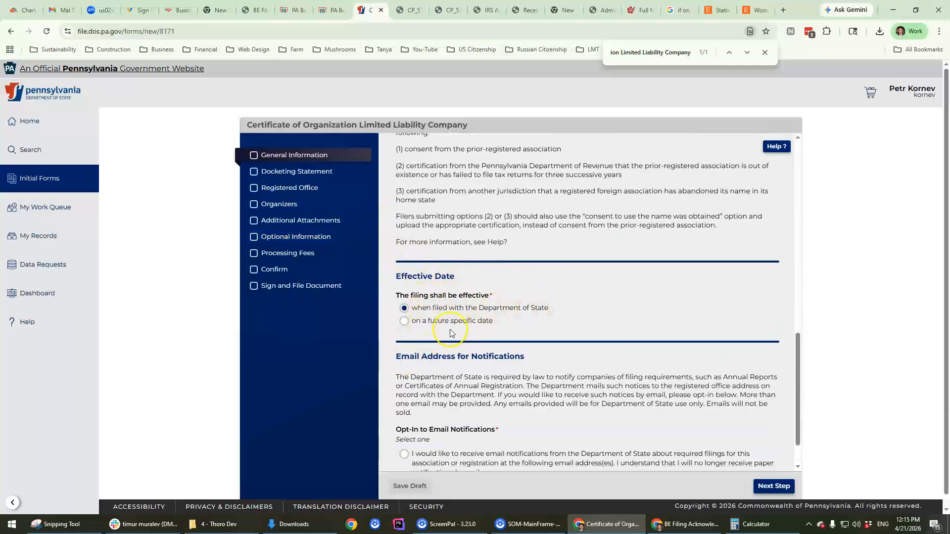
pyautogui.scroll(-1, 473, 330)
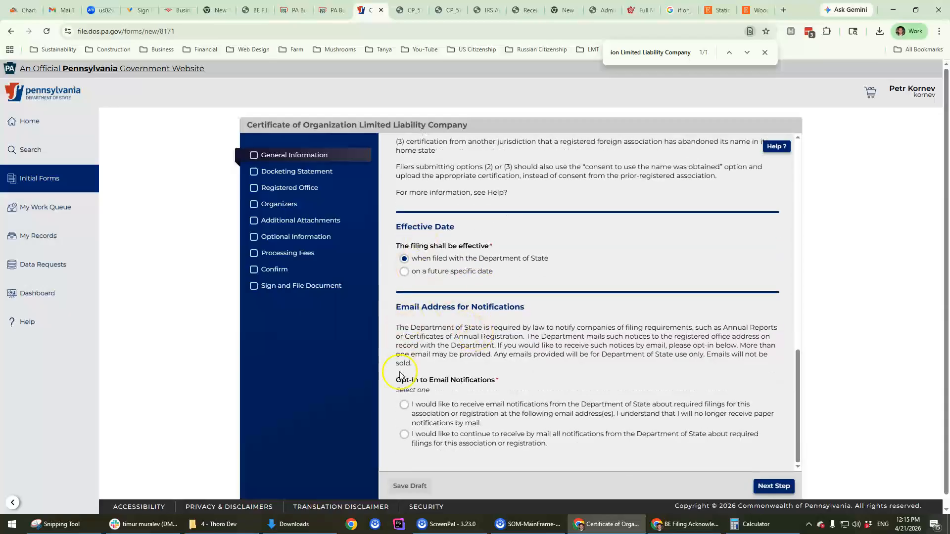
pyautogui.click(404, 405)
pyautogui.scroll(-1, 510, 362)
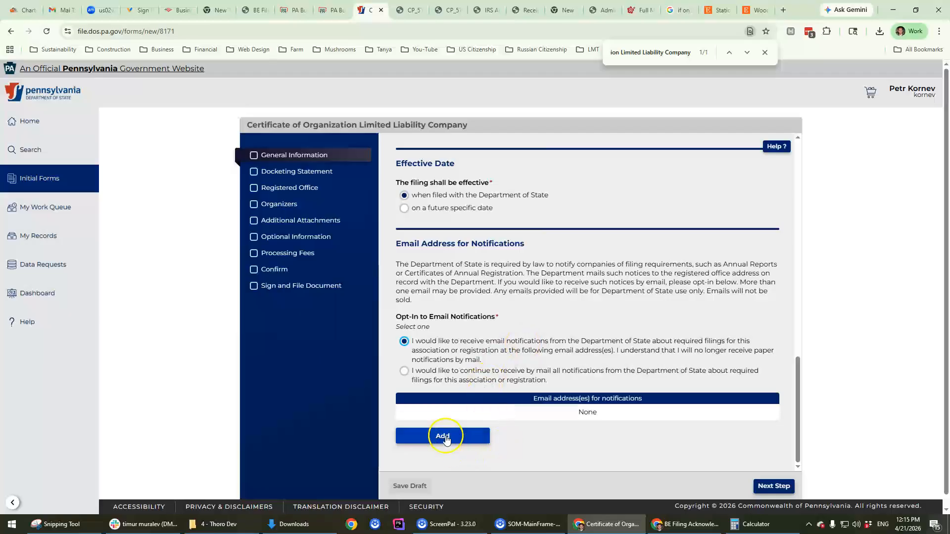
pyautogui.click(475, 435)
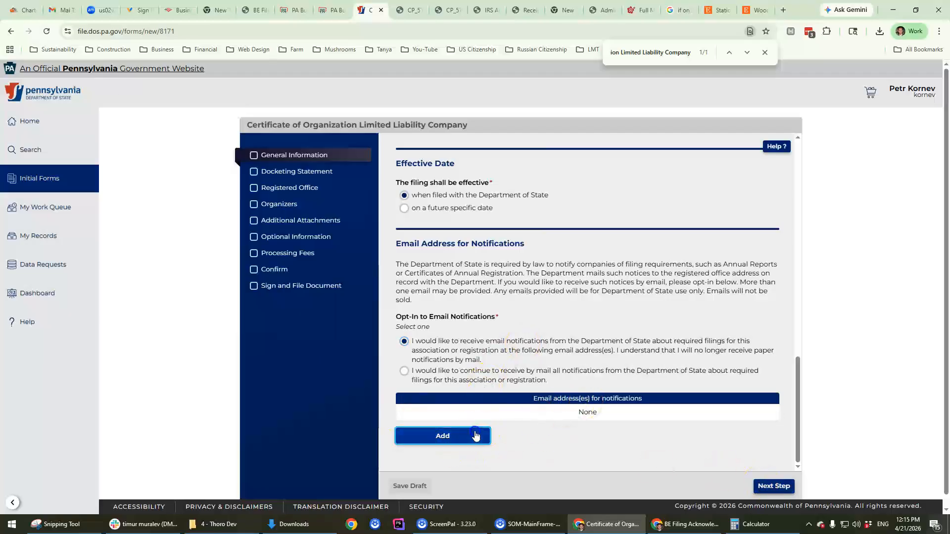
pyautogui.click(340, 289)
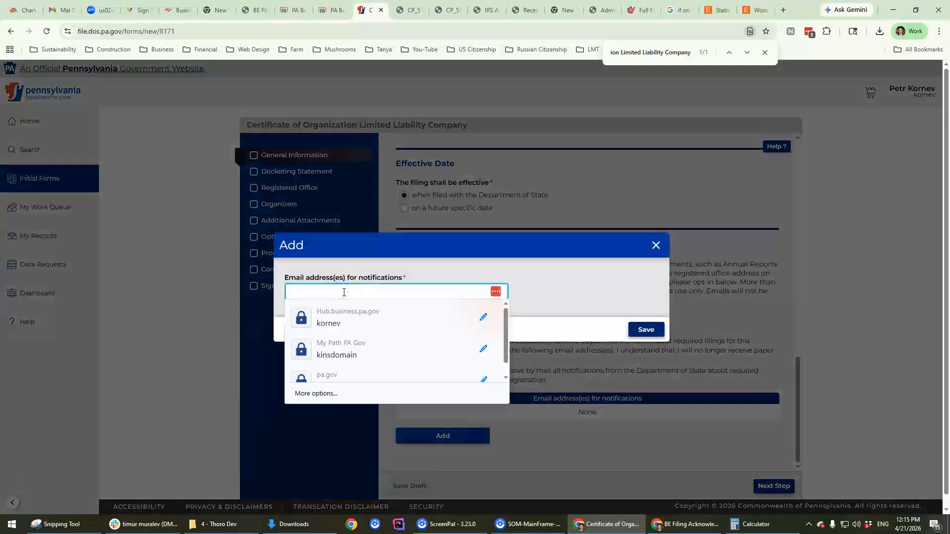
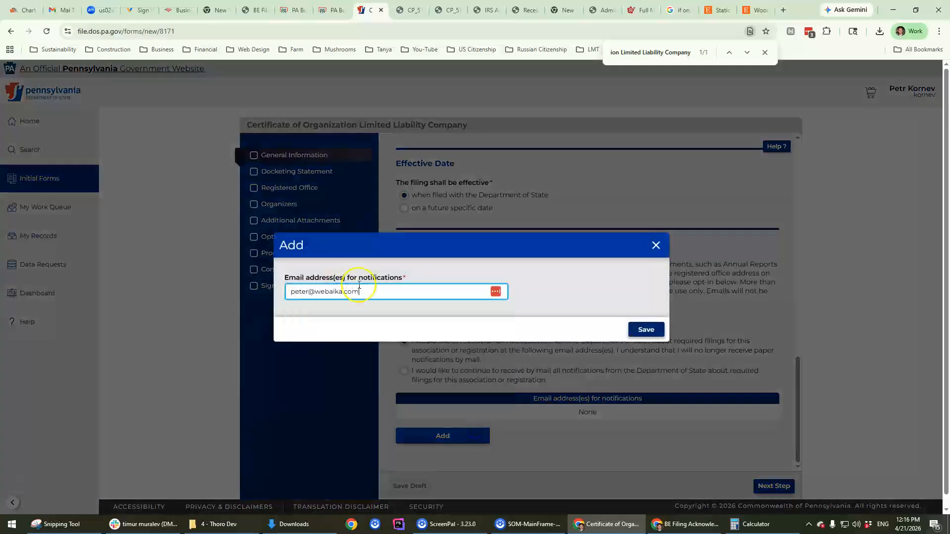
pyautogui.click(646, 330)
pyautogui.click(786, 485)
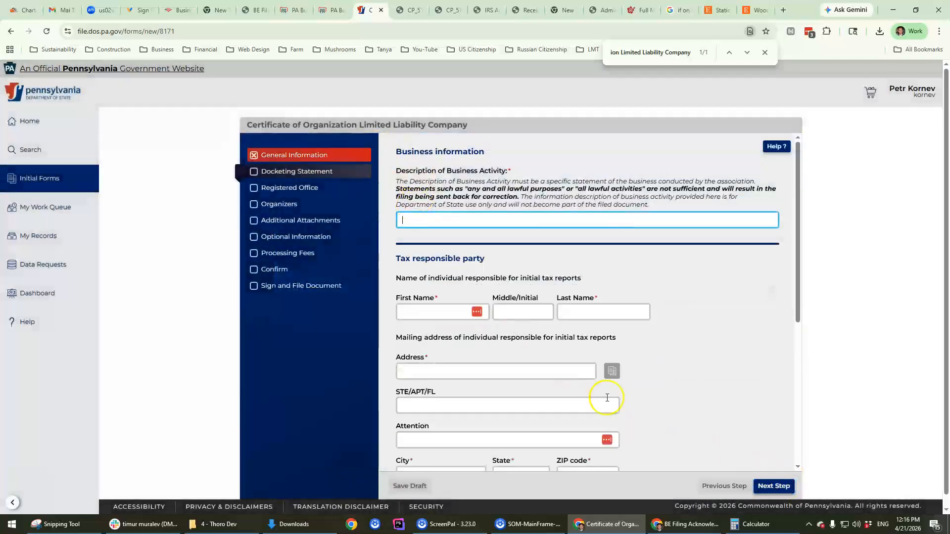
# Step: Back on General Information, find no reserved names available and answer No
pyautogui.scroll(-3, 643, 411)
pyautogui.scroll(-2, 657, 406)
pyautogui.click(722, 486)
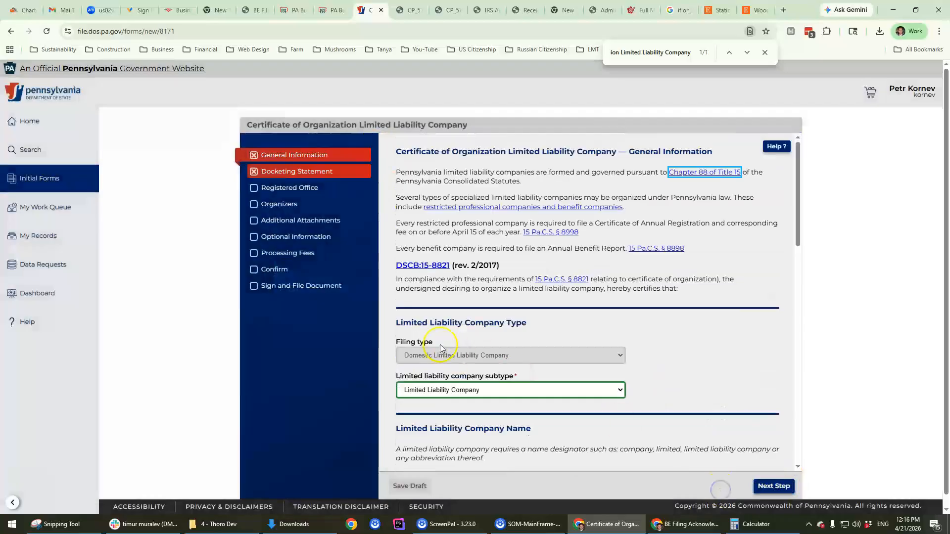
pyautogui.scroll(-4, 557, 372)
pyautogui.scroll(-4, 539, 394)
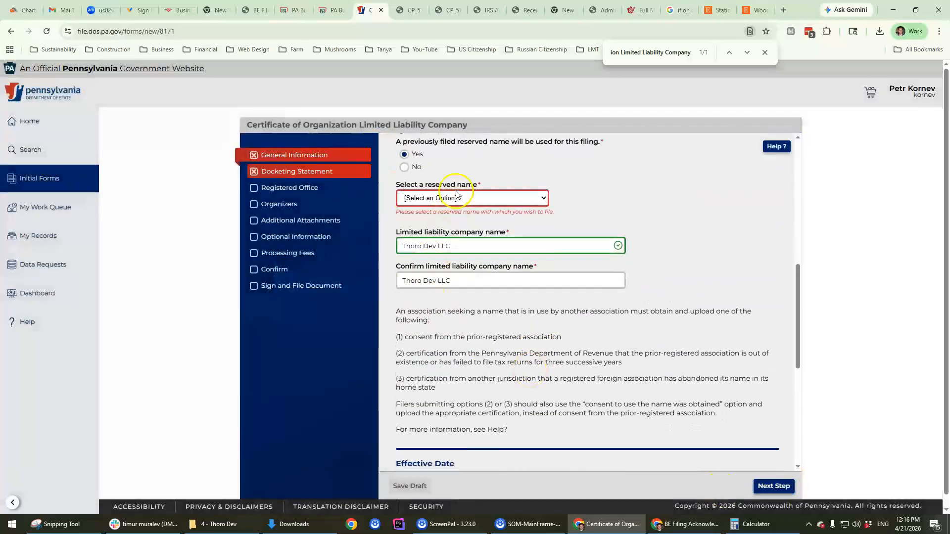
pyautogui.click(456, 193)
pyautogui.click(443, 204)
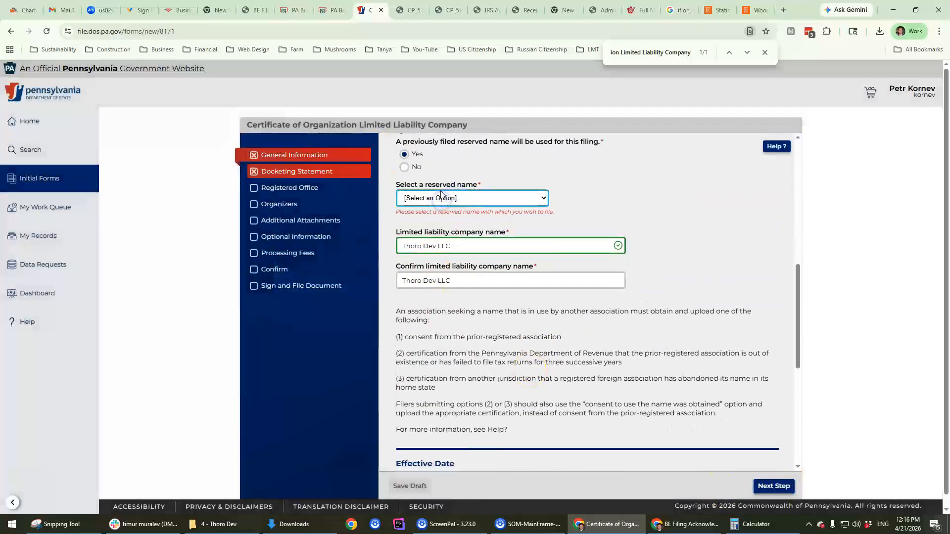
pyautogui.click(509, 197)
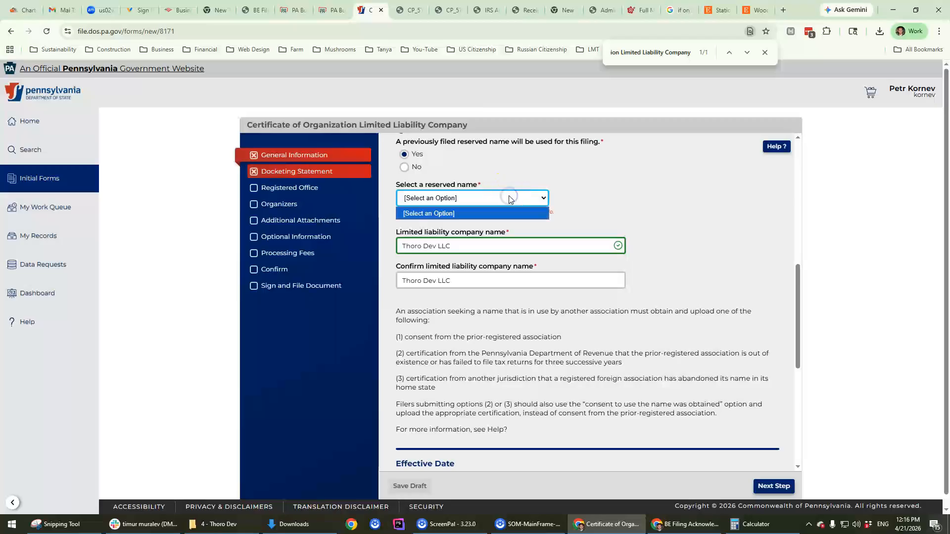
pyautogui.click(481, 214)
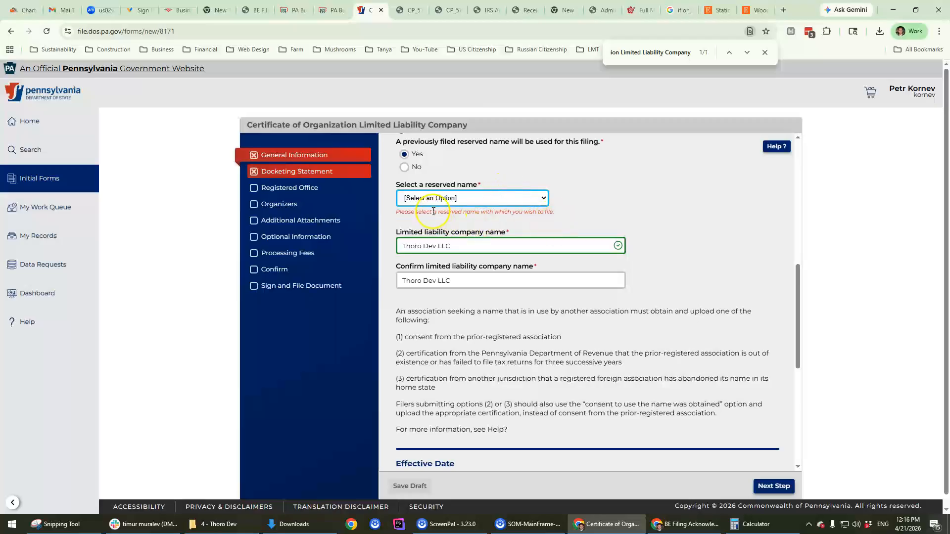
pyautogui.scroll(2, 463, 235)
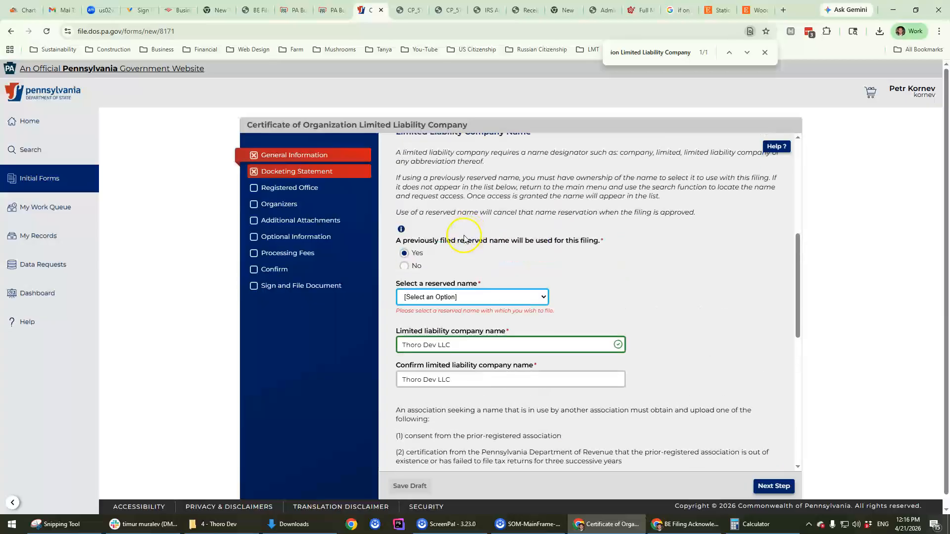
pyautogui.click(404, 266)
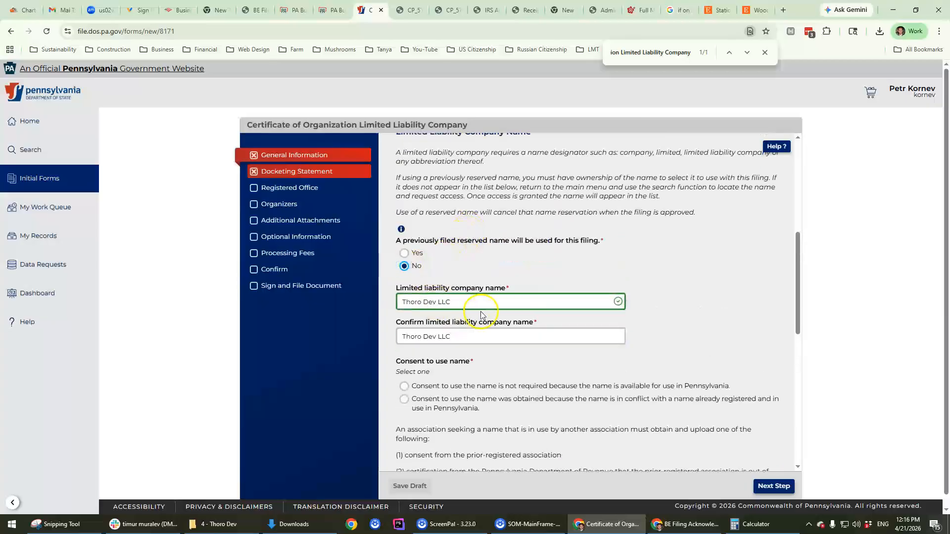
pyautogui.scroll(-4, 698, 297)
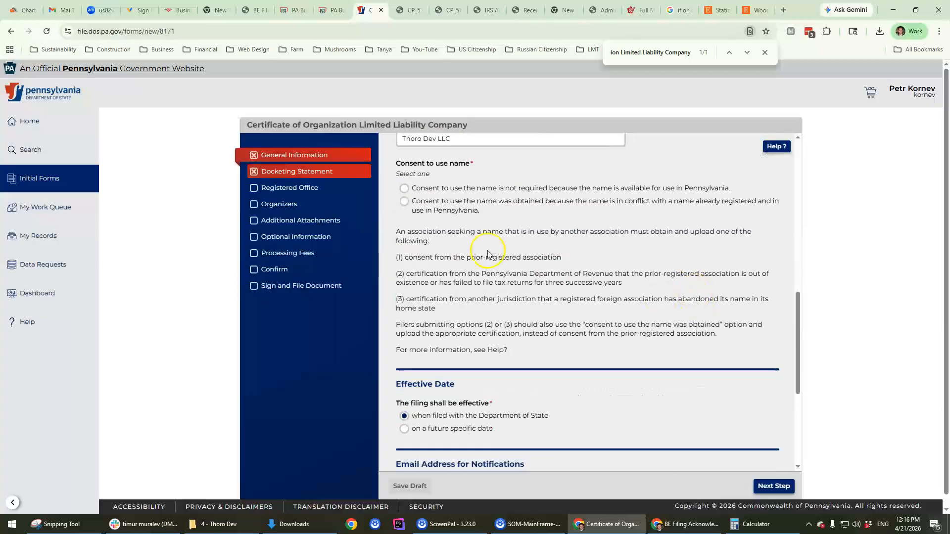
pyautogui.scroll(3, 407, 220)
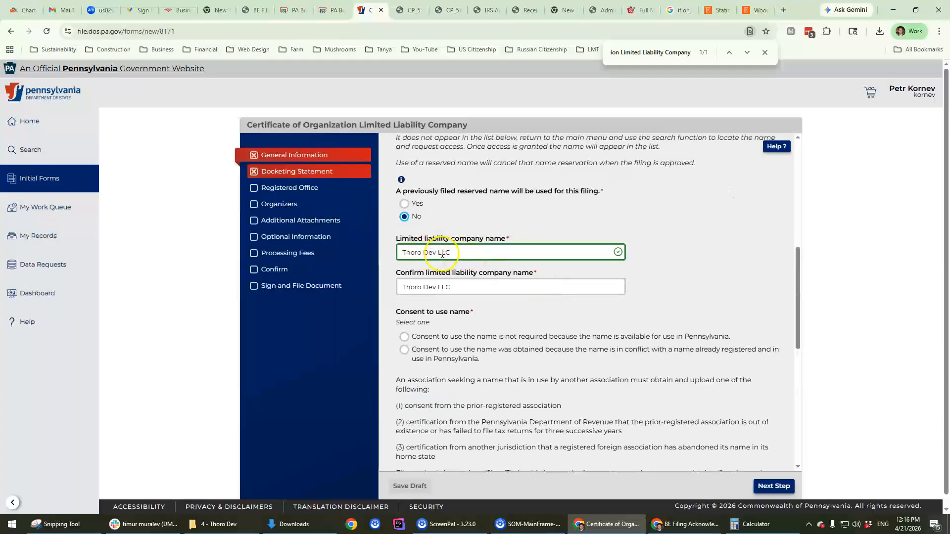
pyautogui.scroll(-5, 443, 254)
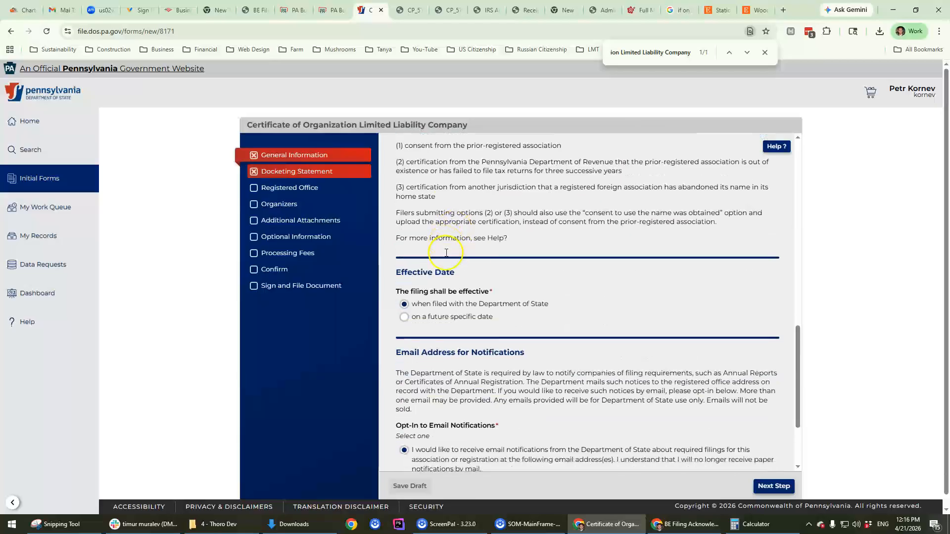
pyautogui.scroll(-3, 446, 252)
pyautogui.click(773, 475)
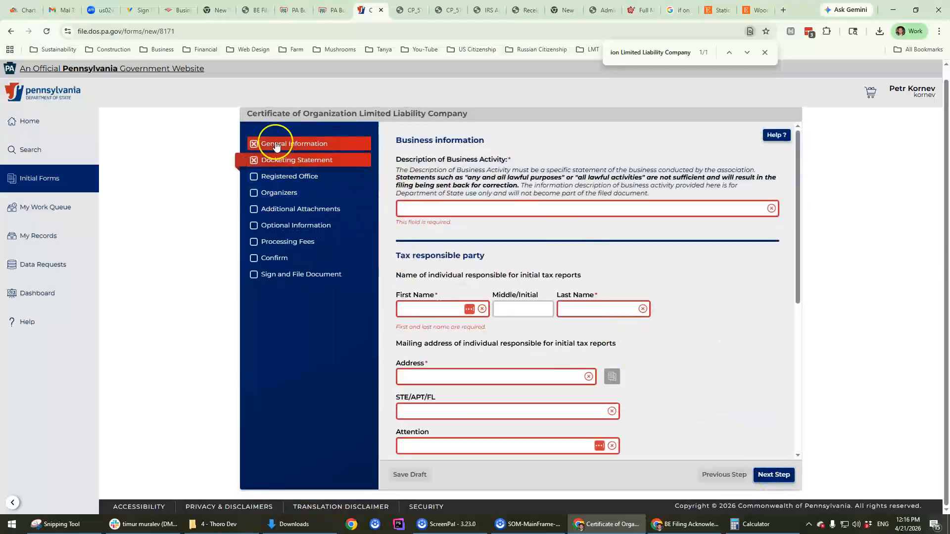
# Step: Recheck the still-empty reserved-name list and confirm no reserved name is used
pyautogui.scroll(-2, 643, 420)
pyautogui.click(723, 474)
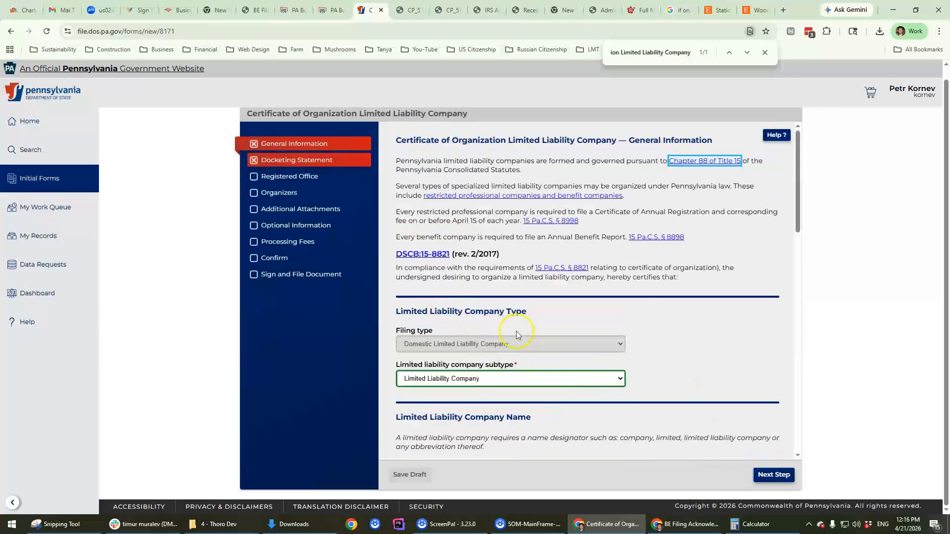
pyautogui.scroll(-10, 448, 312)
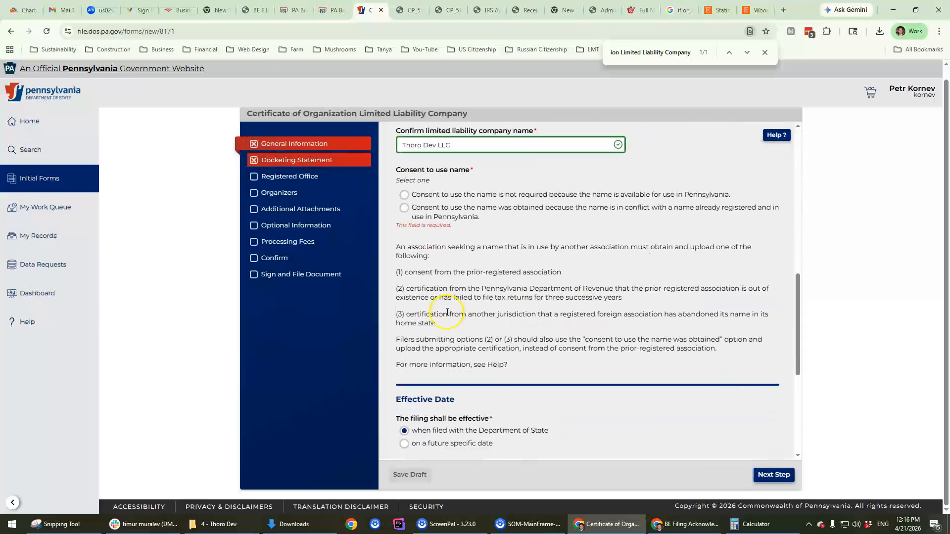
pyautogui.scroll(1, 447, 312)
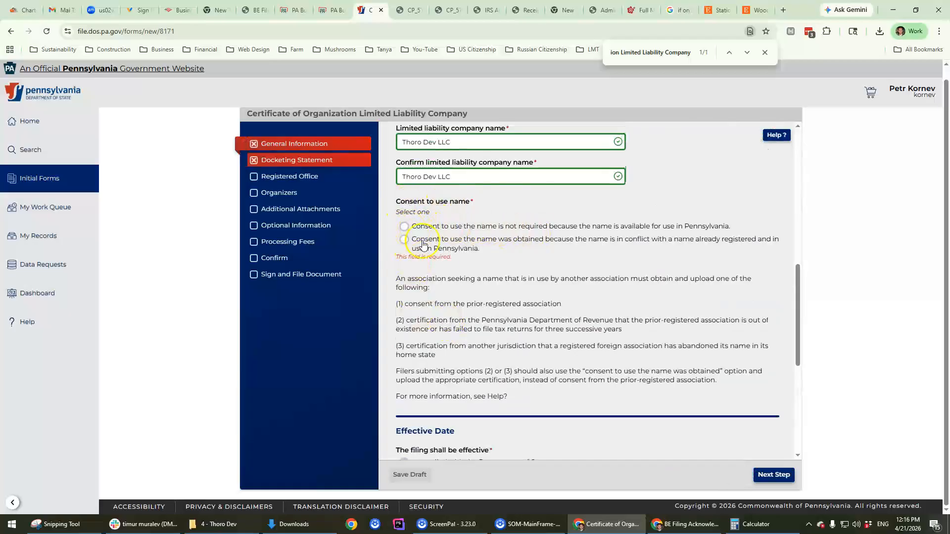
pyautogui.scroll(4, 435, 262)
pyautogui.scroll(-3, 415, 316)
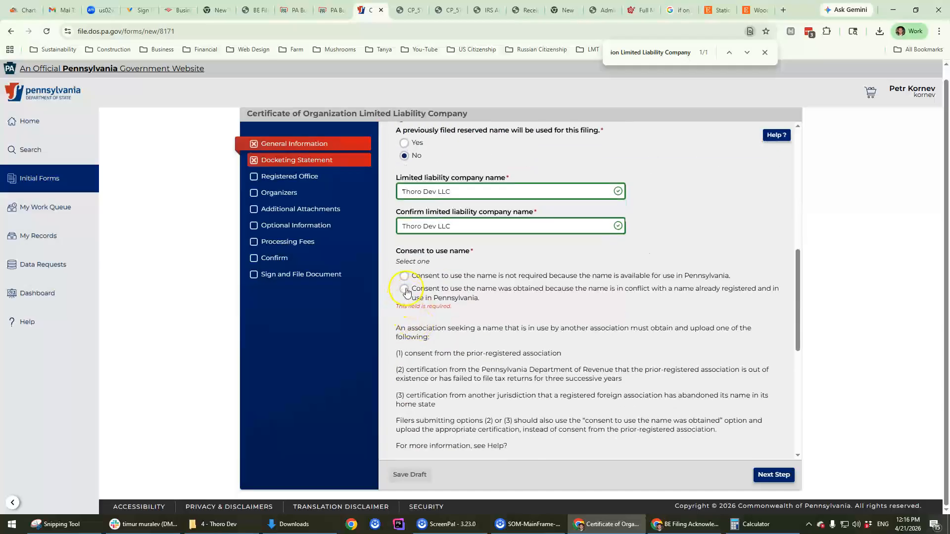
pyautogui.scroll(2, 402, 277)
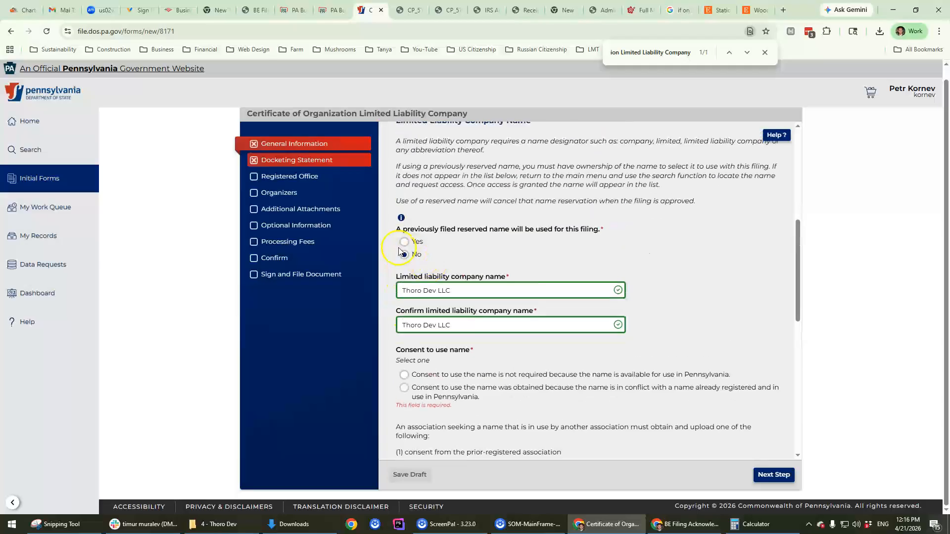
pyautogui.click(404, 241)
pyautogui.click(433, 289)
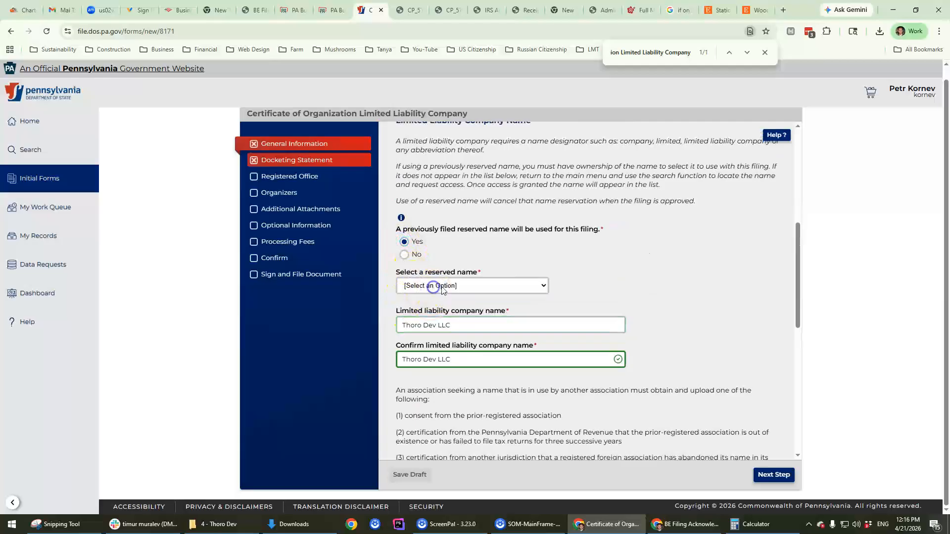
pyautogui.click(510, 282)
pyautogui.click(437, 299)
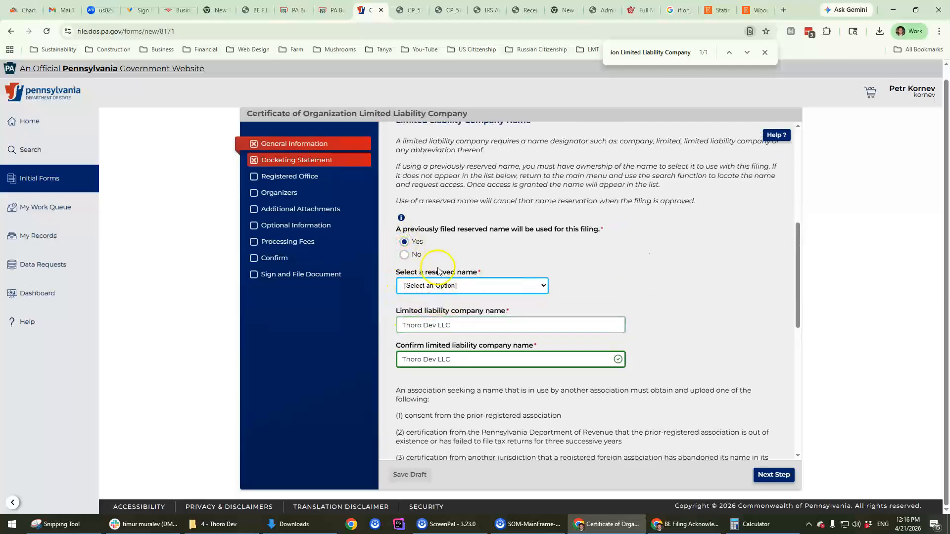
pyautogui.click(461, 286)
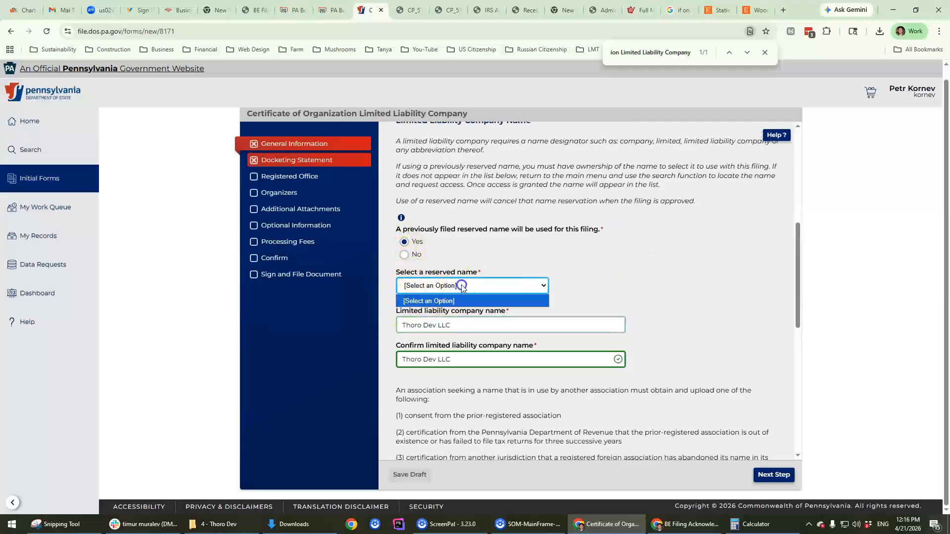
pyautogui.click(600, 263)
pyautogui.click(413, 256)
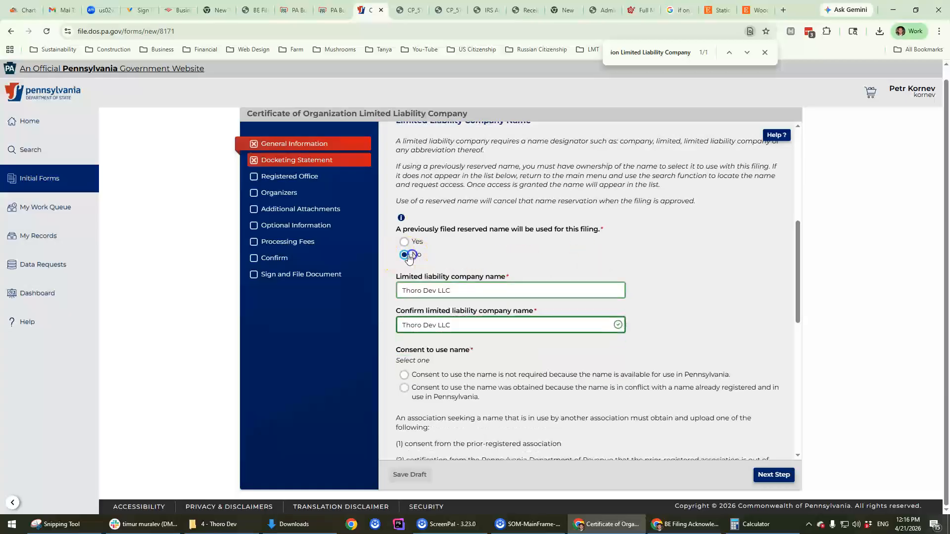
pyautogui.scroll(-3, 408, 261)
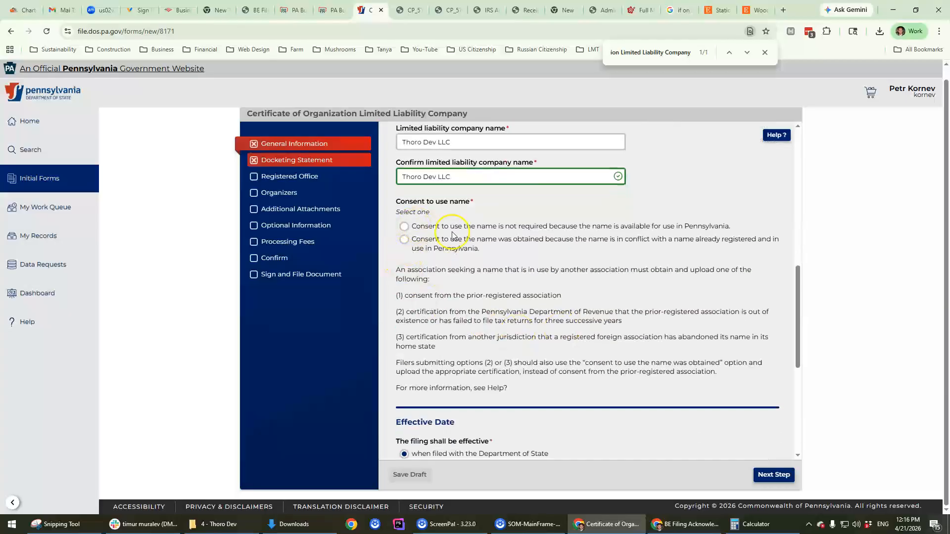
# Step: Mark consent for the Thoro Dev LLC name as not required and advance to business information
pyautogui.click(404, 241)
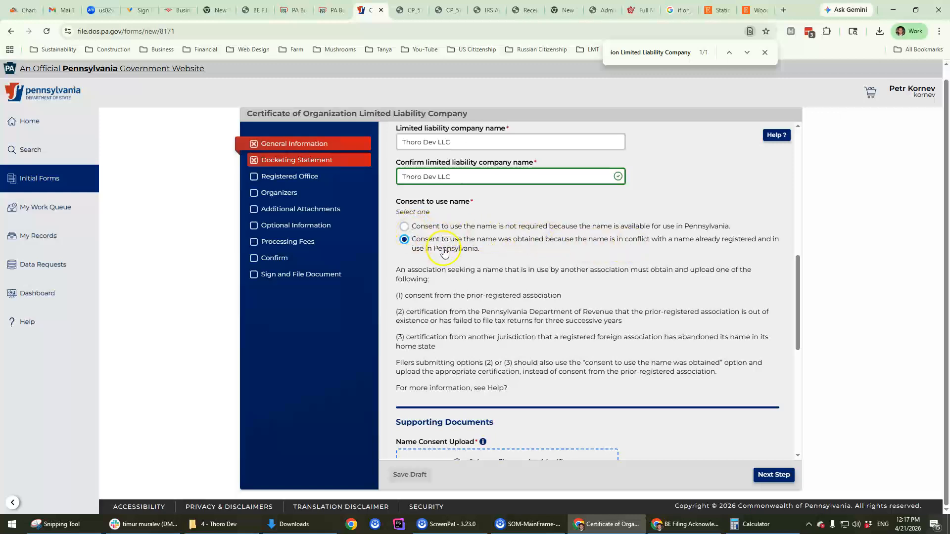
pyautogui.click(404, 227)
pyautogui.scroll(-4, 609, 332)
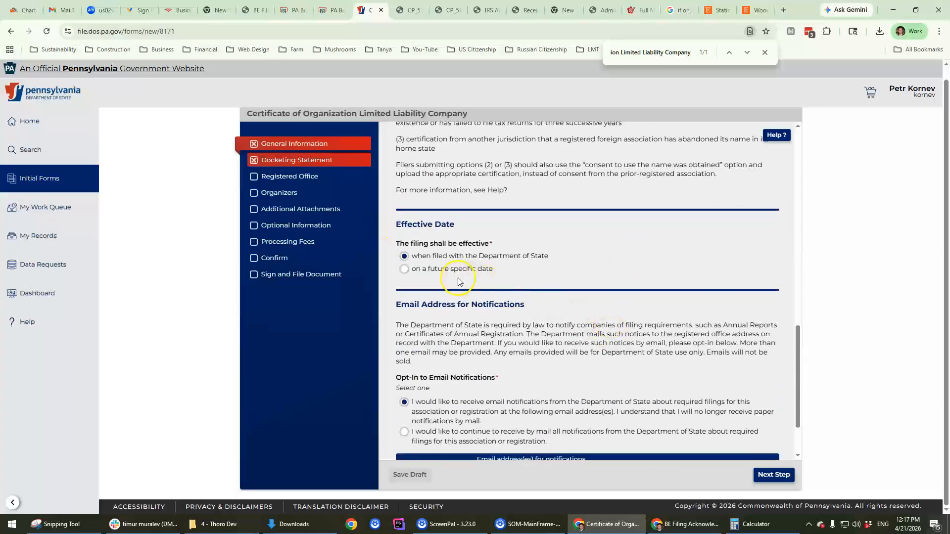
pyautogui.scroll(-2, 458, 278)
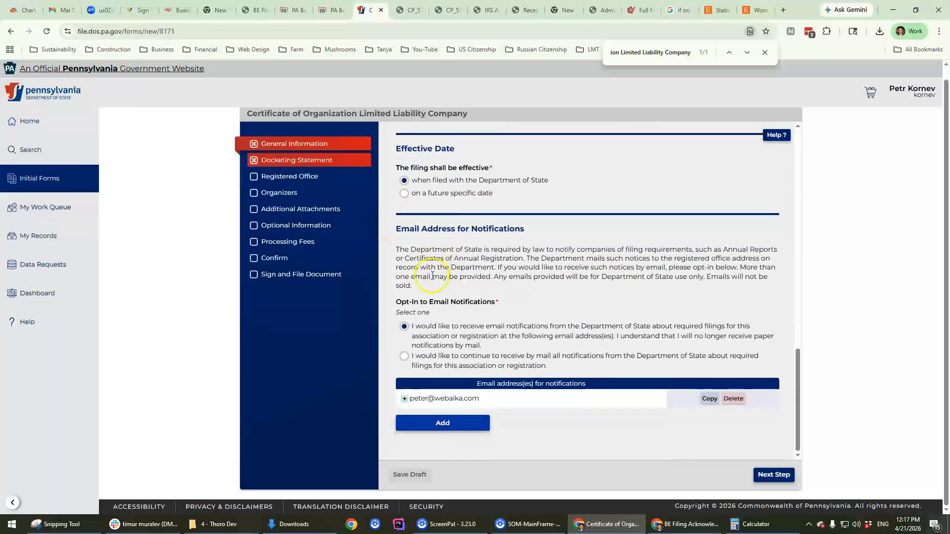
pyautogui.click(768, 468)
pyautogui.click(258, 149)
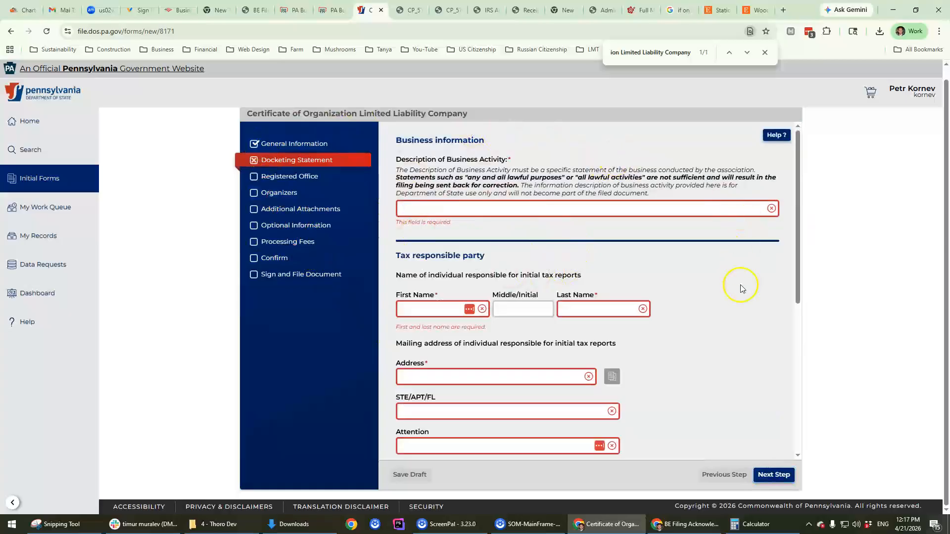
# Step: Enter 'SAAS Software' as the business activity description and focus the tax party's First Name
pyautogui.write('SASS')
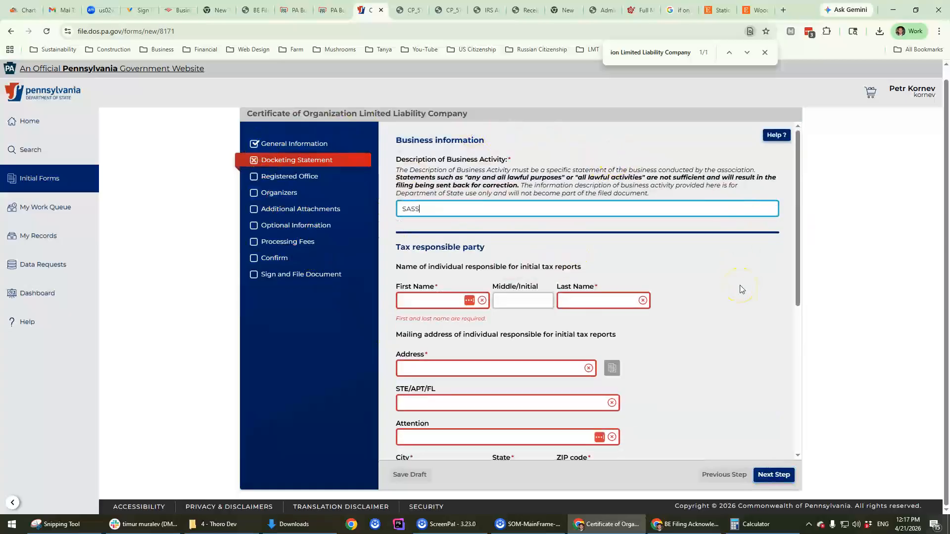
pyautogui.write('D')
pyautogui.press('BackSpace')
pyautogui.write('Software')
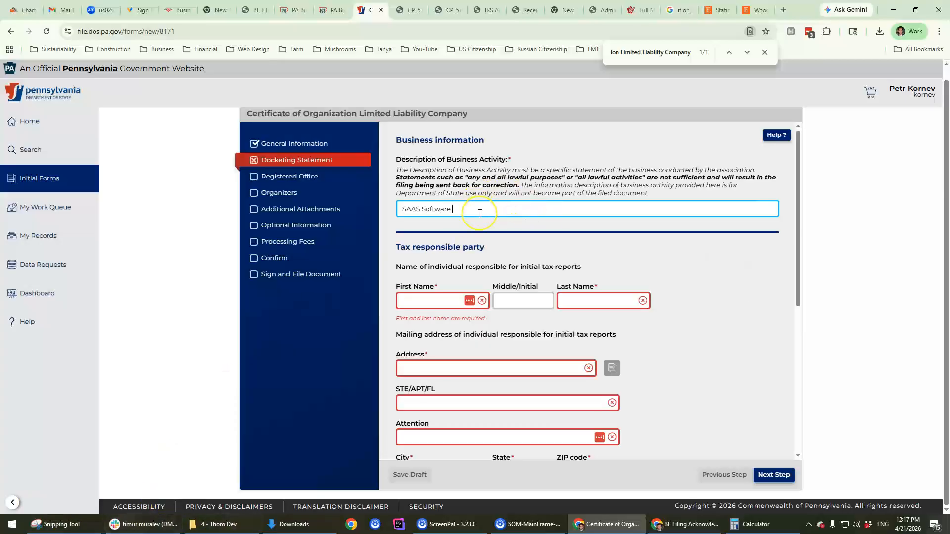
pyautogui.click(410, 299)
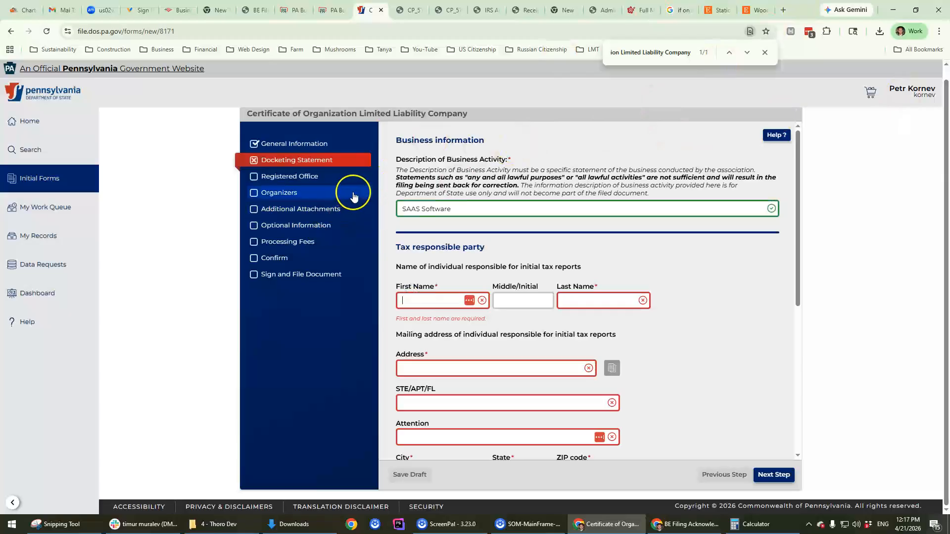
pyautogui.scroll(-4, 625, 272)
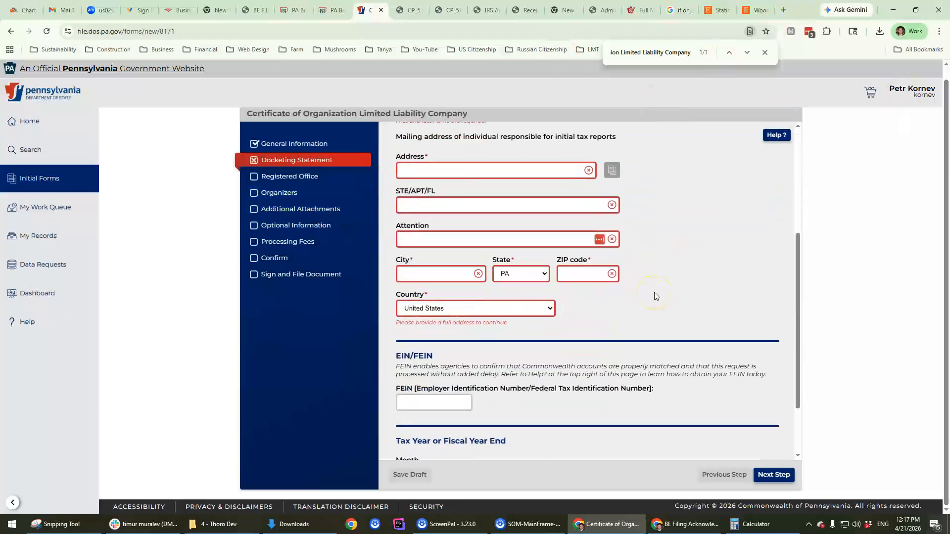
pyautogui.scroll(3, 644, 292)
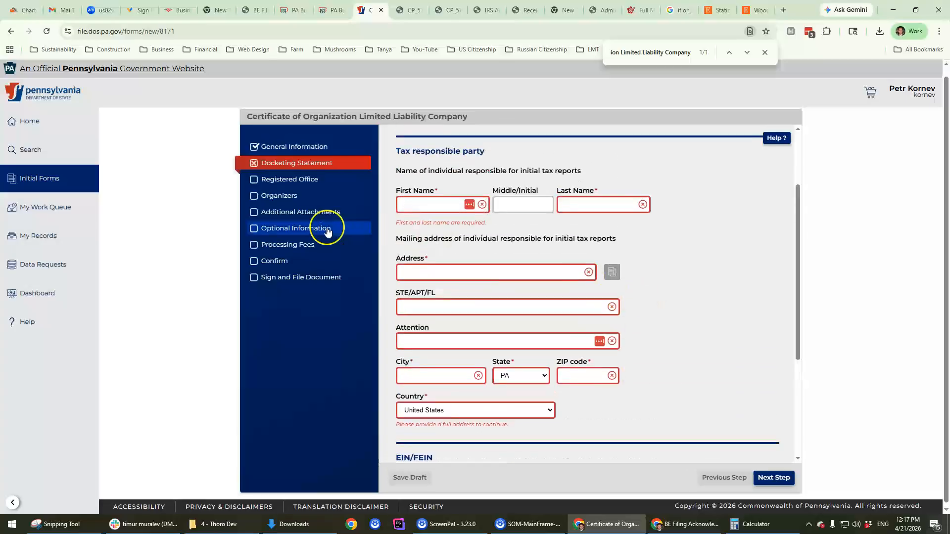
pyautogui.click(416, 218)
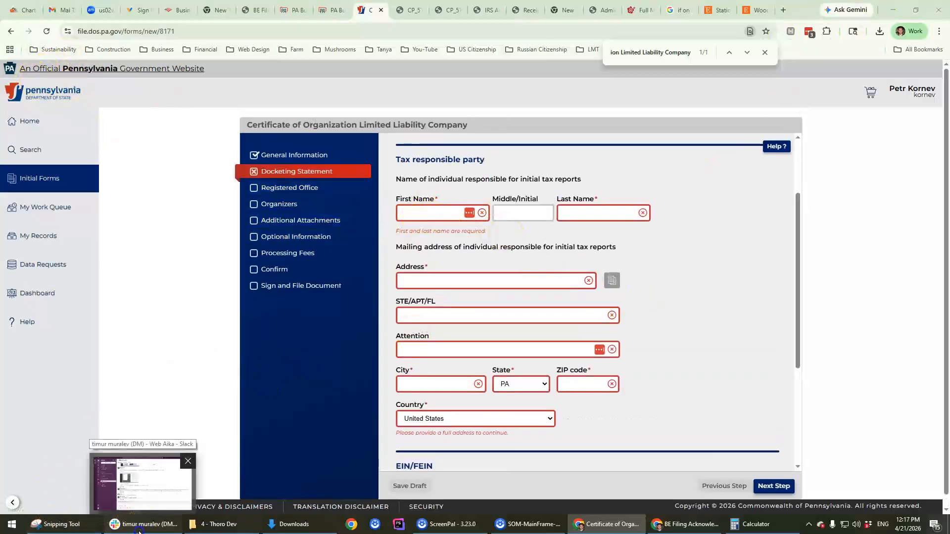
# Step: Open 'THORO DEV_CRM for web_pdf.pdf' from the Slack DM and scroll through its pricing plans
pyautogui.click(140, 527)
pyautogui.click(111, 220)
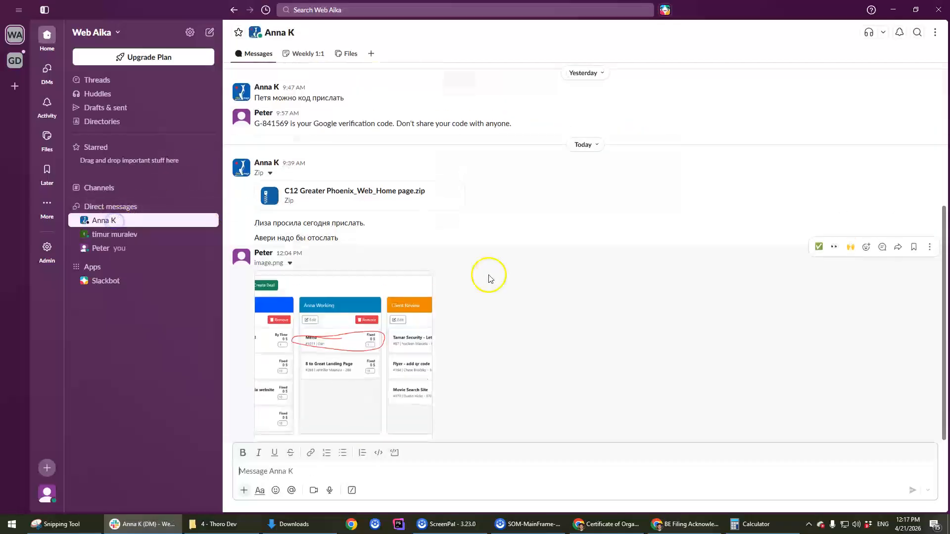
pyautogui.scroll(5, 442, 289)
pyautogui.click(383, 262)
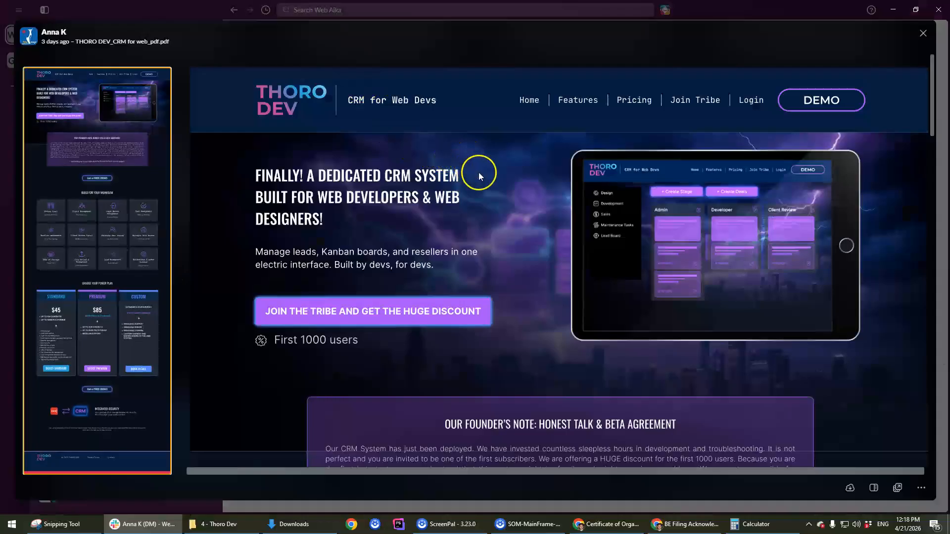
pyautogui.scroll(-4, 485, 176)
pyautogui.scroll(-20, 486, 176)
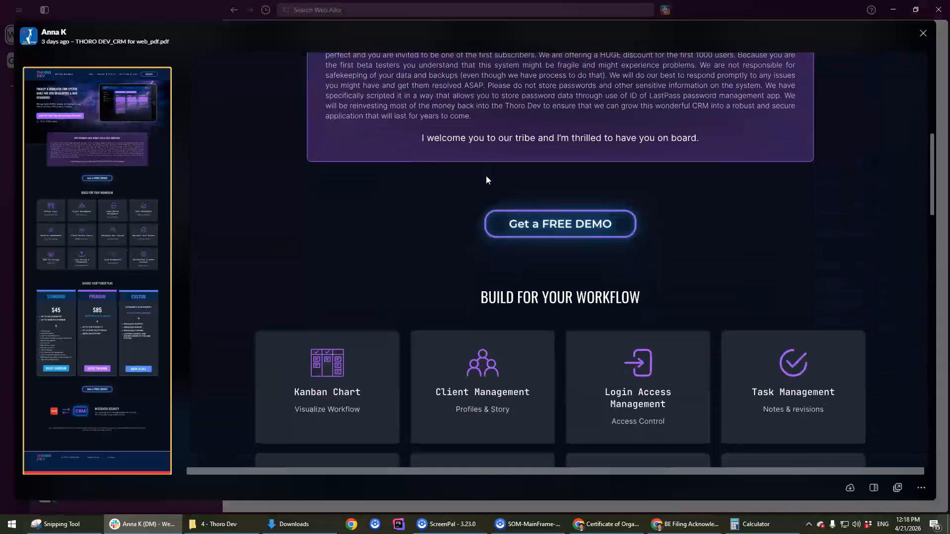
pyautogui.scroll(-2, 487, 179)
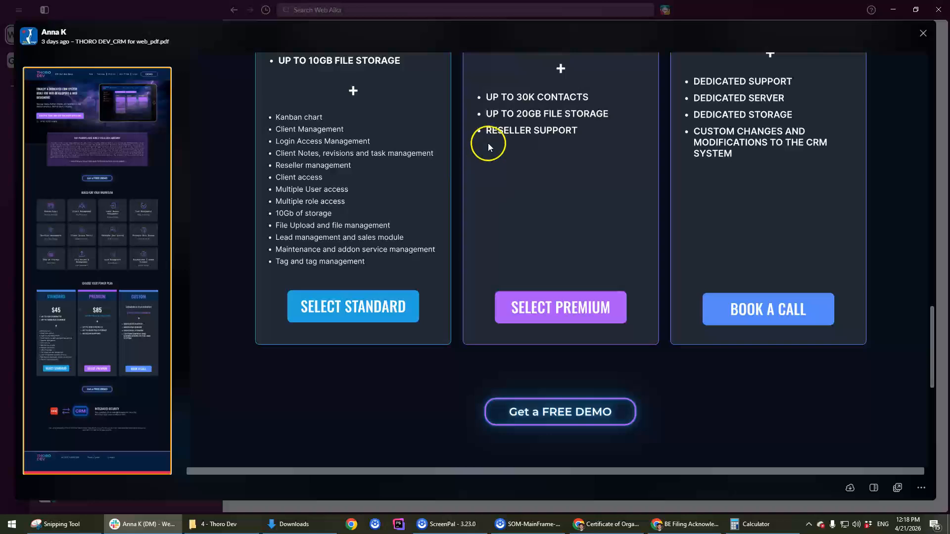
pyautogui.scroll(8, 483, 144)
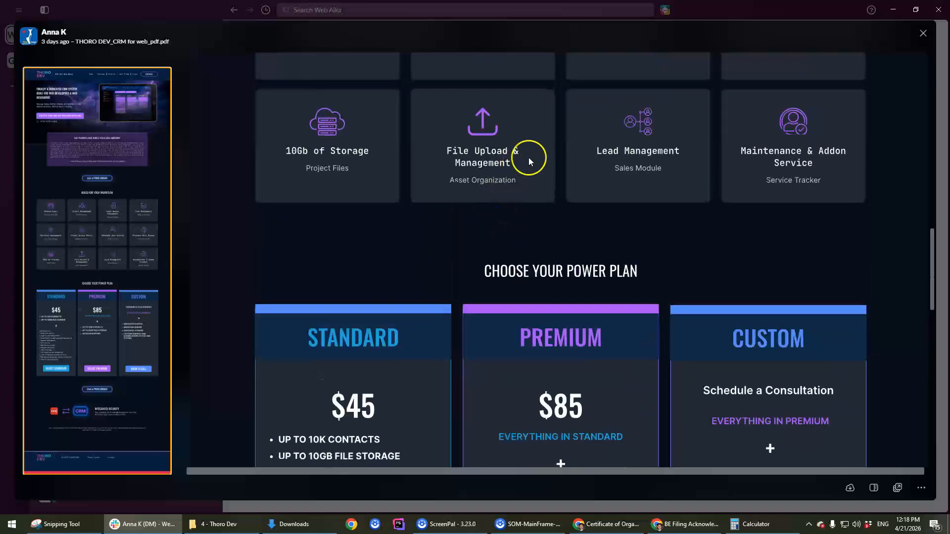
pyautogui.scroll(-15, 566, 273)
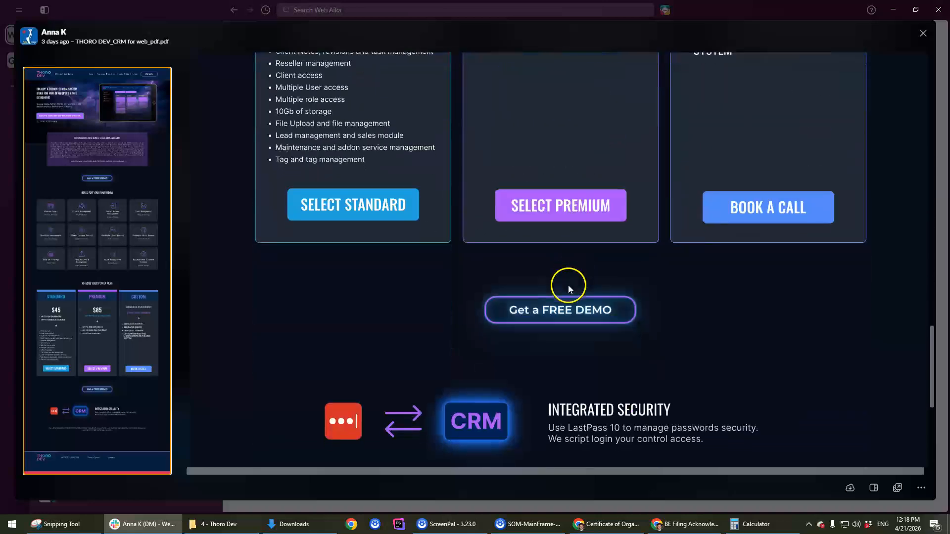
pyautogui.scroll(20, 575, 313)
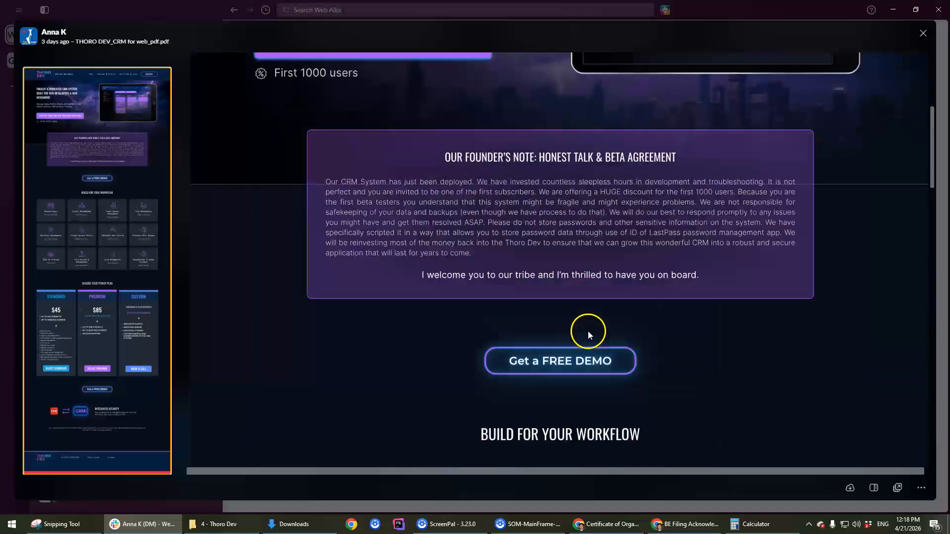
pyautogui.scroll(-5, 586, 334)
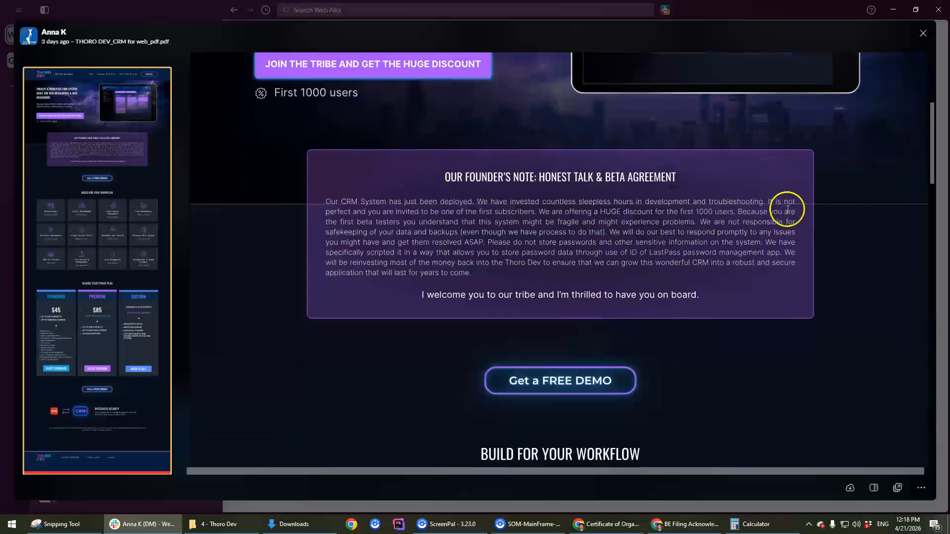
pyautogui.scroll(5, 822, 236)
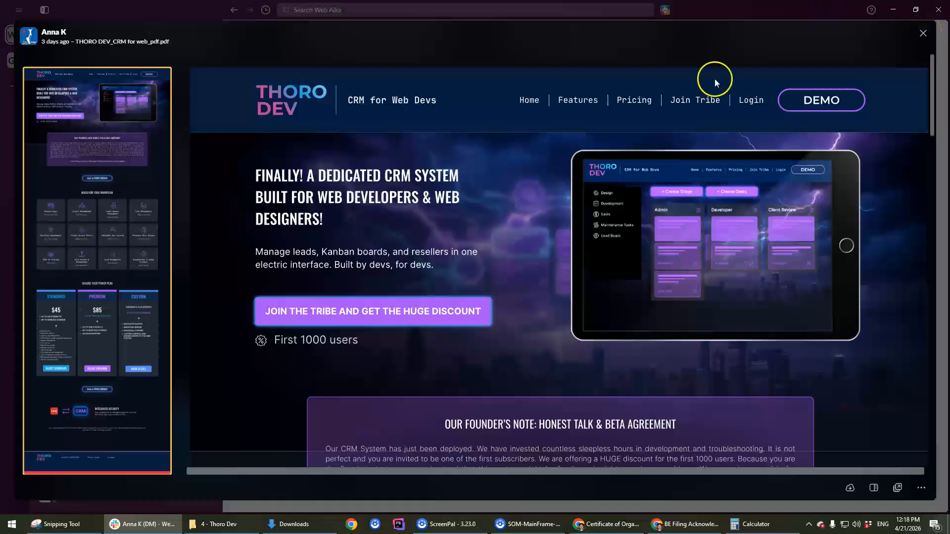
# Step: Select the 'DEDICATED CRM' and 'WEB DEVELOPERS' heading text in the PDF
pyautogui.moveTo(316, 176); pyautogui.dragTo(402, 183)
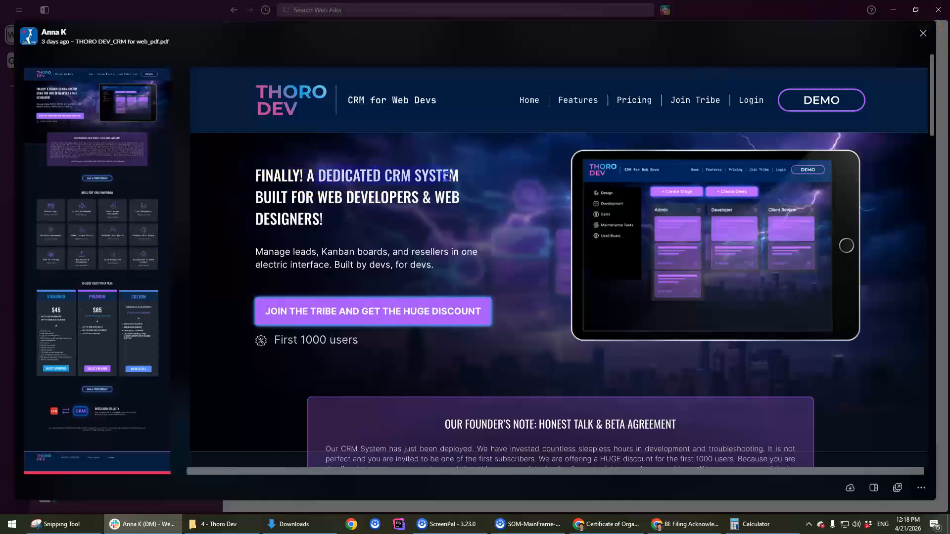
pyautogui.moveTo(319, 198); pyautogui.dragTo(415, 197)
pyautogui.click(252, 212)
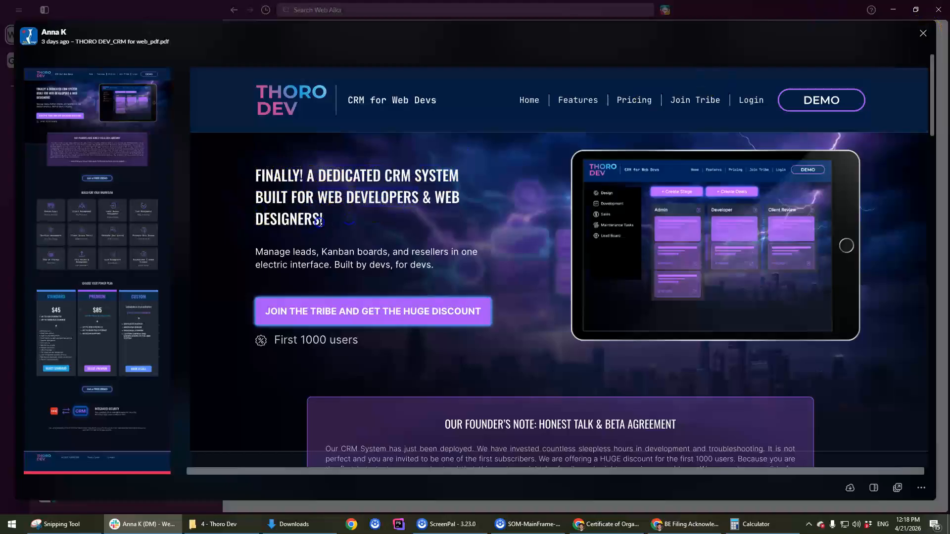
pyautogui.moveTo(318, 219); pyautogui.dragTo(331, 212)
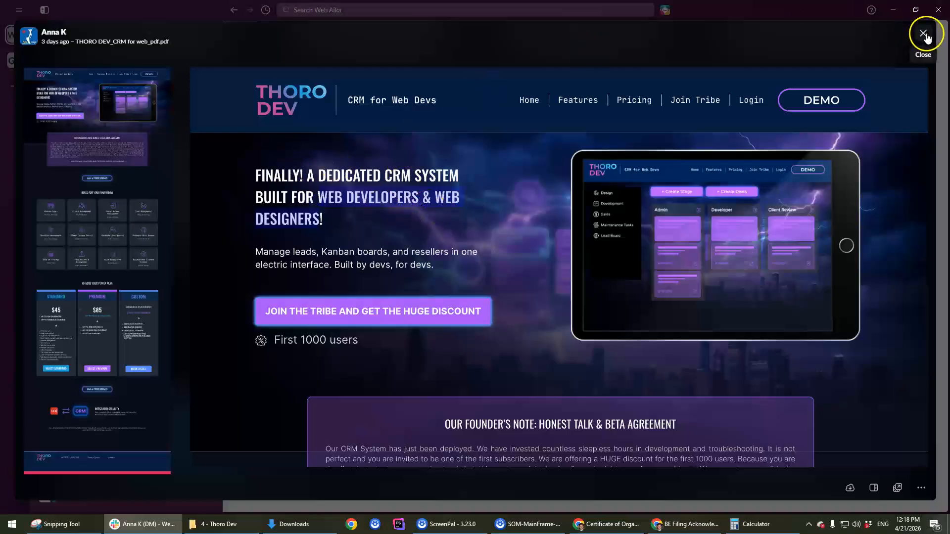
# Step: Back on the filing form, enter the tax responsible party's first and last name, fixing a first-name typo
pyautogui.click(898, 10)
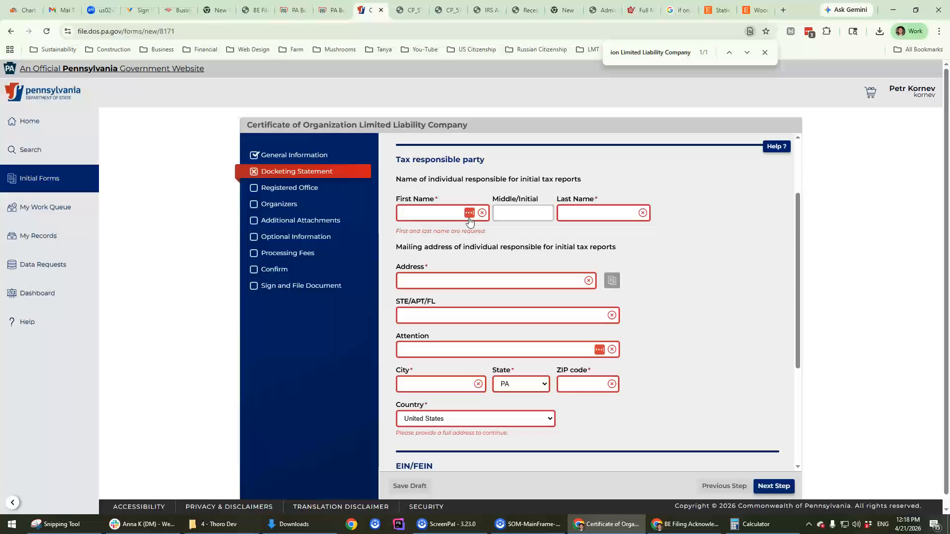
pyautogui.click(469, 217)
pyautogui.press('Tab')
pyautogui.press('Tab')
pyautogui.click(472, 210)
pyautogui.press('BackSpace')
pyautogui.press('BackSpace')
pyautogui.write('r')
pyautogui.press('Tab')
pyautogui.press('Tab')
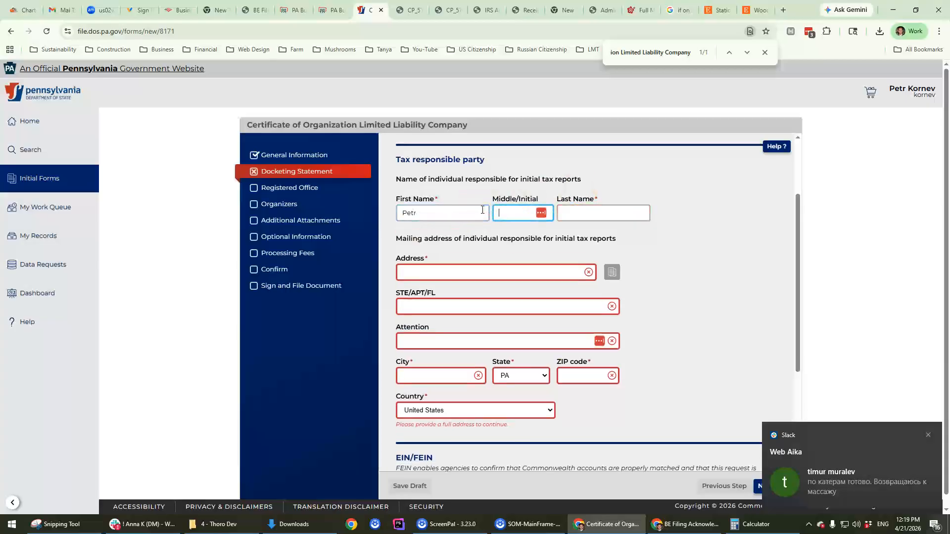
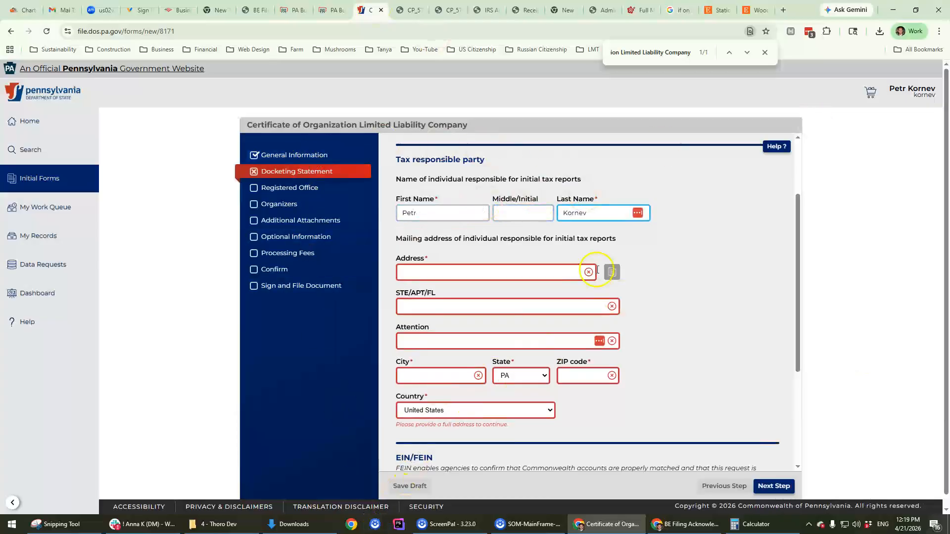
pyautogui.scroll(-3, 596, 269)
pyautogui.scroll(2, 568, 280)
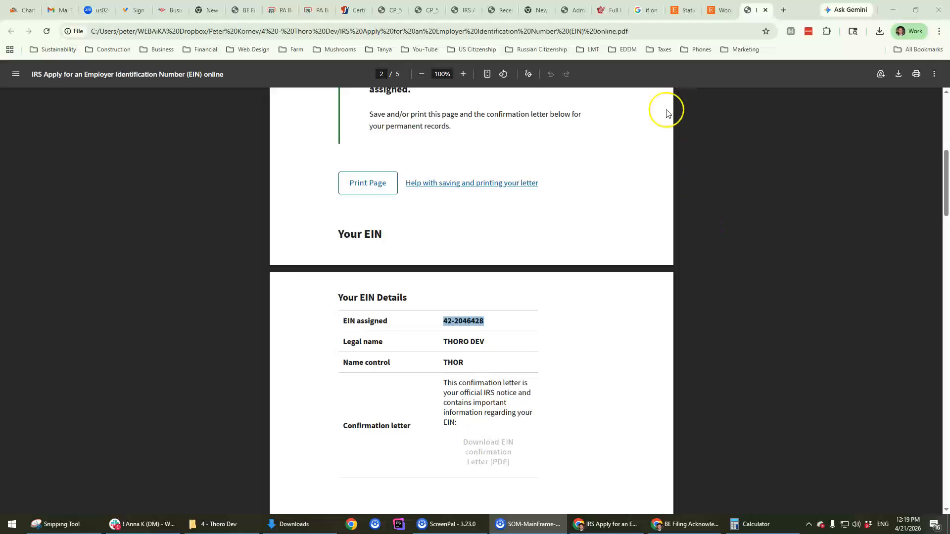
# Step: Review the IRS CP 575 G EIN notice for Thoro Dev, then start a new browser tab
pyautogui.scroll(7, 479, 333)
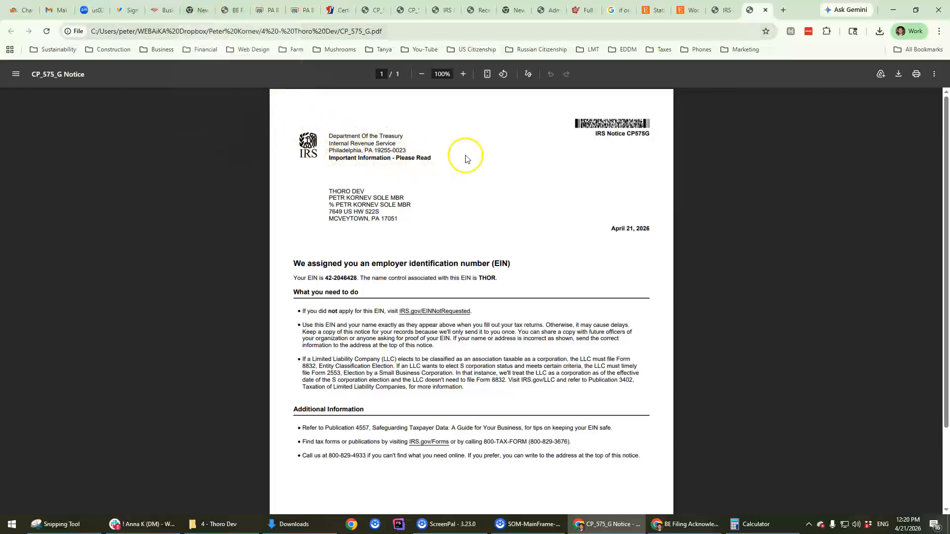
pyautogui.click(783, 10)
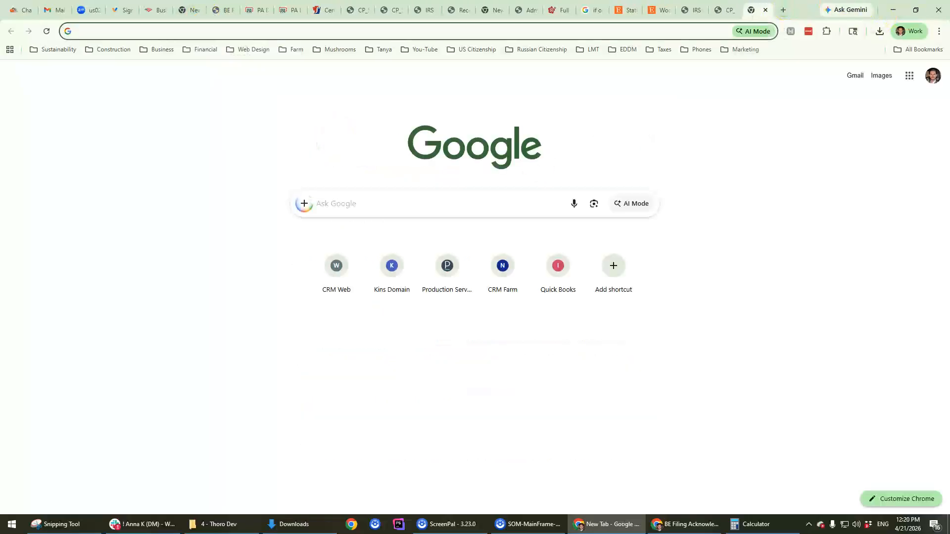
# Step: Go to irs.gov and begin the online EIN application
pyautogui.write('irs')
pyautogui.press('Return')
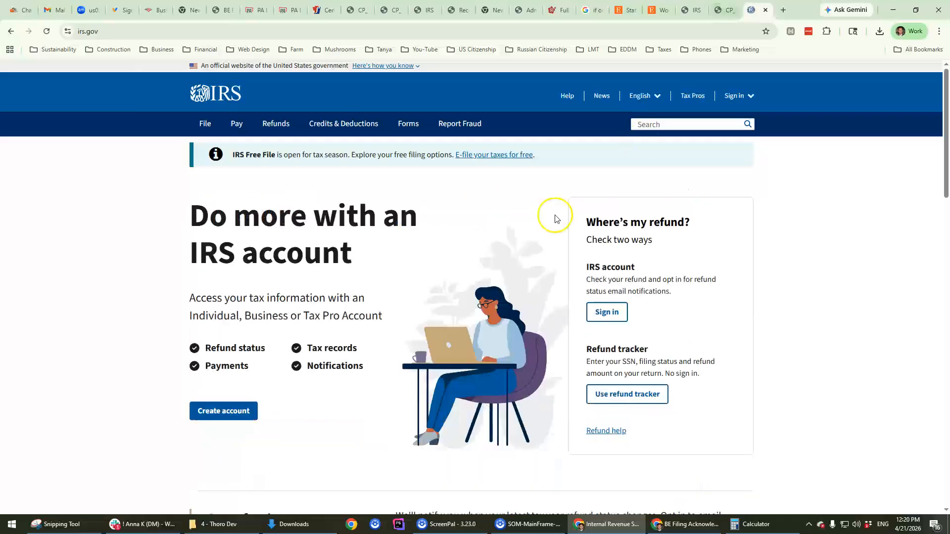
pyautogui.moveTo(194, 127)
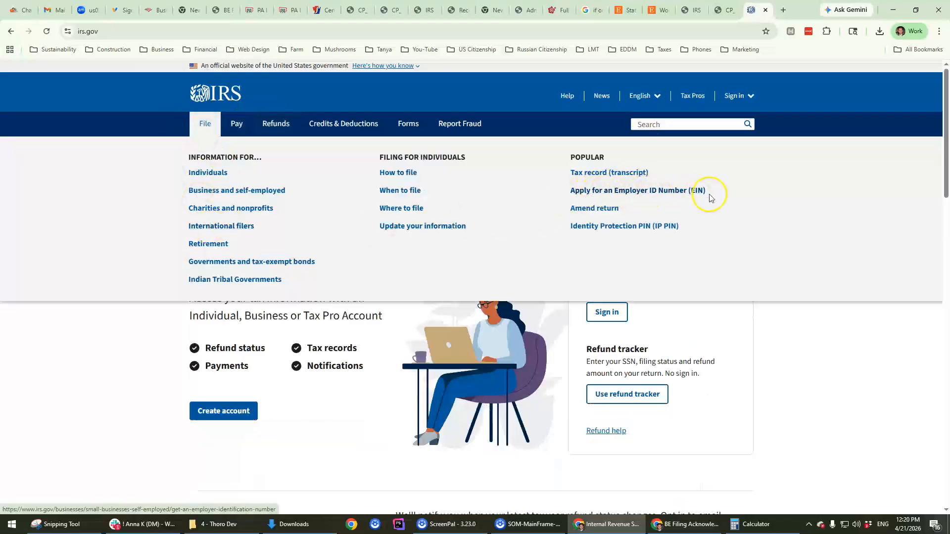
pyautogui.click(628, 192)
pyautogui.scroll(-5, 365, 324)
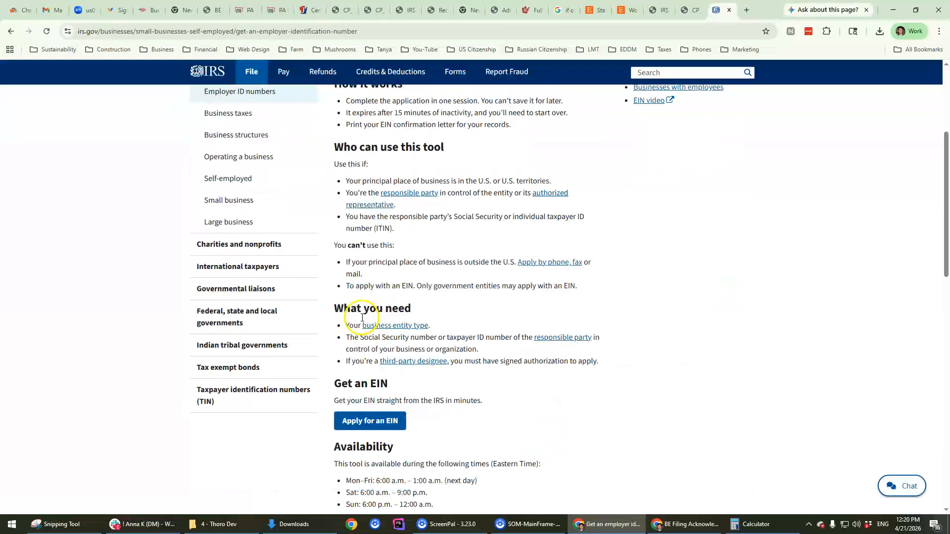
pyautogui.click(366, 322)
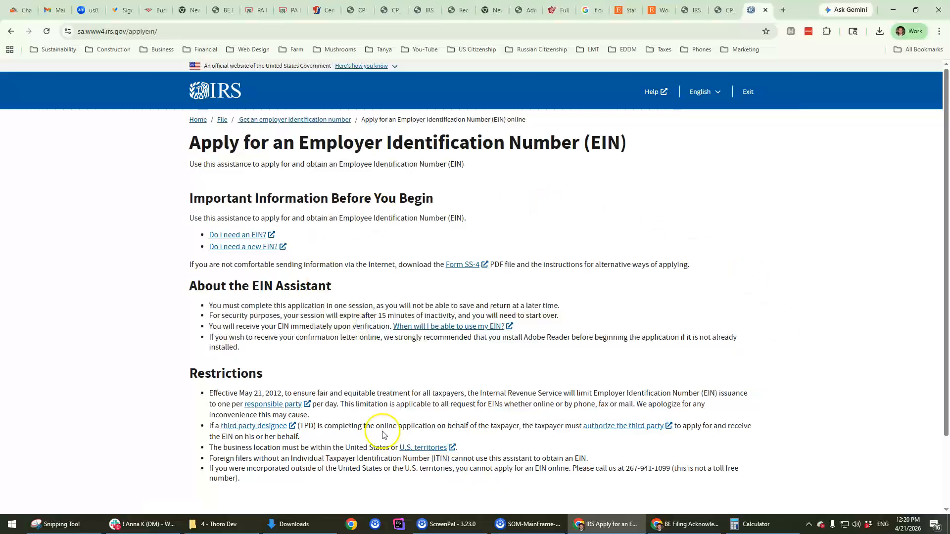
pyautogui.scroll(-3, 376, 430)
pyautogui.click(233, 439)
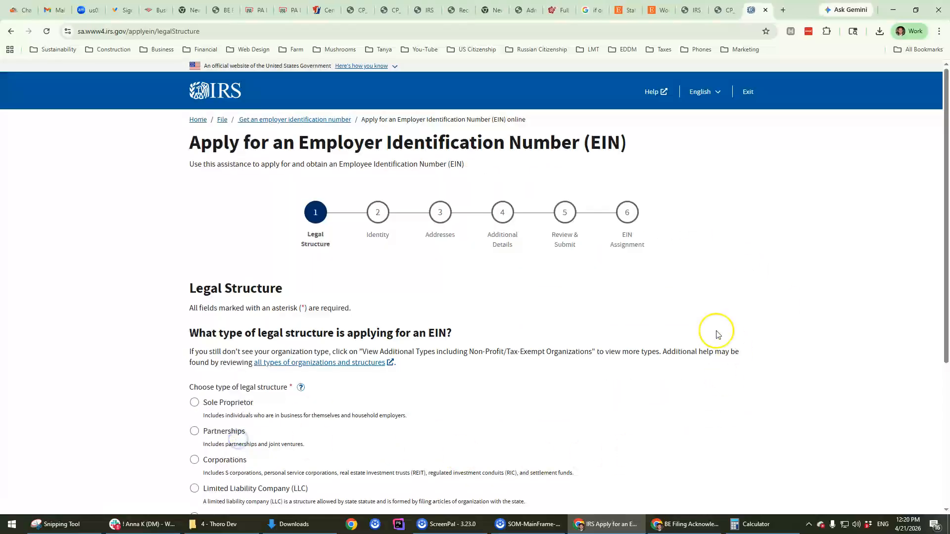
# Step: Select Limited Liability Company as the legal structure and look at the members and state fields
pyautogui.scroll(-3, 378, 300)
pyautogui.scroll(-1, 378, 300)
pyautogui.scroll(4, 445, 207)
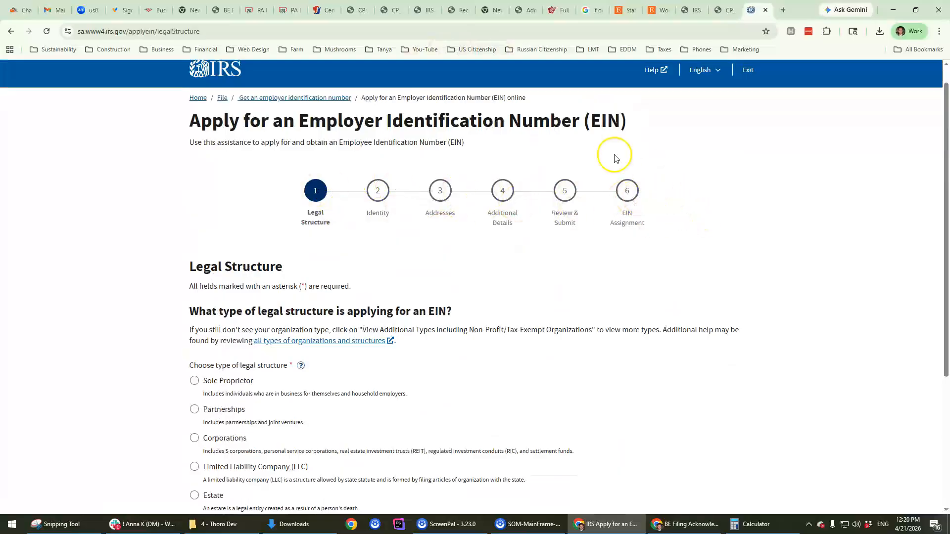
pyautogui.scroll(-4, 389, 240)
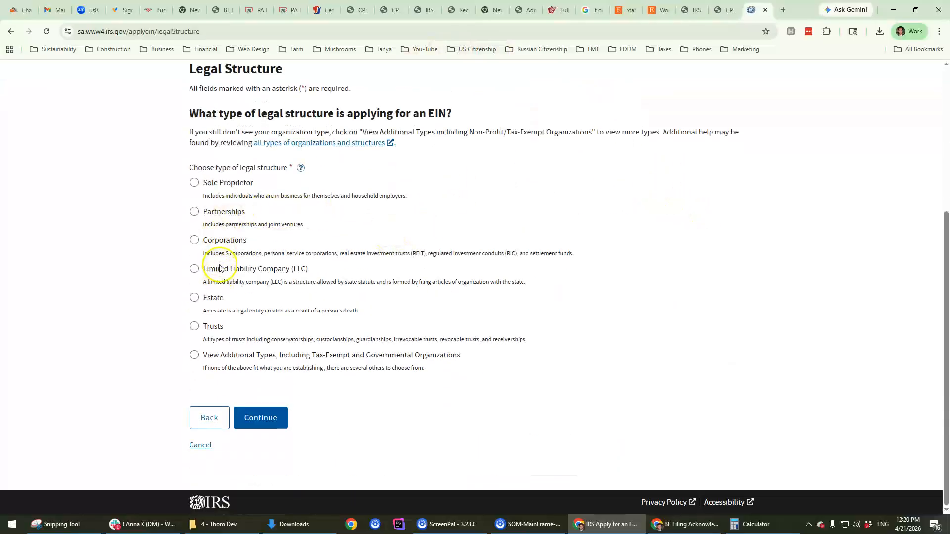
pyautogui.click(196, 269)
pyautogui.scroll(-8, 385, 292)
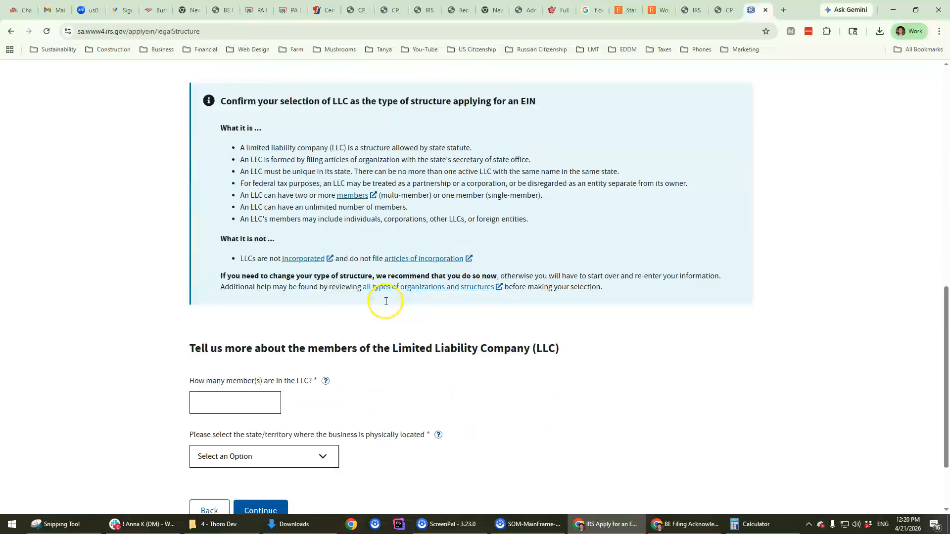
pyautogui.click(242, 315)
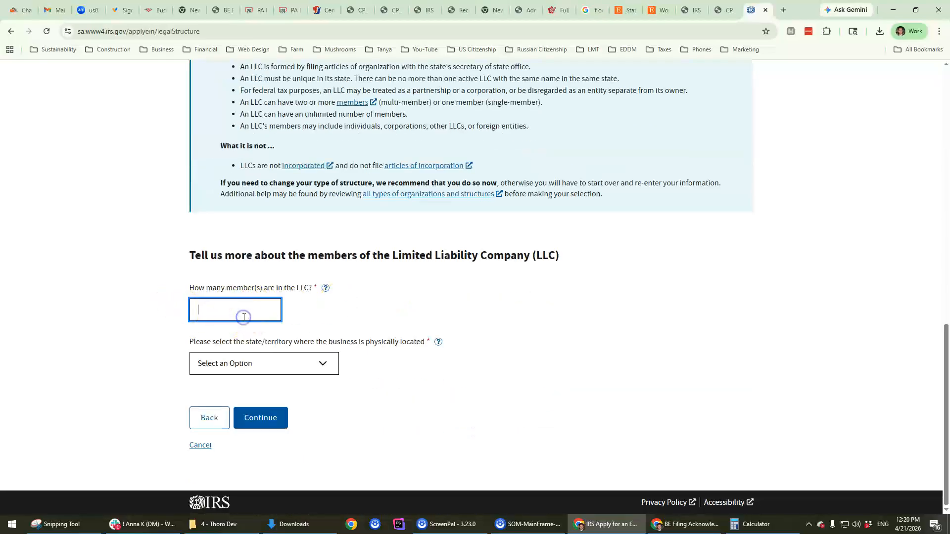
pyautogui.click(243, 361)
pyautogui.click(737, 327)
# Step: Review the LLC application page, then close the EIN application tab
pyautogui.scroll(10, 560, 318)
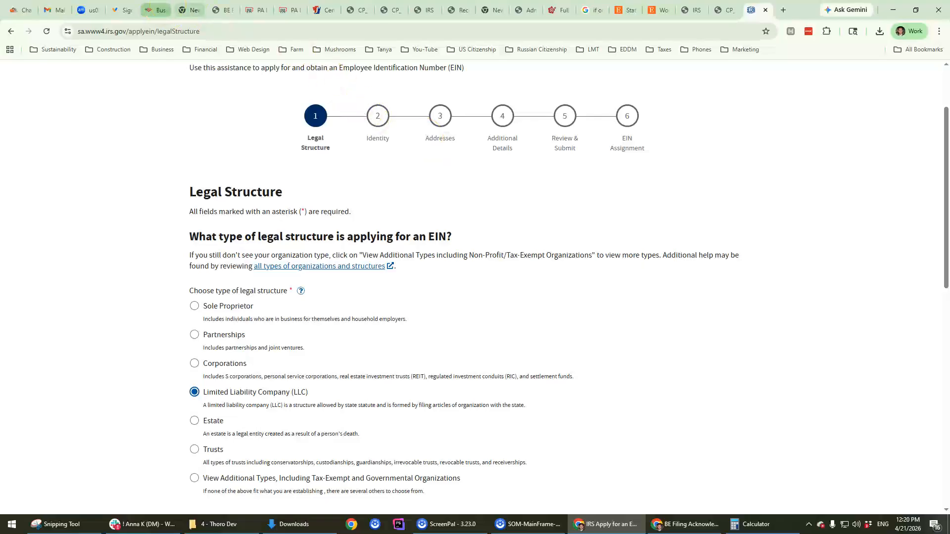
pyautogui.scroll(-5, 529, 241)
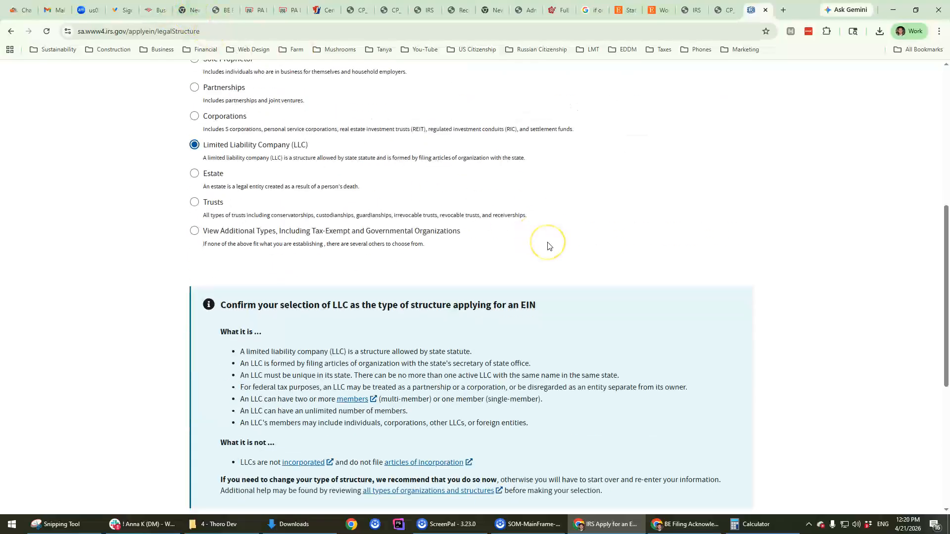
pyautogui.scroll(8, 553, 262)
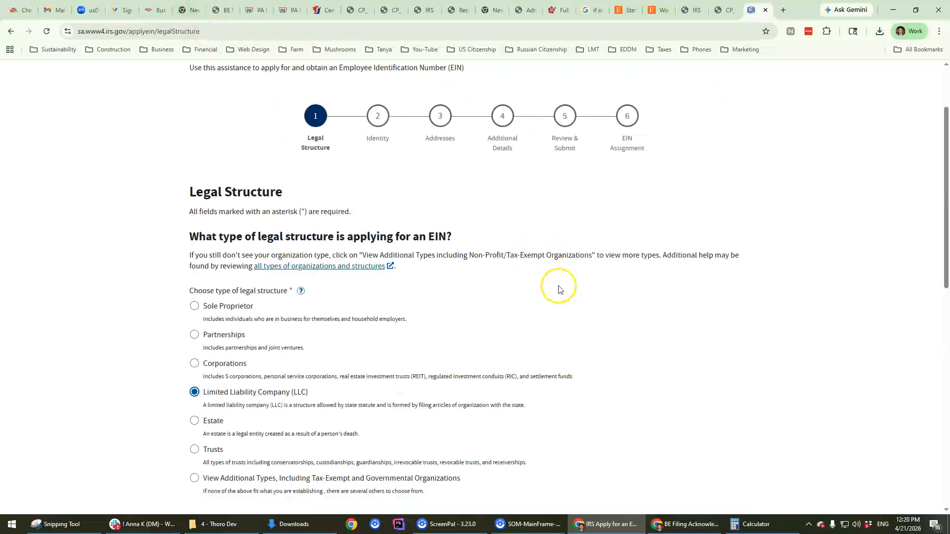
pyautogui.scroll(-6, 483, 258)
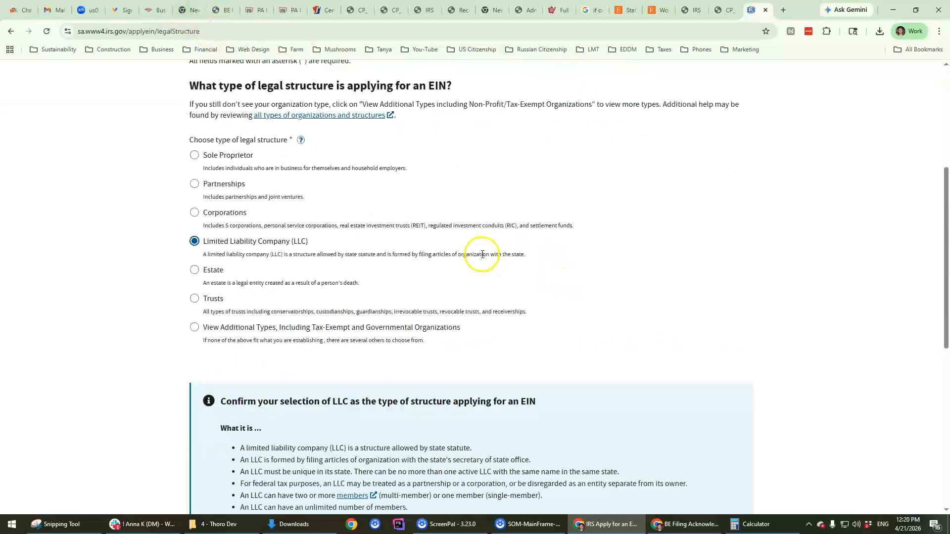
pyautogui.scroll(-8, 499, 316)
pyautogui.scroll(3, 516, 391)
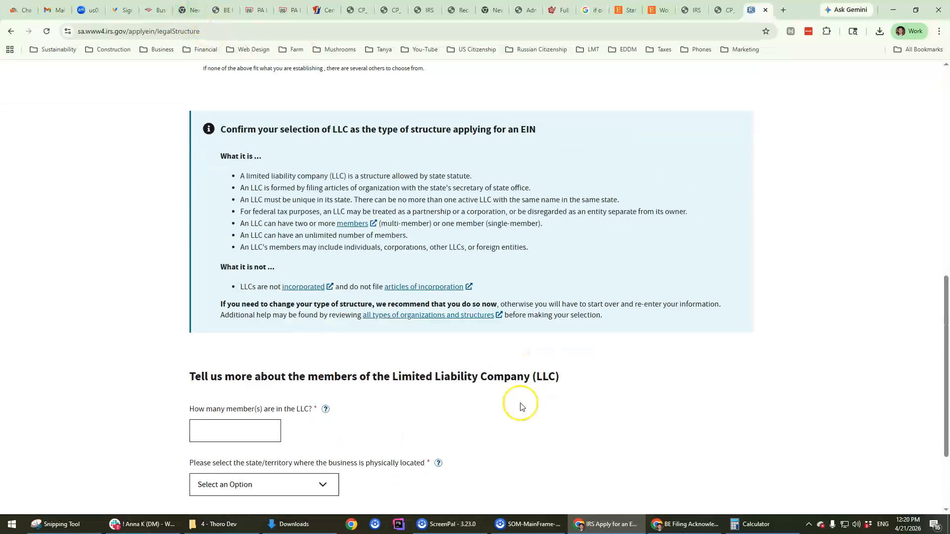
pyautogui.scroll(10, 544, 391)
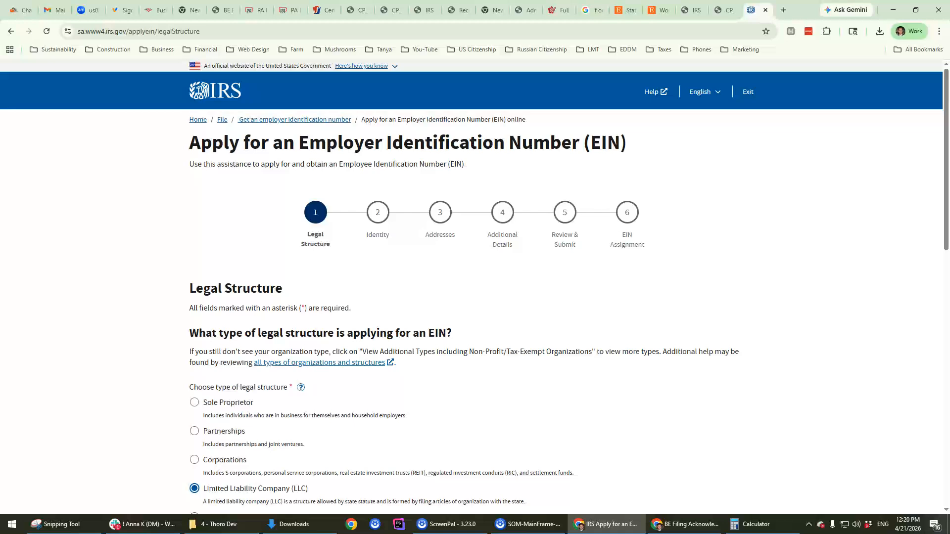
pyautogui.click(765, 10)
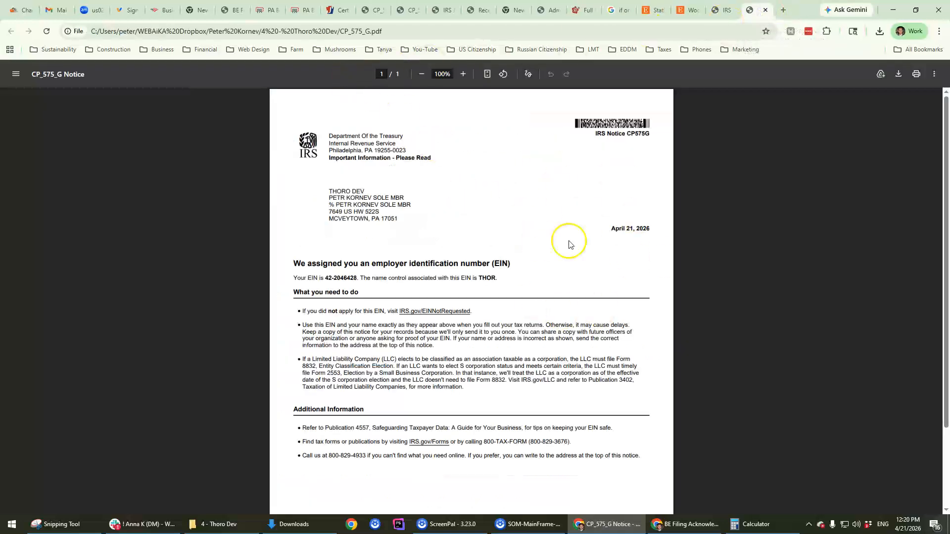
# Step: Switch through the PA Business tabs back to the Certificate of Organization form
pyautogui.scroll(-2, 439, 271)
pyautogui.scroll(2, 439, 275)
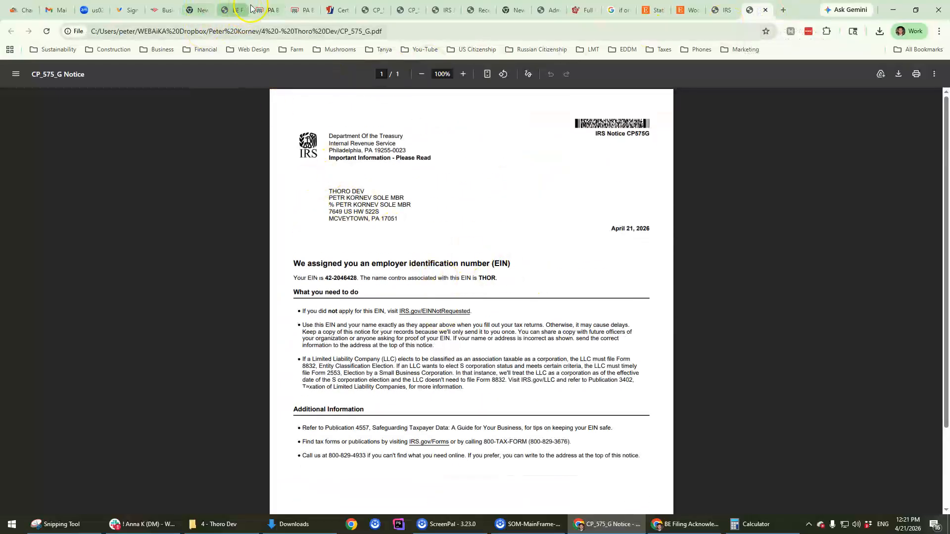
pyautogui.click(267, 10)
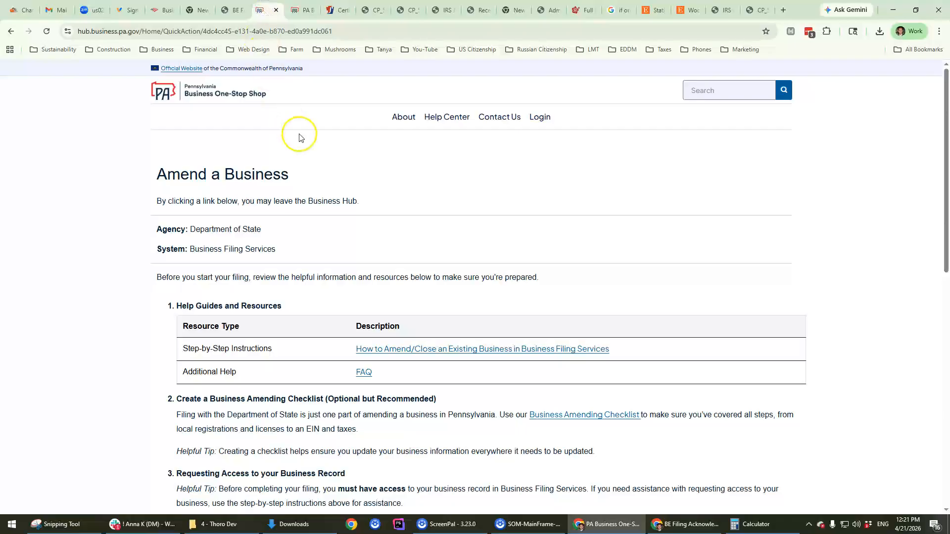
pyautogui.click(302, 10)
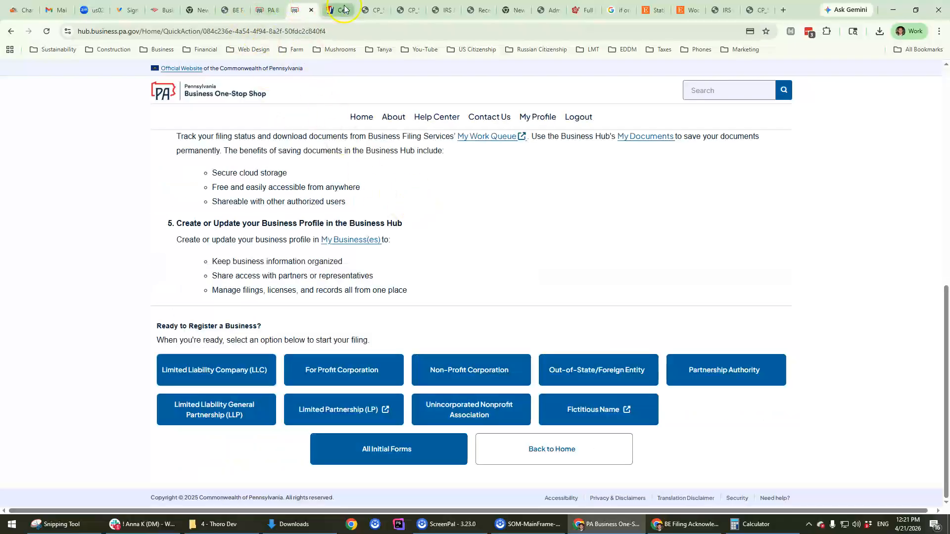
pyautogui.click(344, 9)
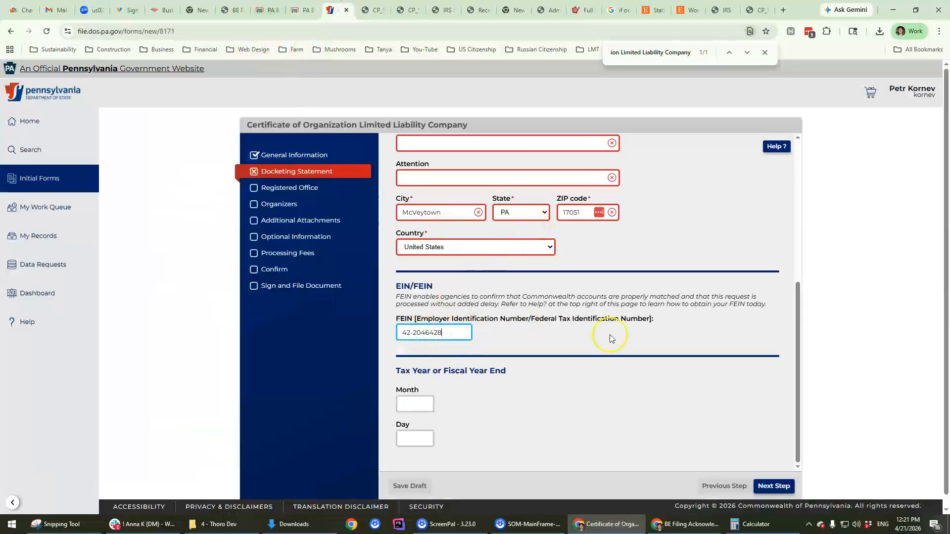
# Step: Copy the tax party's mailing address, move the form tab to the end, and paste the address as a new search
pyautogui.scroll(-1, 609, 335)
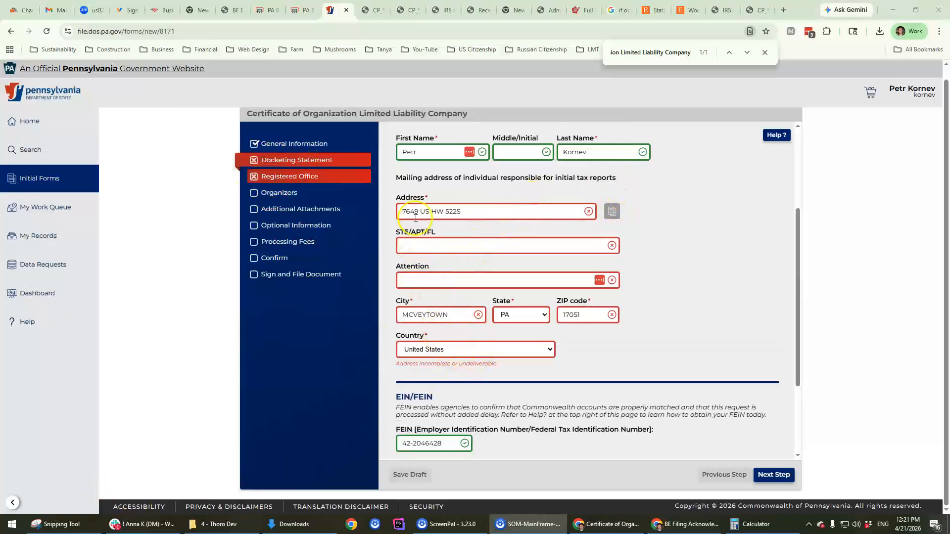
pyautogui.tripleClick(438, 204)
pyautogui.hotkey('ctrl', 'c')
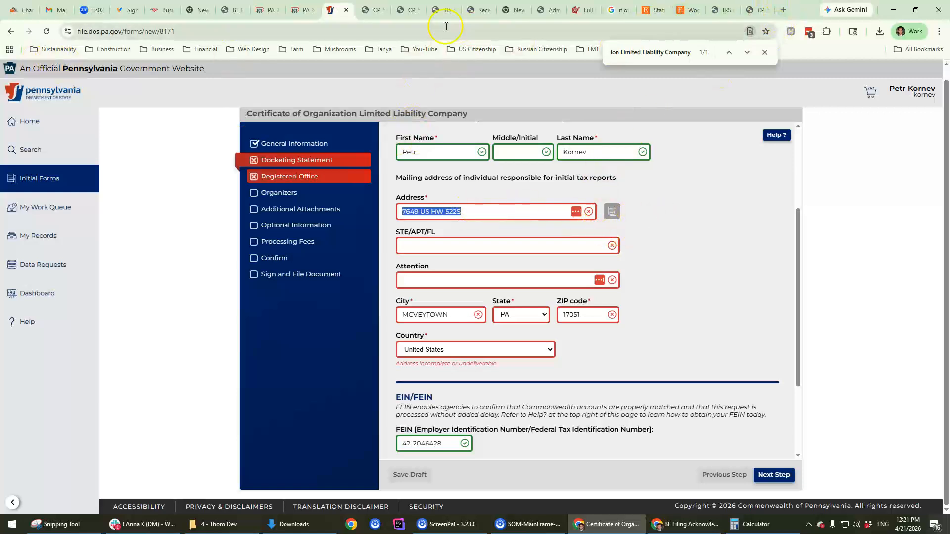
pyautogui.moveTo(333, 10); pyautogui.dragTo(738, 8)
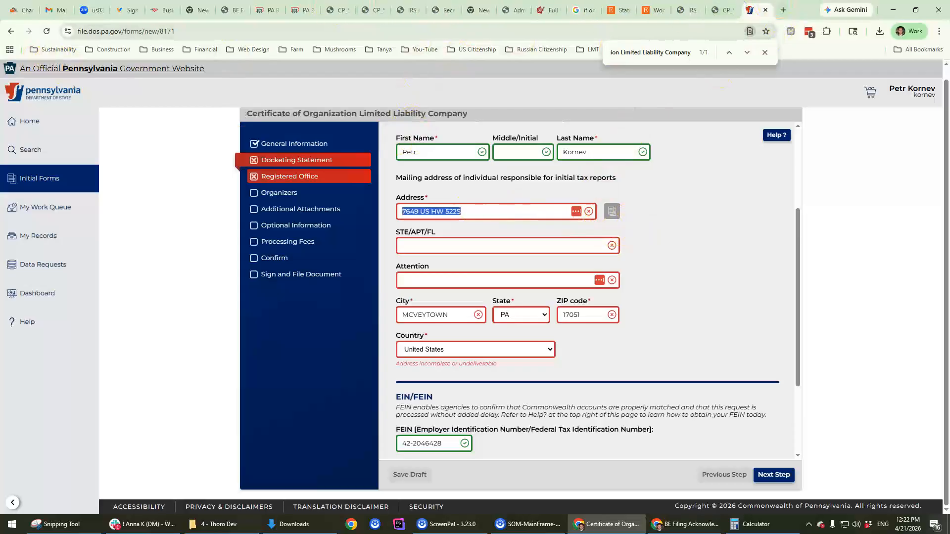
pyautogui.click(783, 10)
pyautogui.hotkey('ctrl', 'v')
# Step: Search Google with 'address lookup' added and copy the standardized street address from the AI Overview
pyautogui.press('Return')
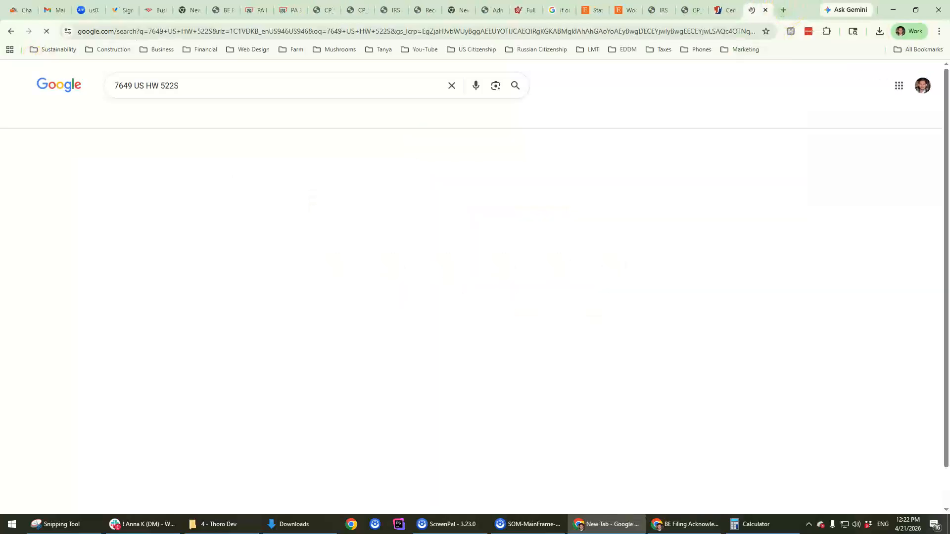
pyautogui.click(216, 89)
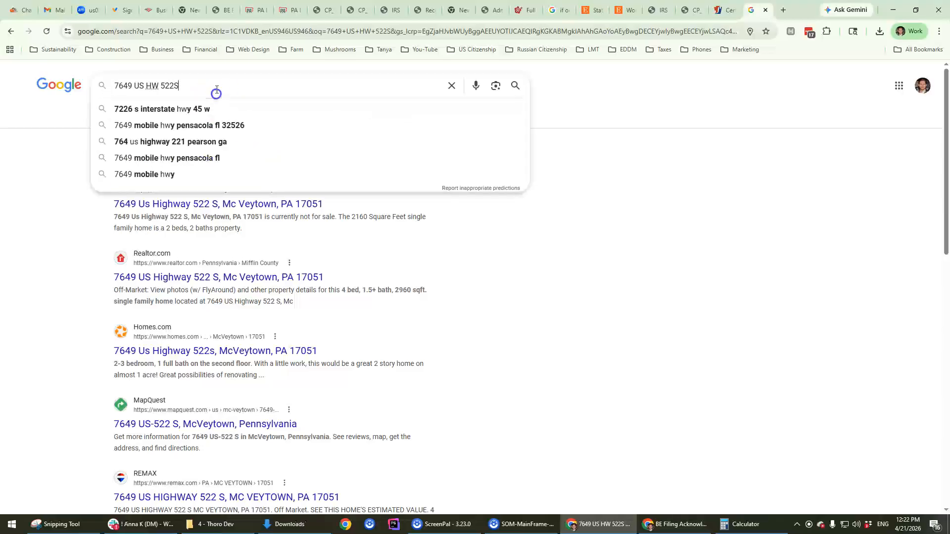
pyautogui.write('address lokup')
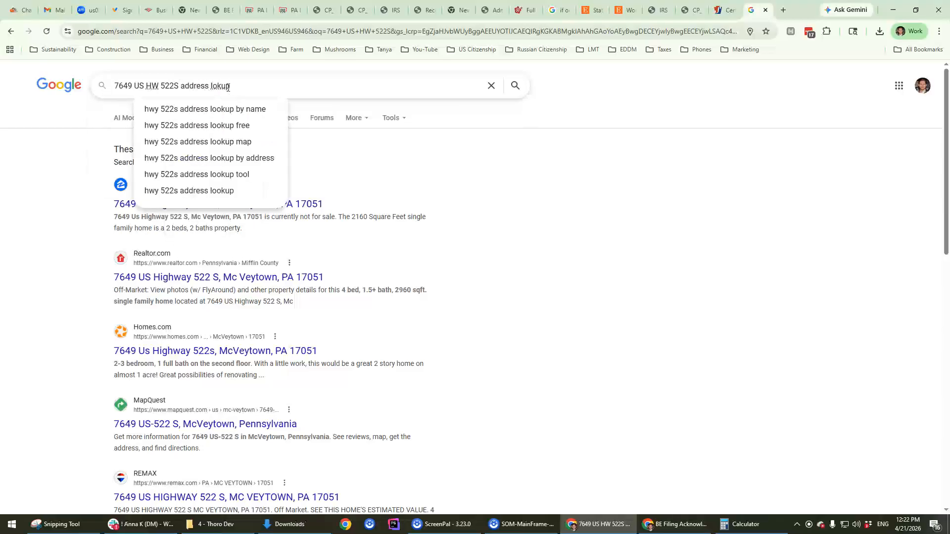
pyautogui.press('Down')
pyautogui.press('BackSpace')
pyautogui.press('BackSpace')
pyautogui.press('BackSpace')
pyautogui.press('BackSpace')
pyautogui.press('BackSpace')
pyautogui.press('BackSpace')
pyautogui.press('BackSpace')
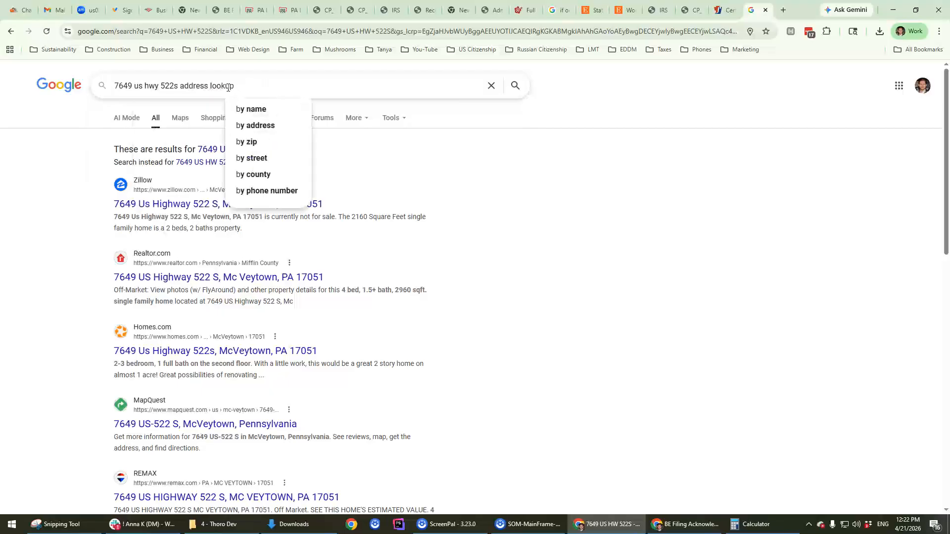
pyautogui.press('Return')
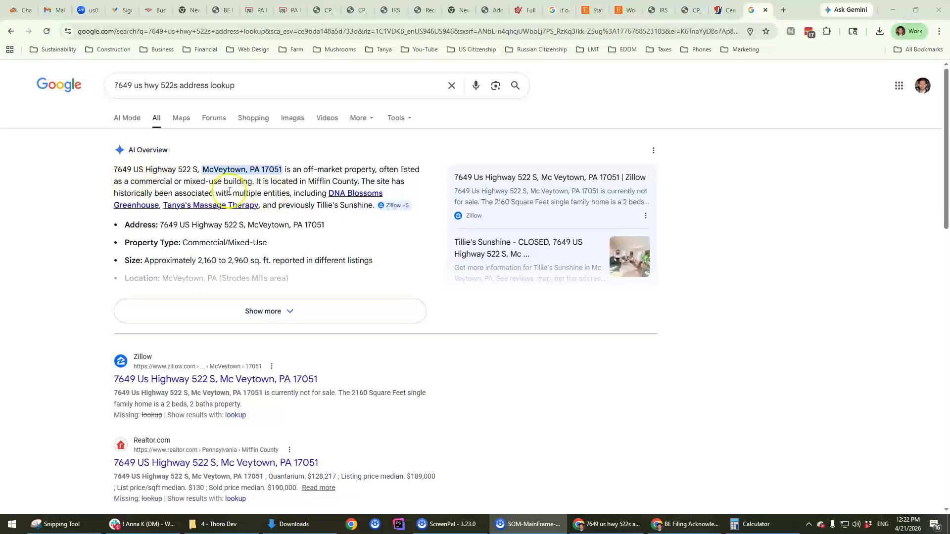
pyautogui.moveTo(115, 168); pyautogui.dragTo(212, 171)
pyautogui.hotkey('ctrl', 'c')
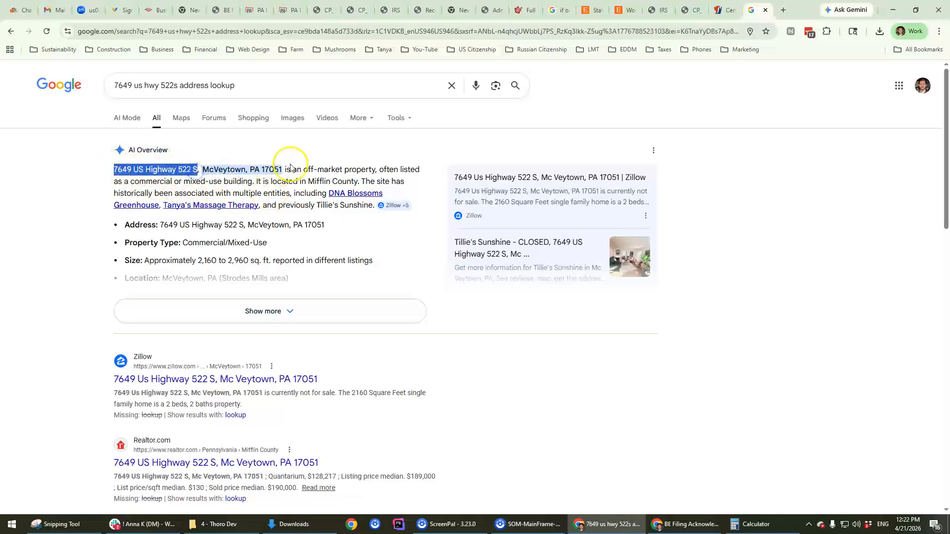
pyautogui.click(719, 10)
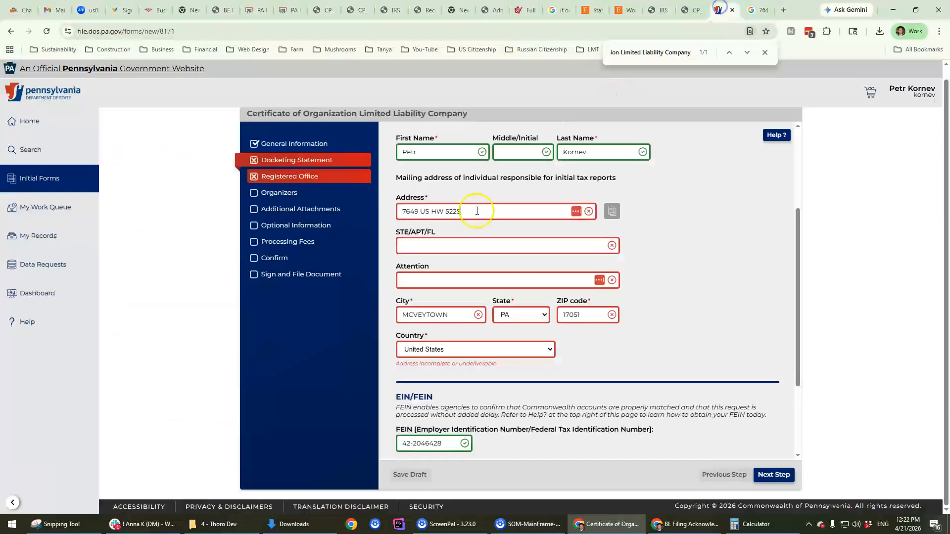
# Step: Replace the form's mailing address with the standardized version and advance to Registered Office
pyautogui.tripleClick(472, 212)
pyautogui.hotkey('ctrl', 'v')
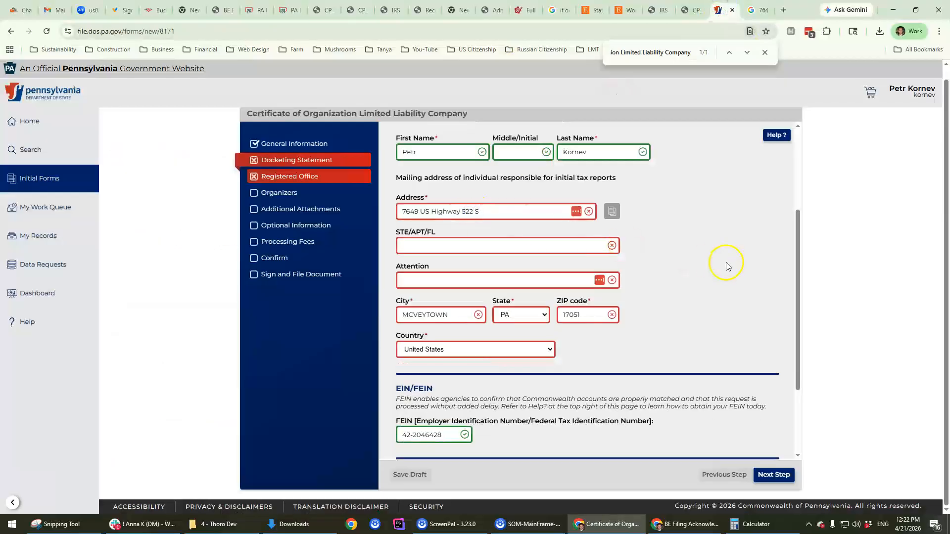
pyautogui.scroll(-3, 723, 267)
pyautogui.click(768, 469)
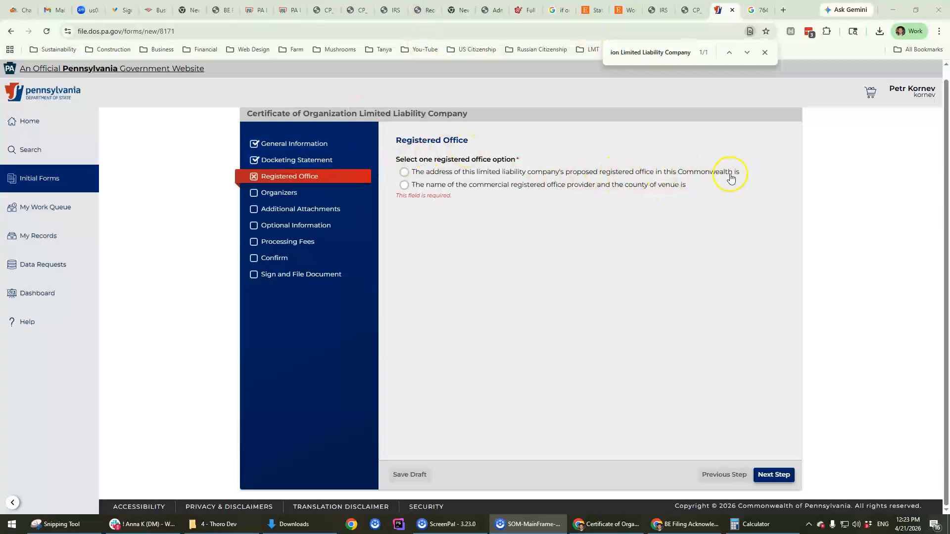
# Step: Choose to give the registered office's own address and fill in its street address and city
pyautogui.click(404, 172)
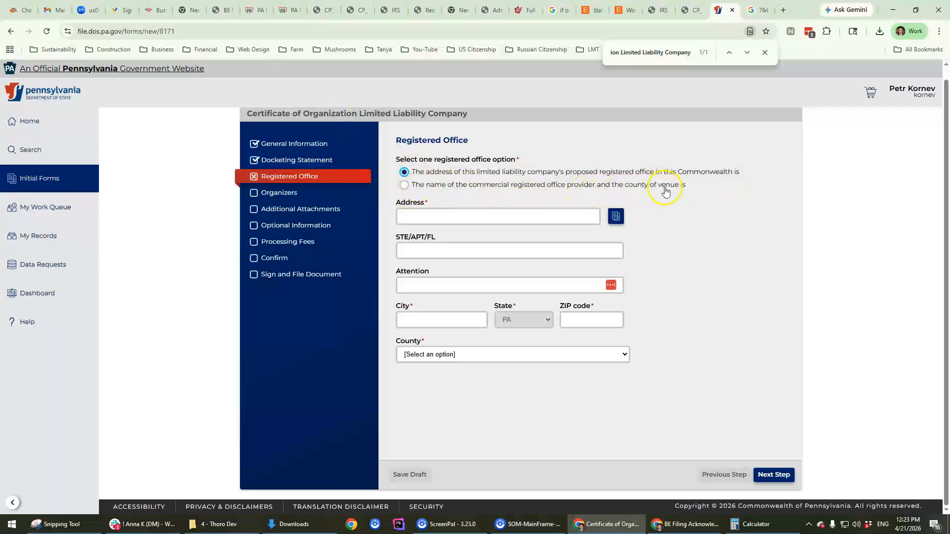
pyautogui.click(404, 185)
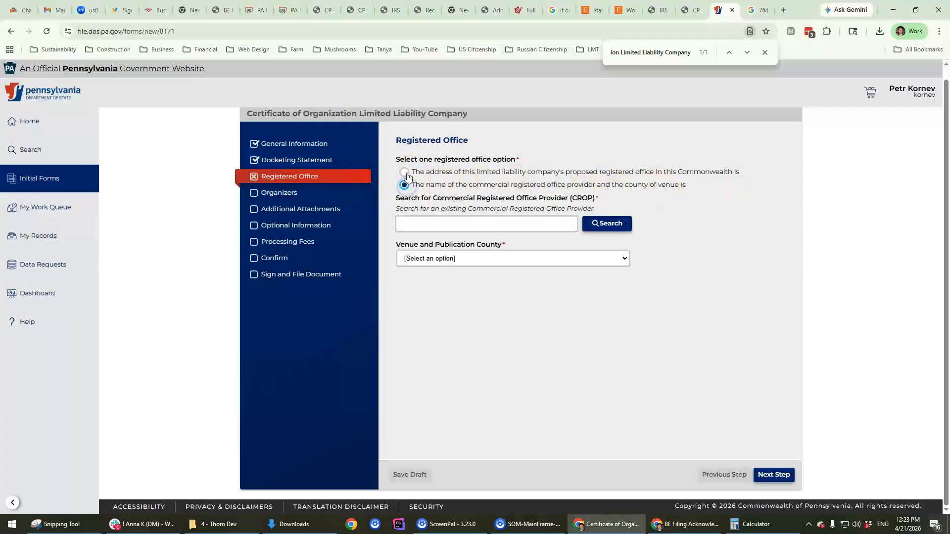
pyautogui.click(406, 174)
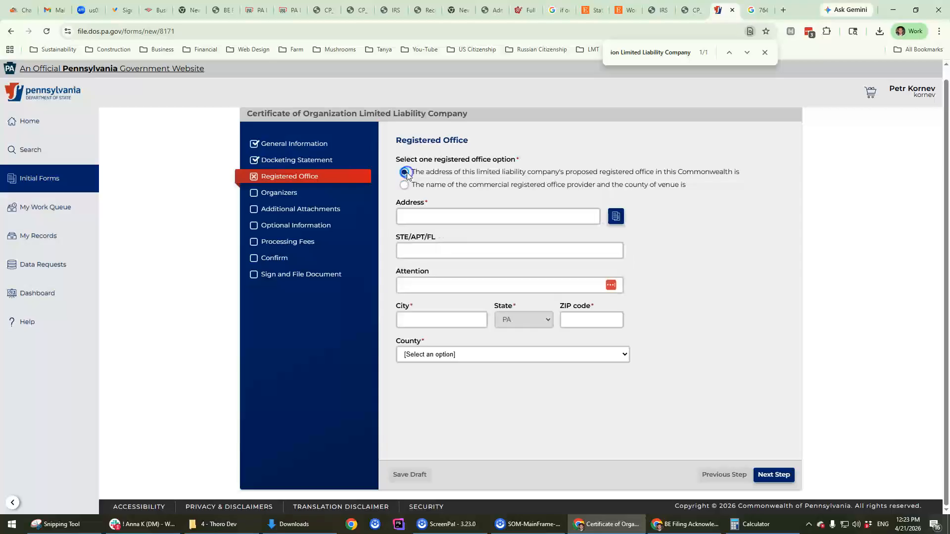
pyautogui.click(427, 217)
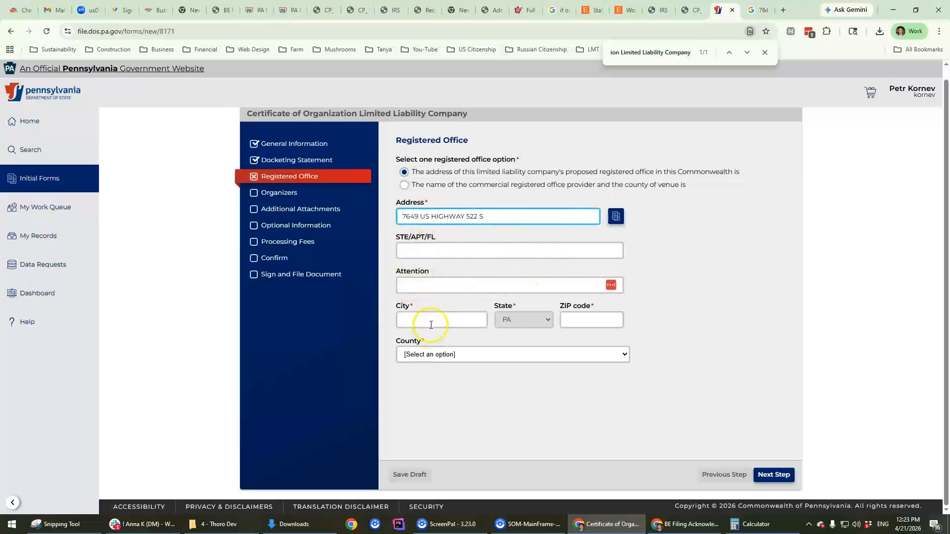
pyautogui.click(432, 323)
pyautogui.write('PE')
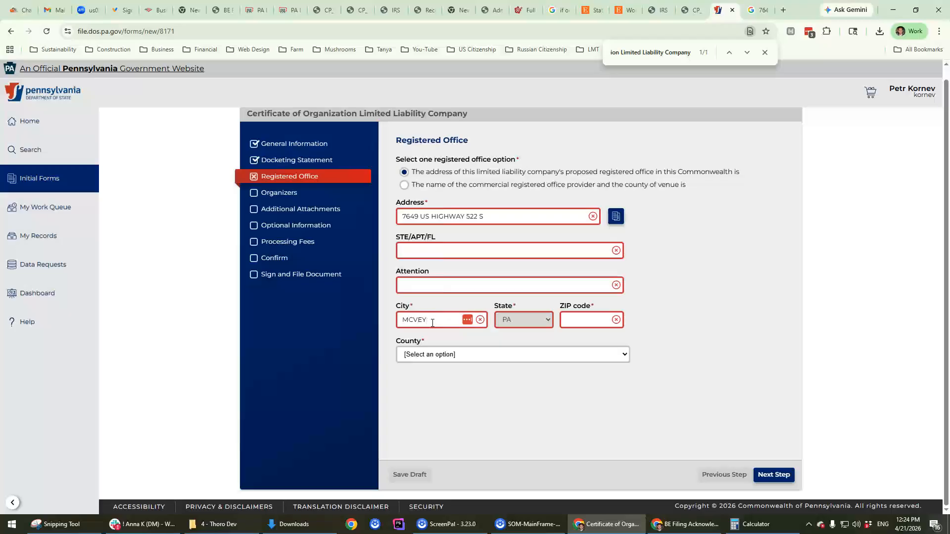
pyautogui.press('Tab')
# Step: Set the county to MIFFLIN and advance to the Organizers step
pyautogui.click(478, 354)
pyautogui.press('p')
pyautogui.press('Down')
pyautogui.press('Down')
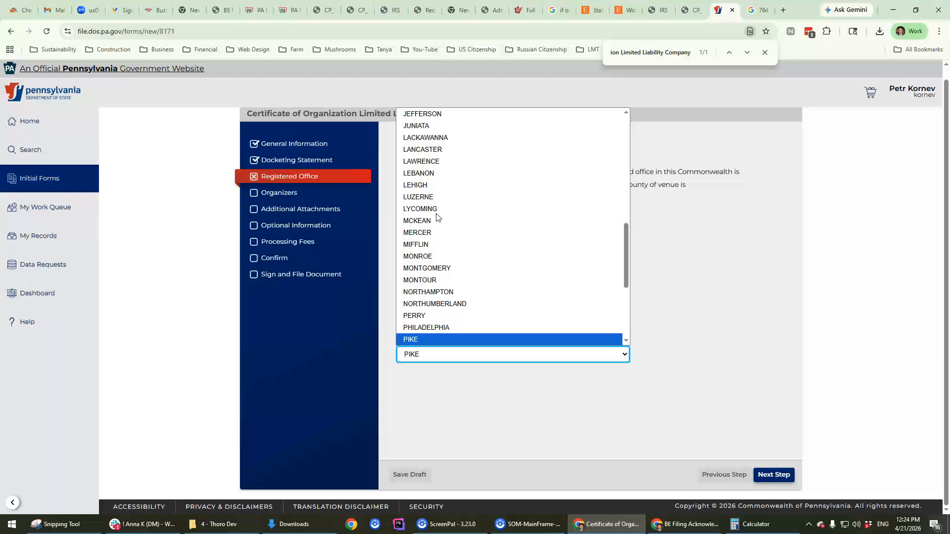
pyautogui.press('Down')
pyautogui.press('p')
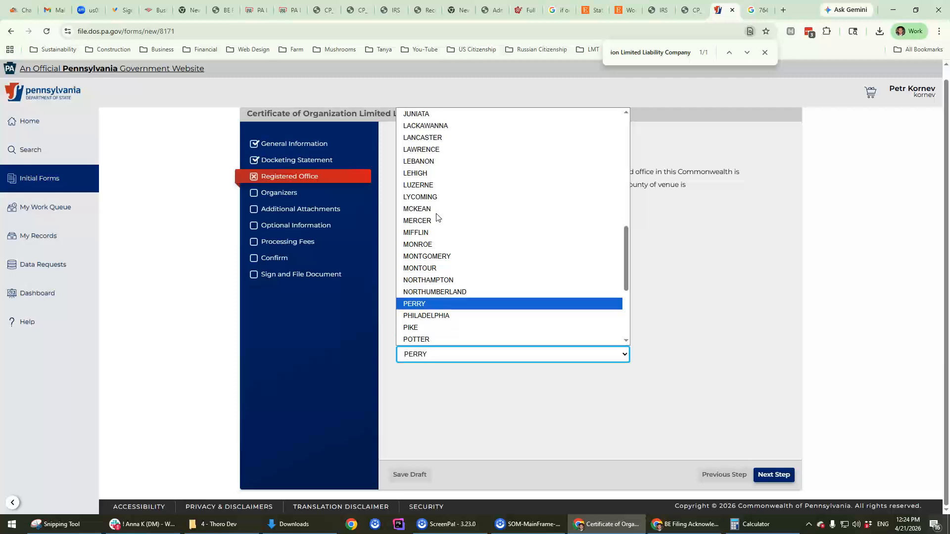
pyautogui.press('u')
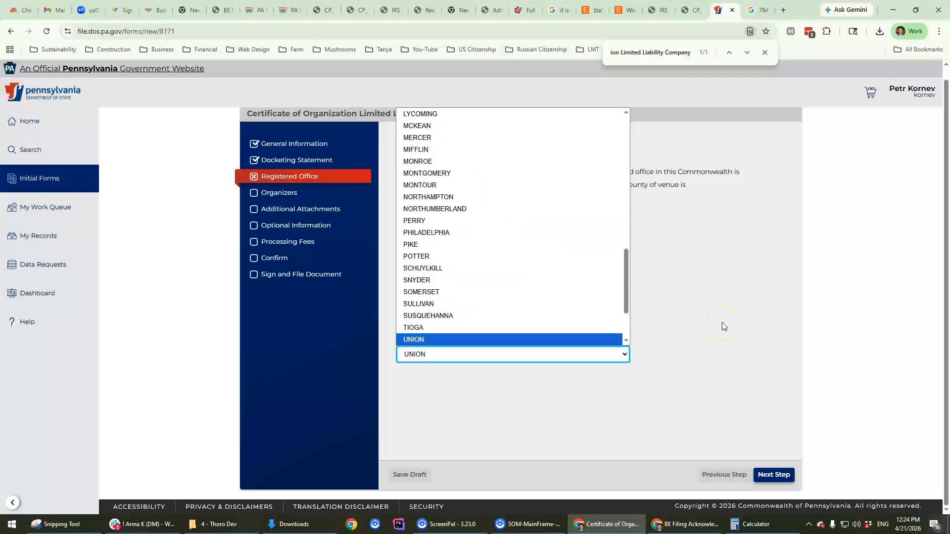
pyautogui.click(722, 322)
pyautogui.click(425, 354)
pyautogui.scroll(10, 491, 258)
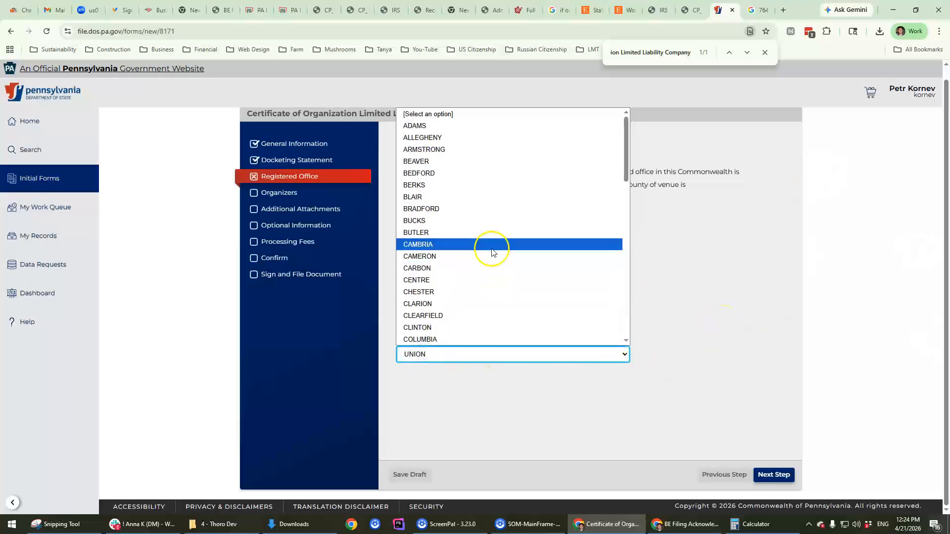
pyautogui.scroll(-10, 473, 237)
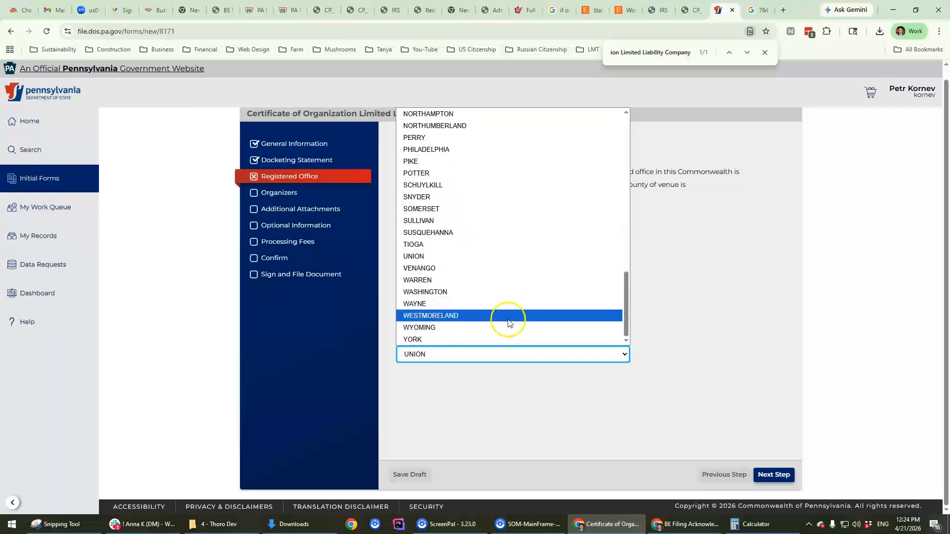
pyautogui.click(745, 277)
pyautogui.click(434, 354)
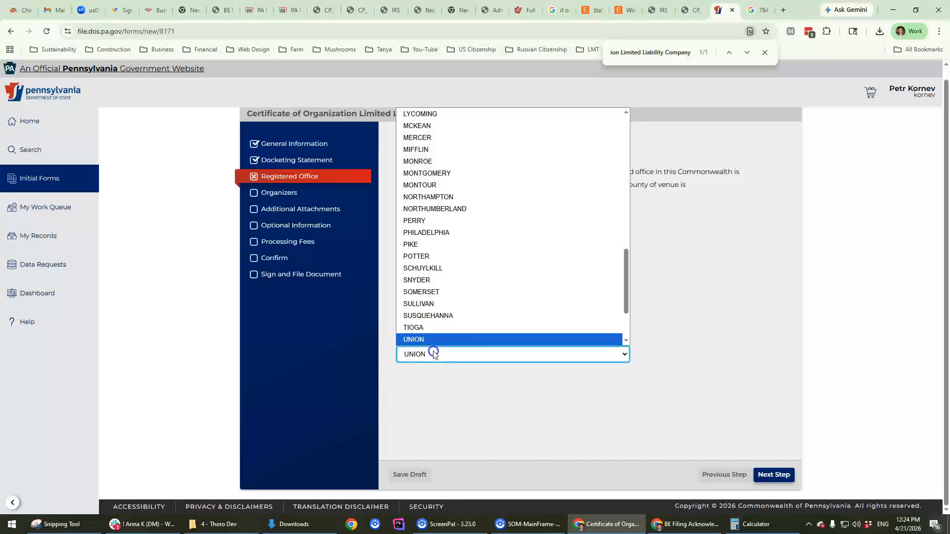
pyautogui.write('mi')
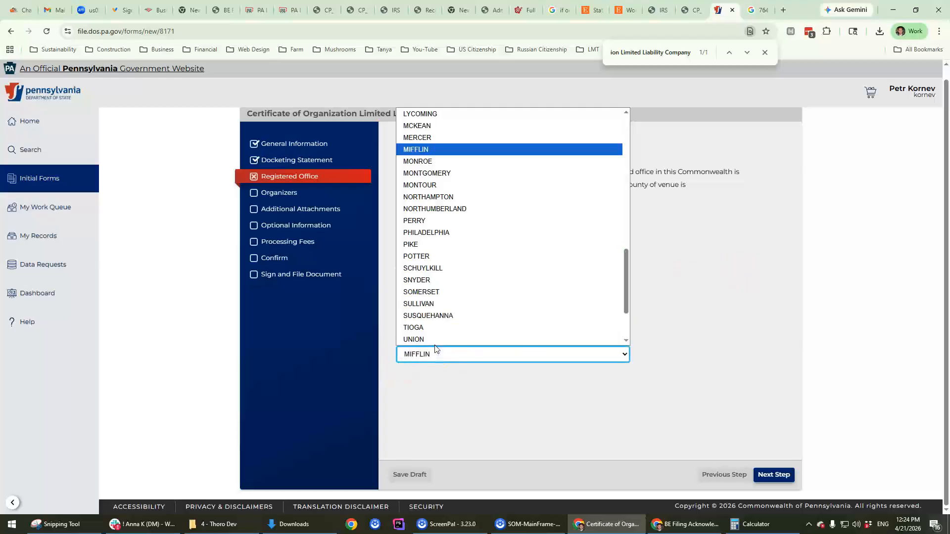
pyautogui.press('Return')
pyautogui.click(725, 362)
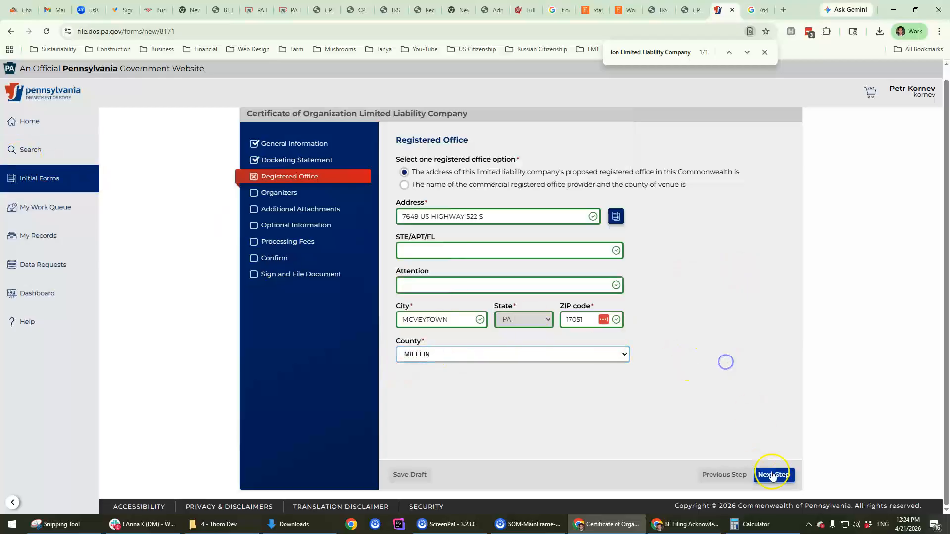
pyautogui.click(772, 475)
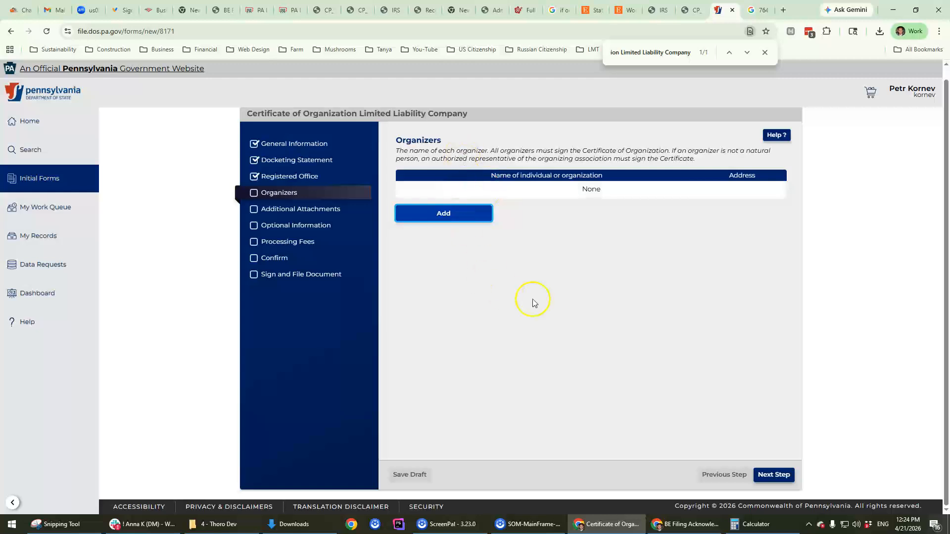
# Step: Return to the Organizers step and add a new individual organizer
pyautogui.click(790, 474)
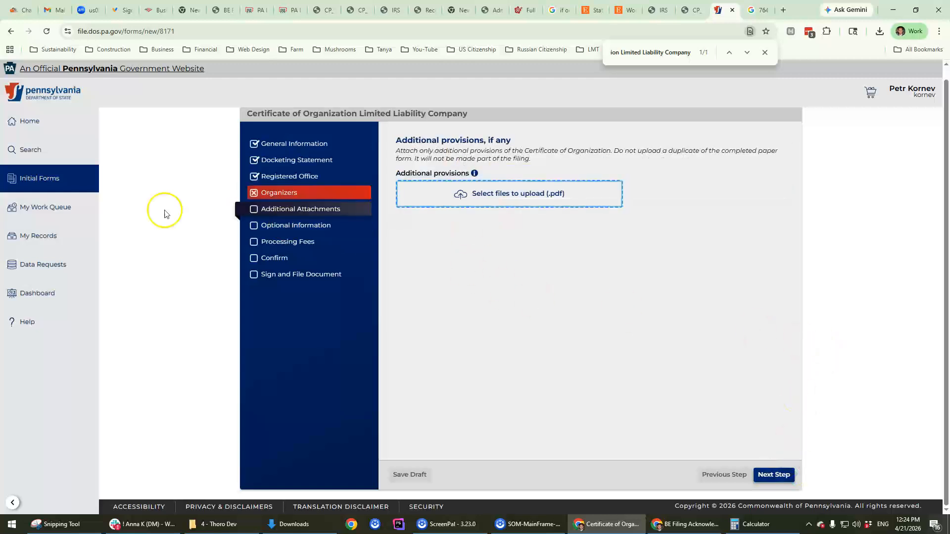
pyautogui.click(737, 475)
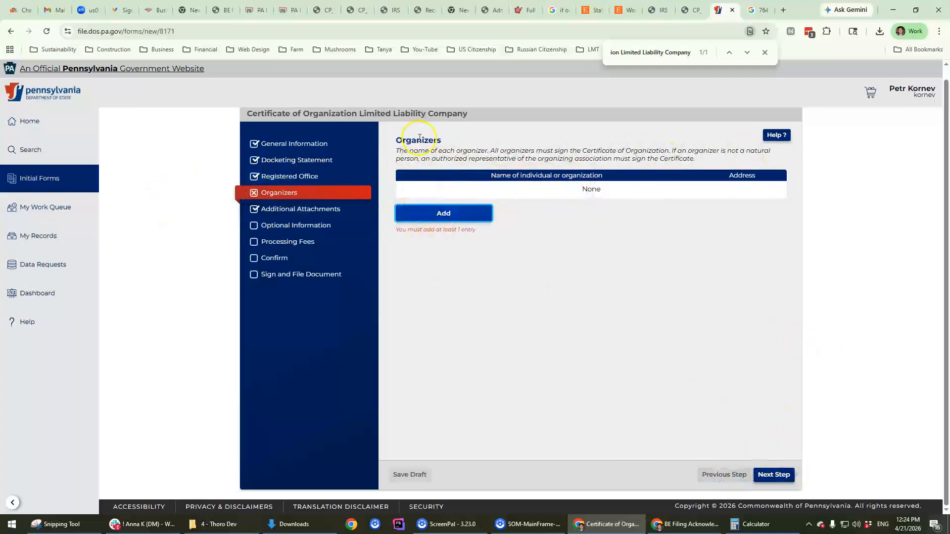
pyautogui.click(443, 213)
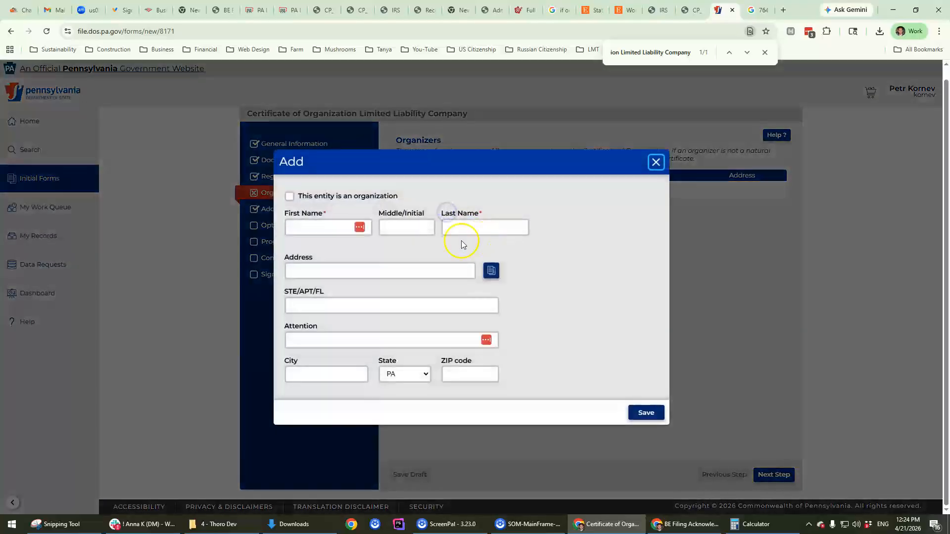
pyautogui.click(303, 227)
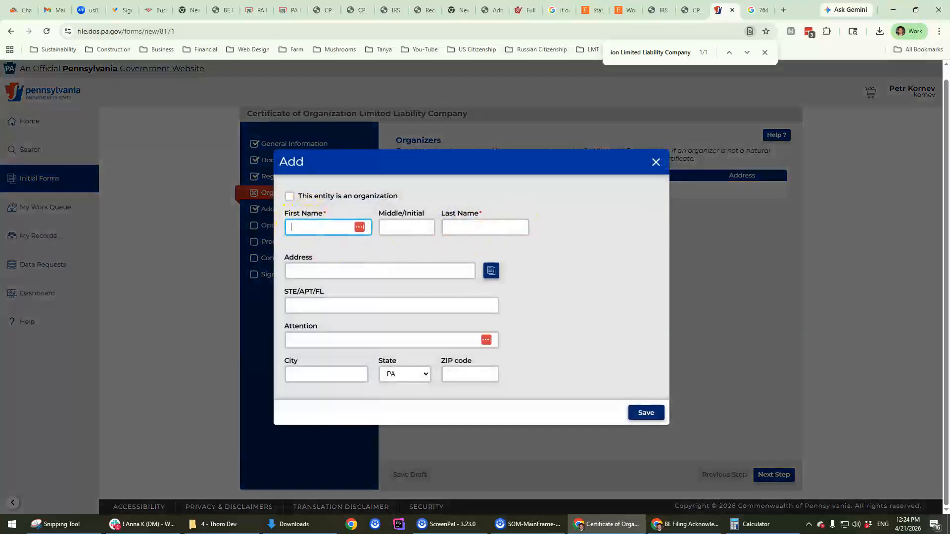
pyautogui.click(290, 197)
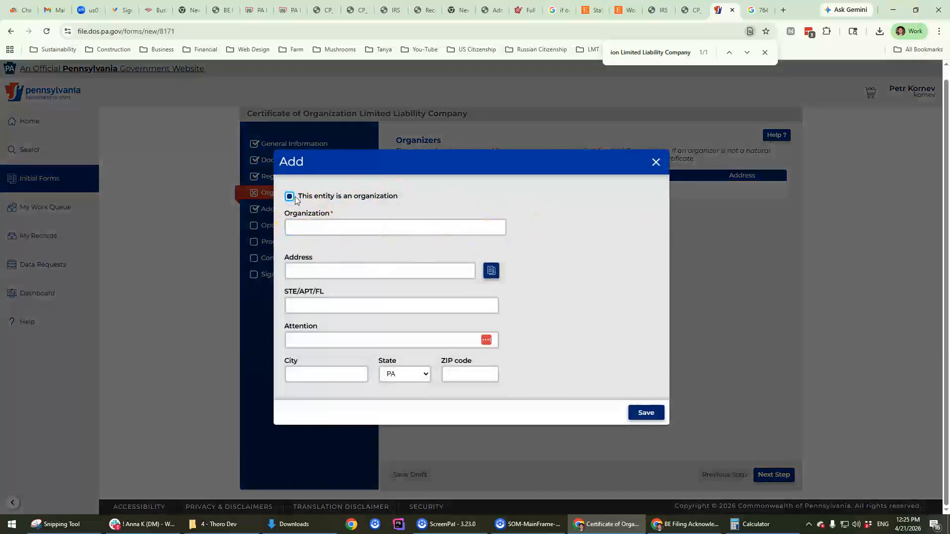
pyautogui.click(290, 197)
# Step: Enter the organizer's first and last name, pasted address and city McVeytown, then save
pyautogui.click(305, 225)
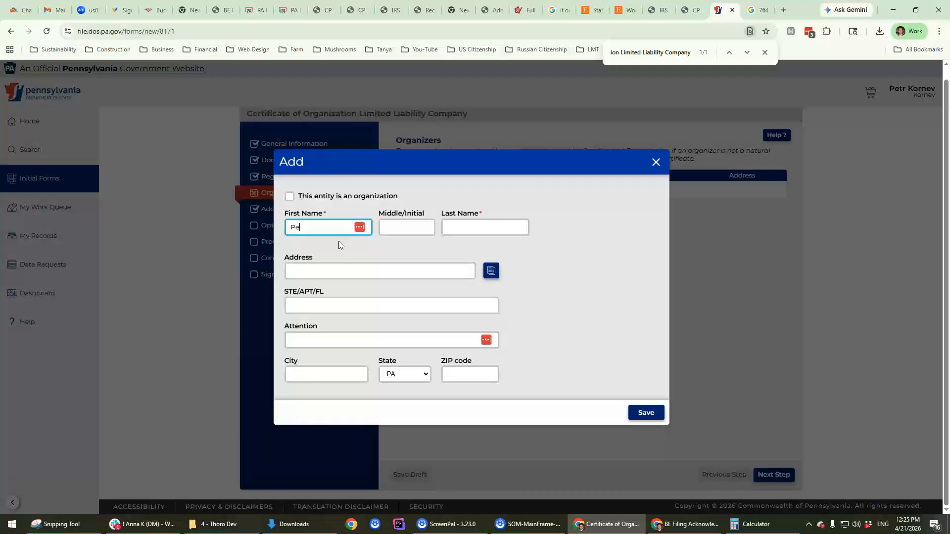
pyautogui.press('Tab')
pyautogui.press('Tab')
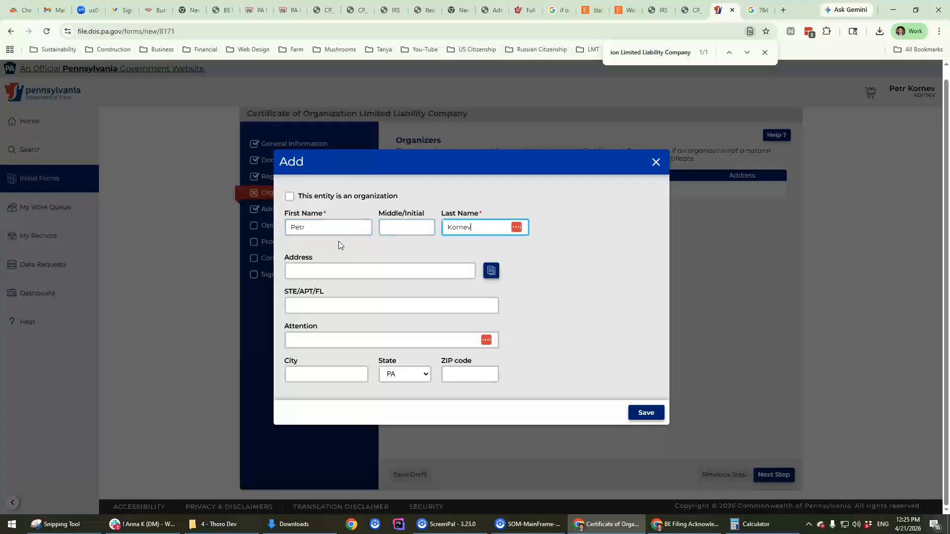
pyautogui.press('Tab')
pyautogui.click(318, 372)
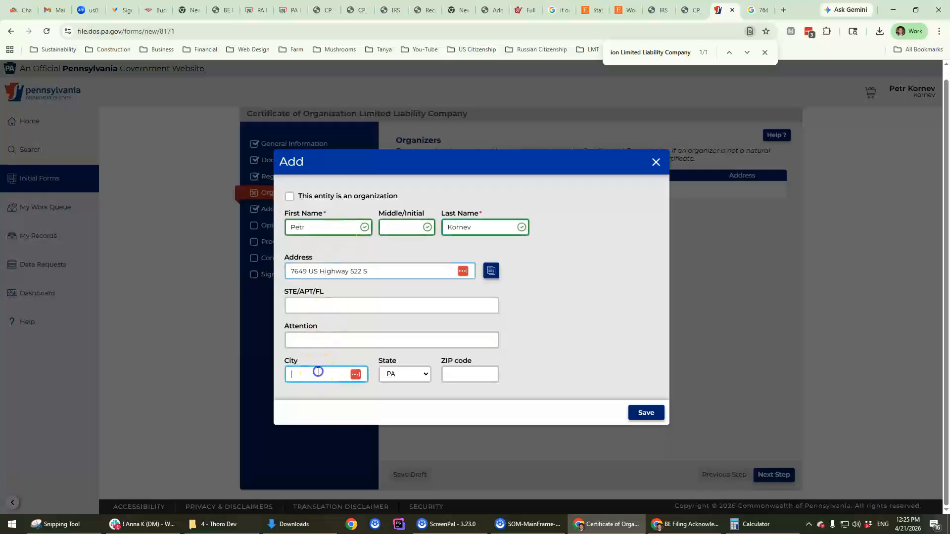
pyautogui.write('mc')
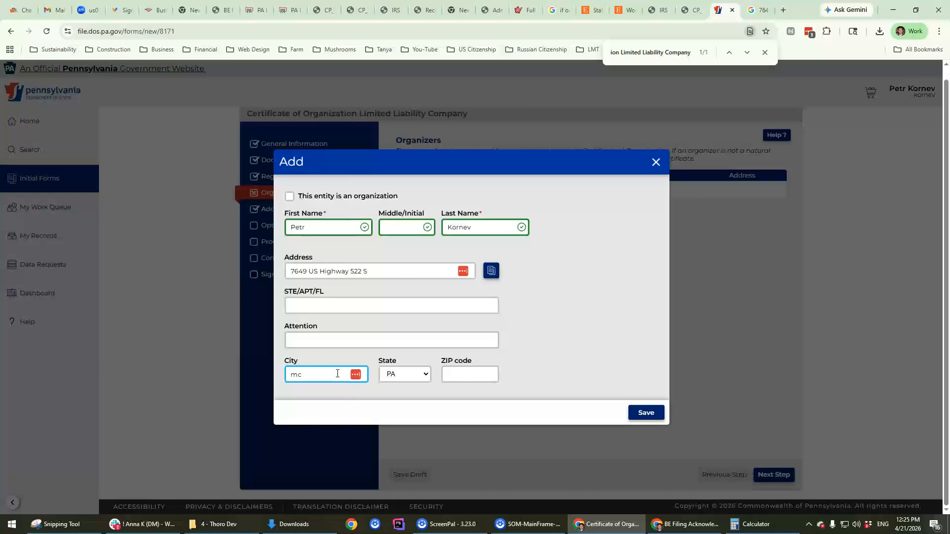
pyautogui.write('veytown')
pyautogui.press('Tab')
pyautogui.press('Tab')
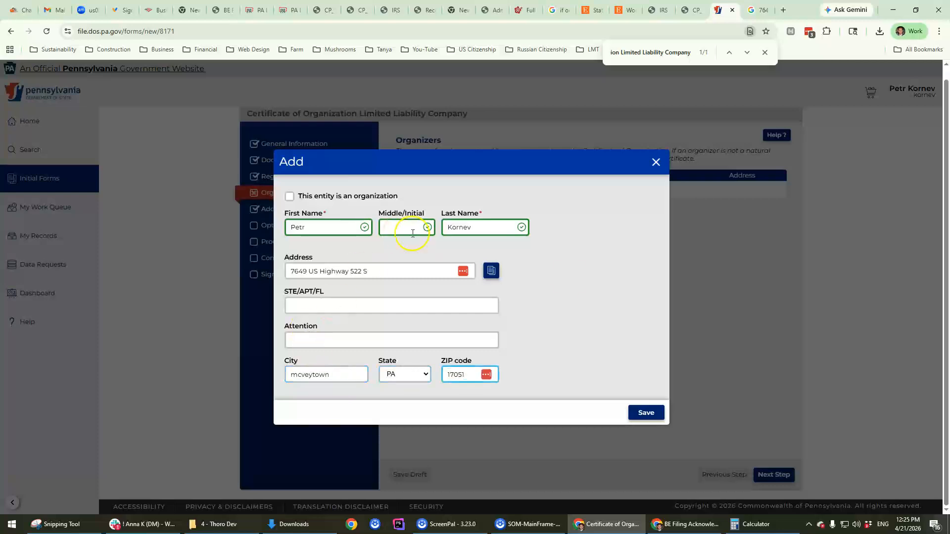
pyautogui.click(648, 417)
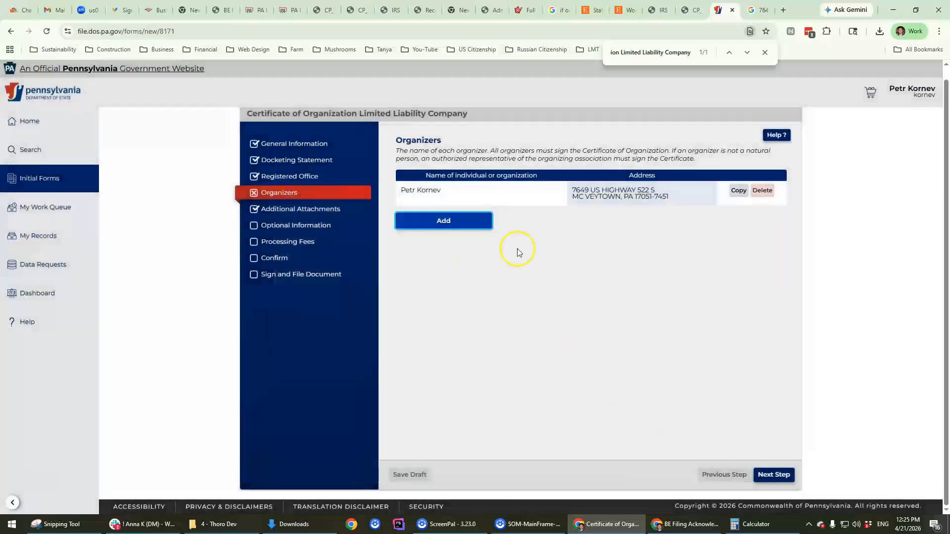
# Step: Answer No to State Procurement Opportunities contact and continue to the $125.00 Processing Fees step
pyautogui.click(775, 473)
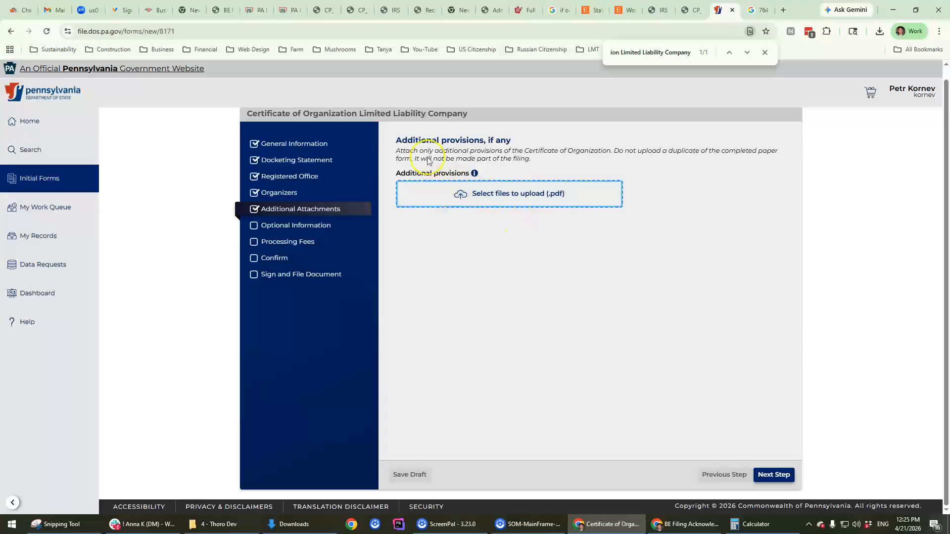
pyautogui.click(775, 475)
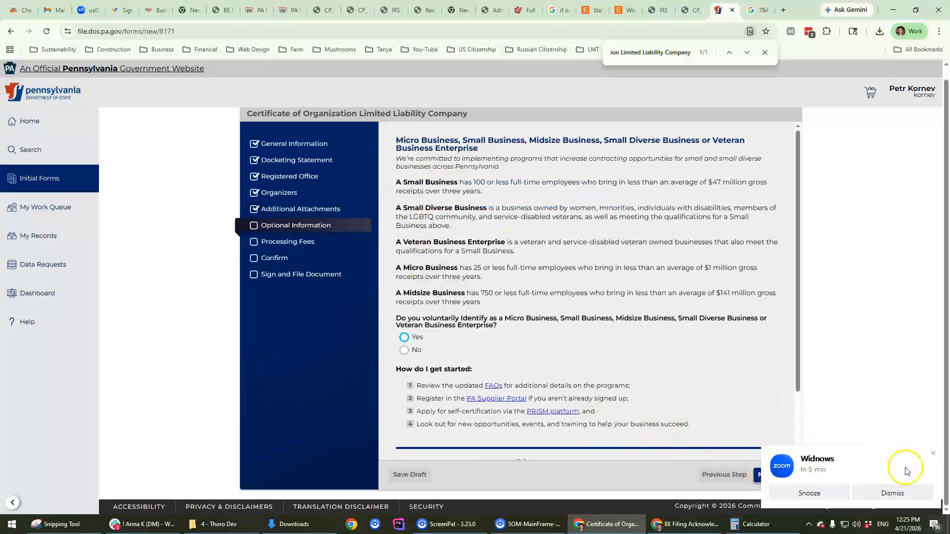
pyautogui.click(933, 453)
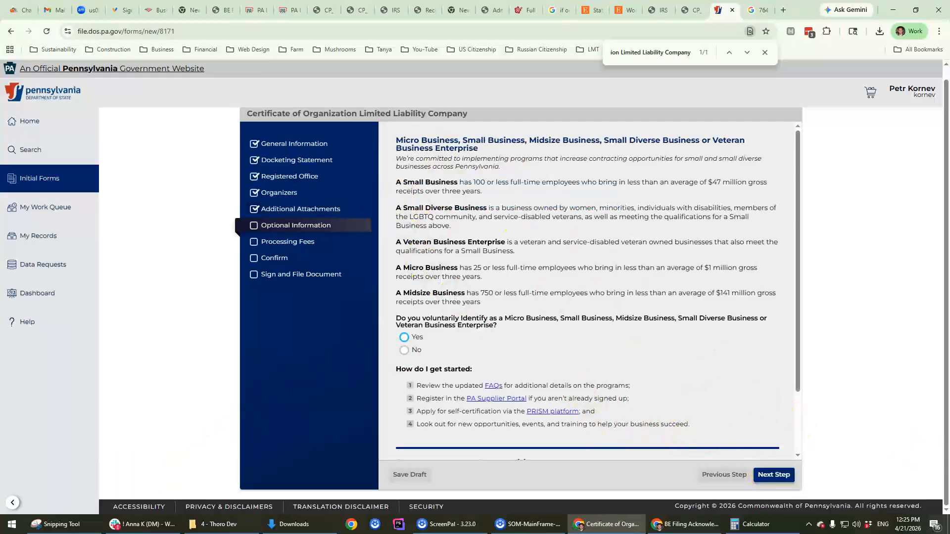
pyautogui.scroll(-2, 407, 277)
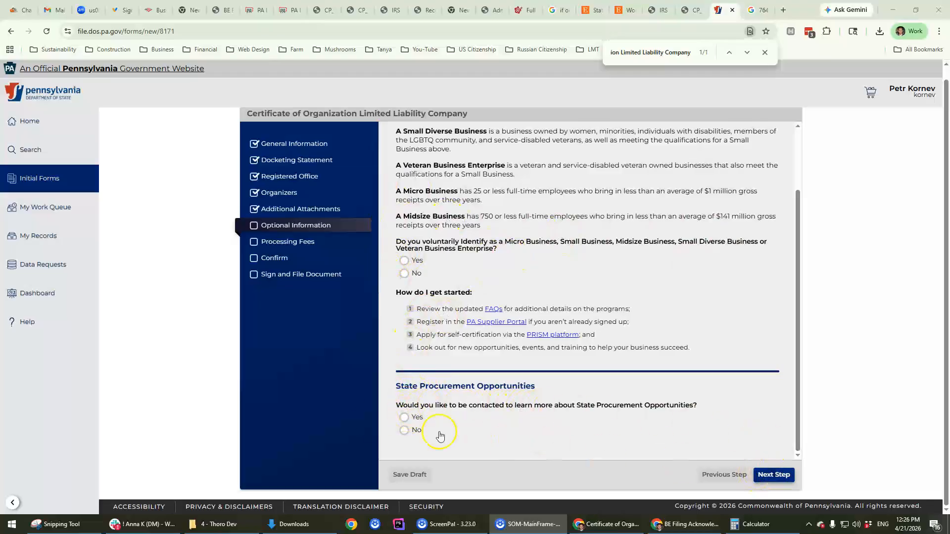
pyautogui.click(404, 418)
pyautogui.scroll(-2, 497, 408)
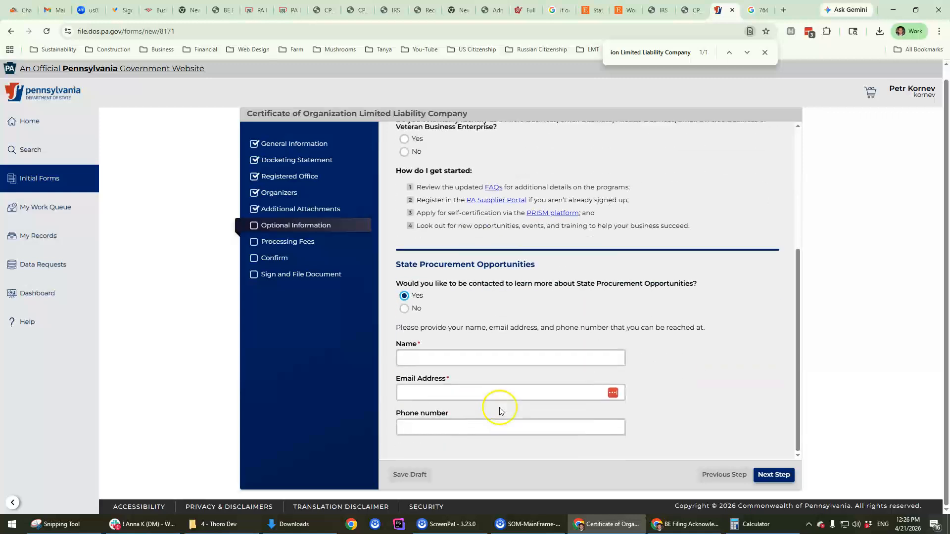
pyautogui.click(403, 308)
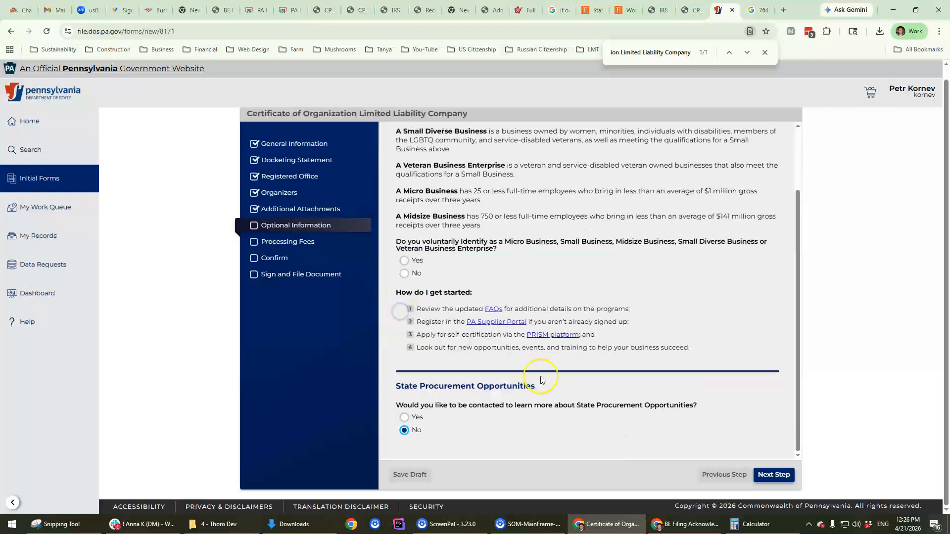
pyautogui.click(762, 470)
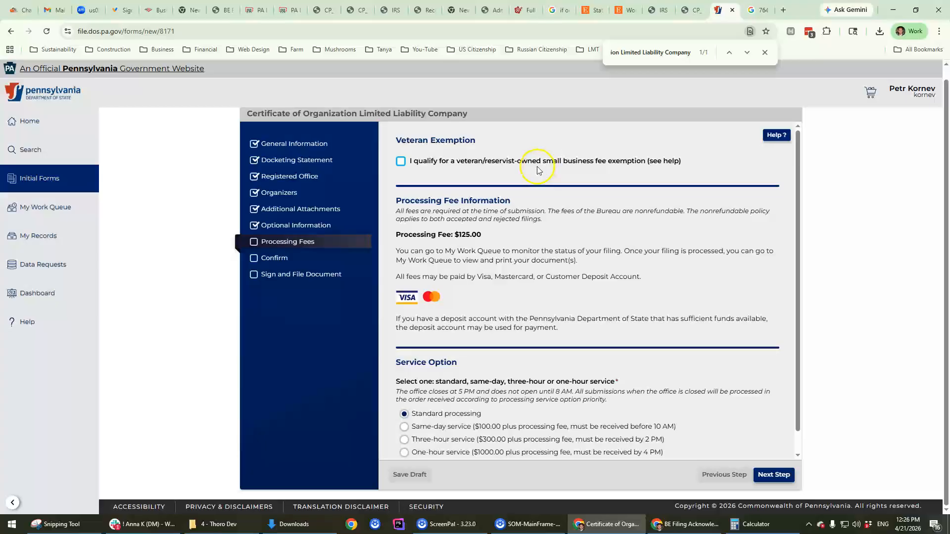
# Step: Try Same-day service, revert to Standard processing, and continue to the Confirm review page
pyautogui.scroll(-1, 564, 278)
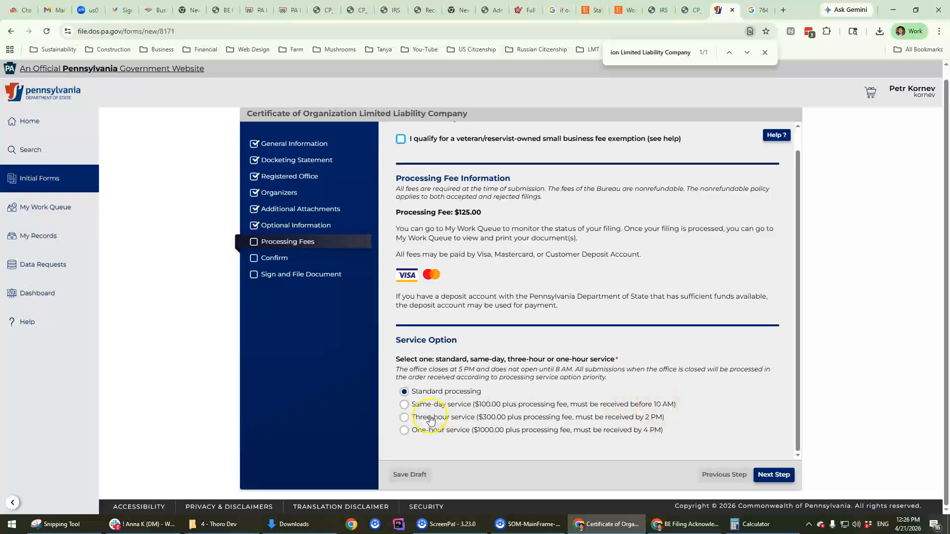
pyautogui.click(404, 406)
pyautogui.scroll(-1, 404, 386)
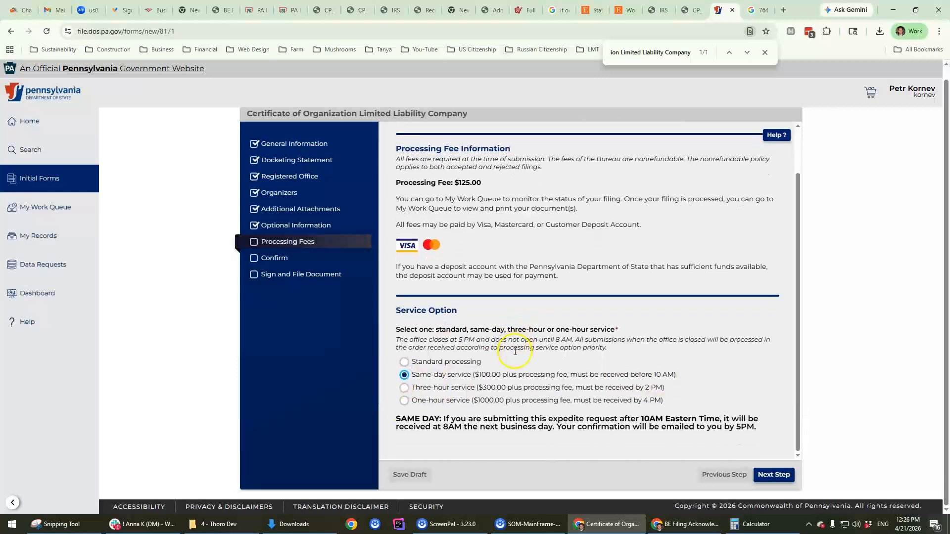
pyautogui.click(403, 362)
pyautogui.click(774, 475)
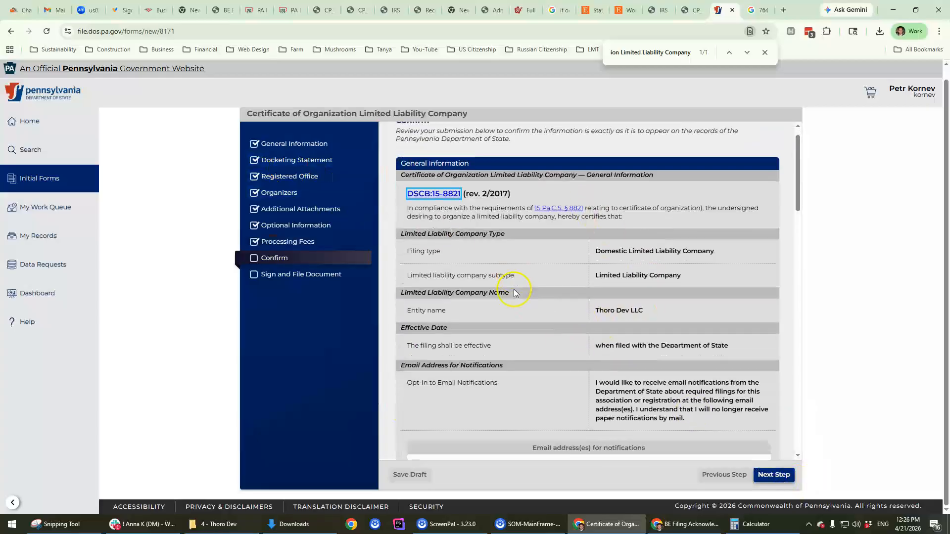
# Step: Proceed to the signing step and tick all three declaration checkboxes
pyautogui.scroll(-10, 515, 289)
pyautogui.scroll(-10, 615, 305)
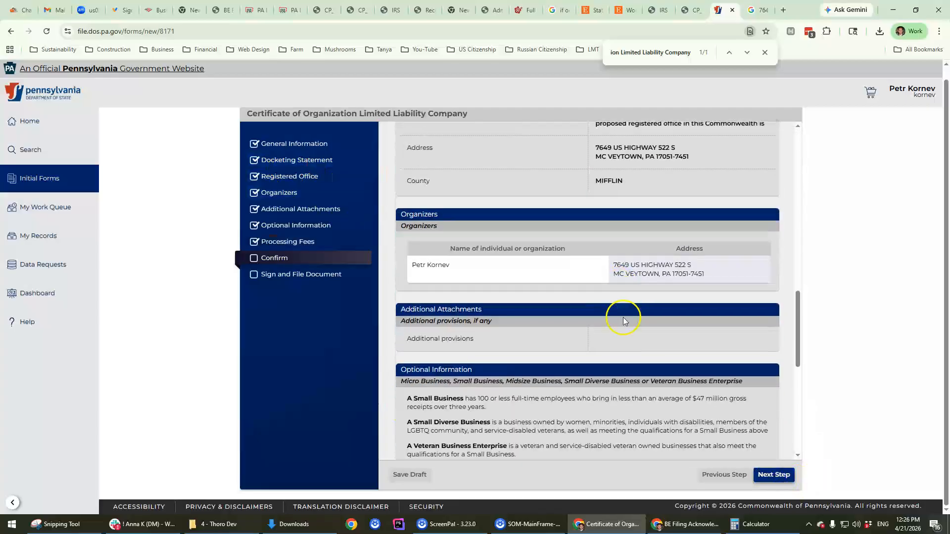
pyautogui.click(773, 475)
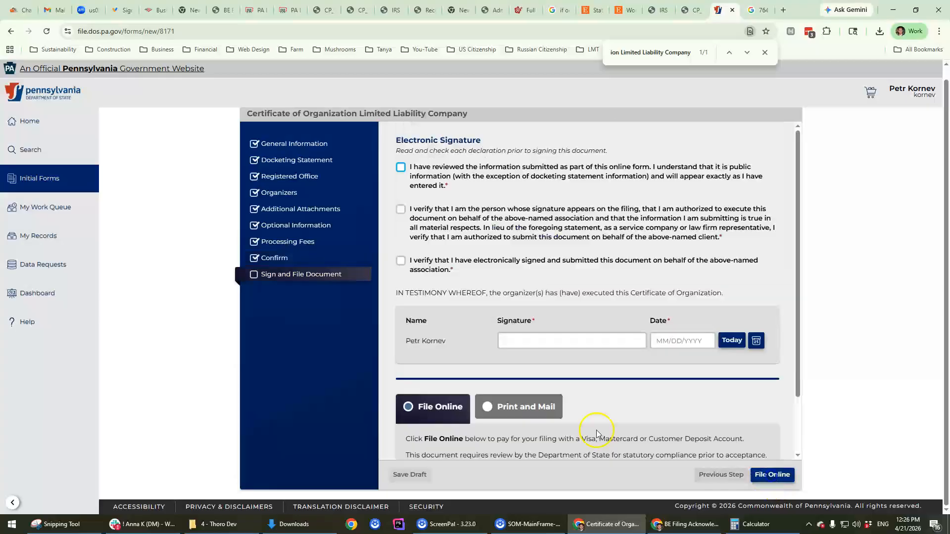
pyautogui.click(401, 169)
pyautogui.click(400, 210)
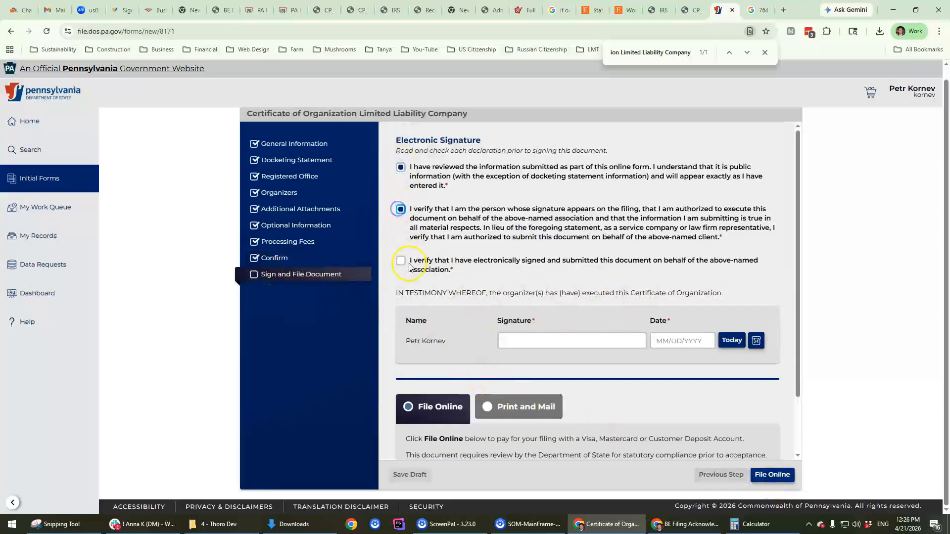
pyautogui.click(401, 260)
# Step: Sign with the organizer's name and set the filing date to 04/21/2026
pyautogui.scroll(-1, 593, 287)
pyautogui.click(539, 278)
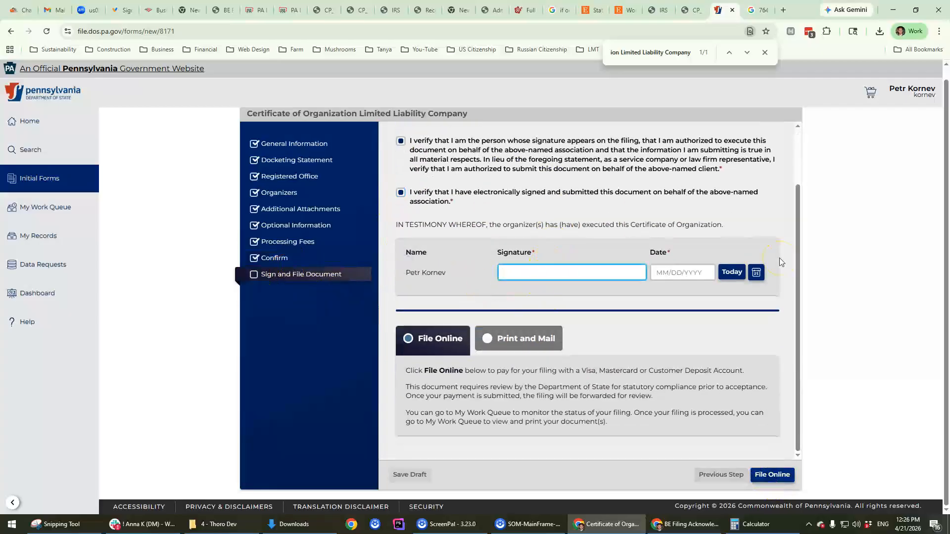
pyautogui.press('Tab')
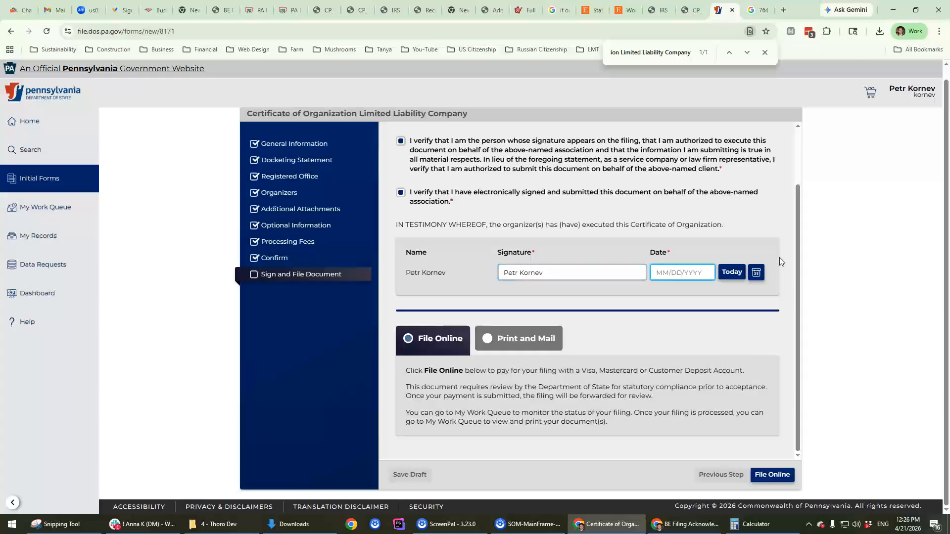
pyautogui.scroll(2, 573, 231)
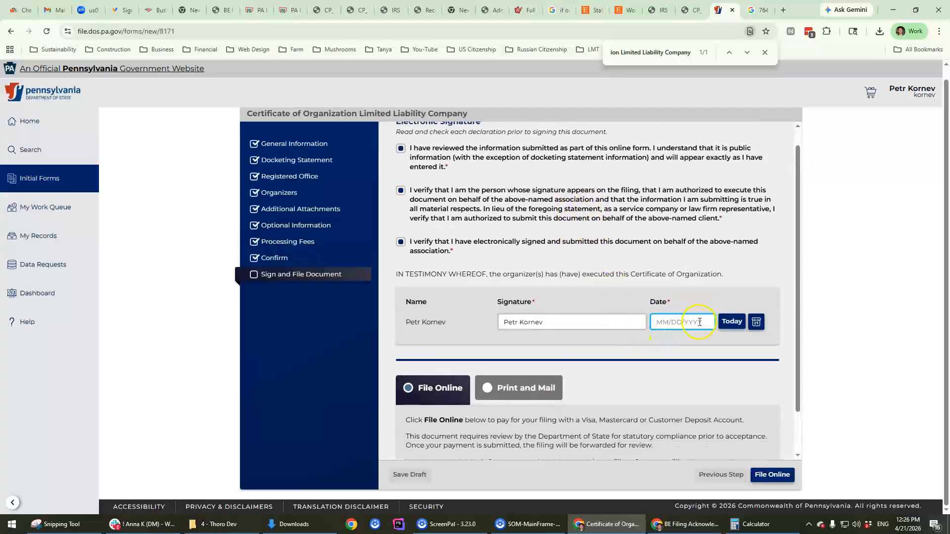
pyautogui.scroll(-1, 642, 257)
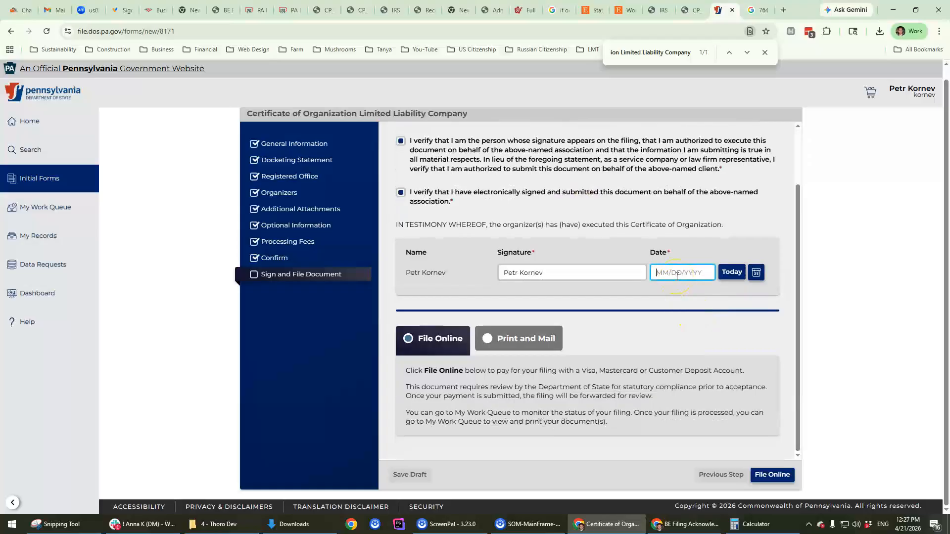
pyautogui.write('04/21/2026')
pyautogui.click(519, 403)
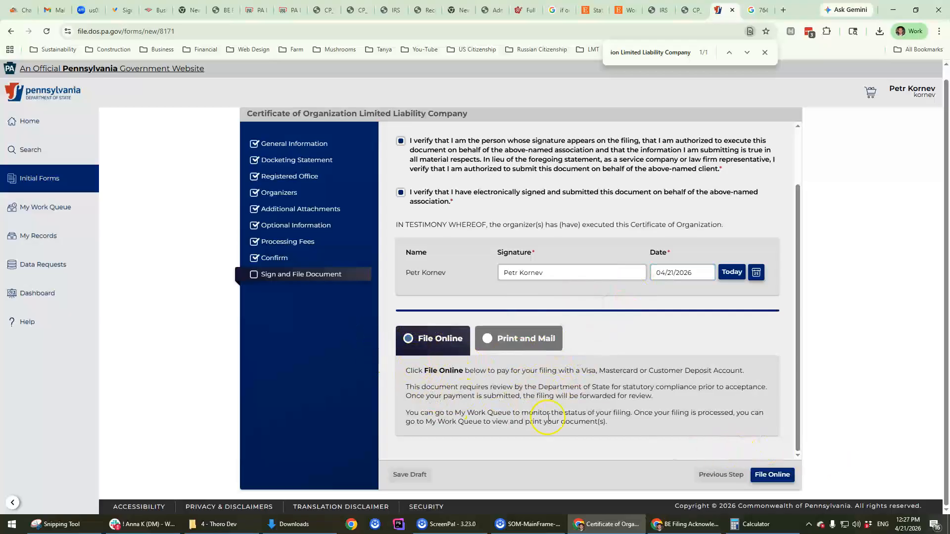
# Step: File online and attempt the $125.00 payment, then return to the portal home after it fails
pyautogui.click(781, 476)
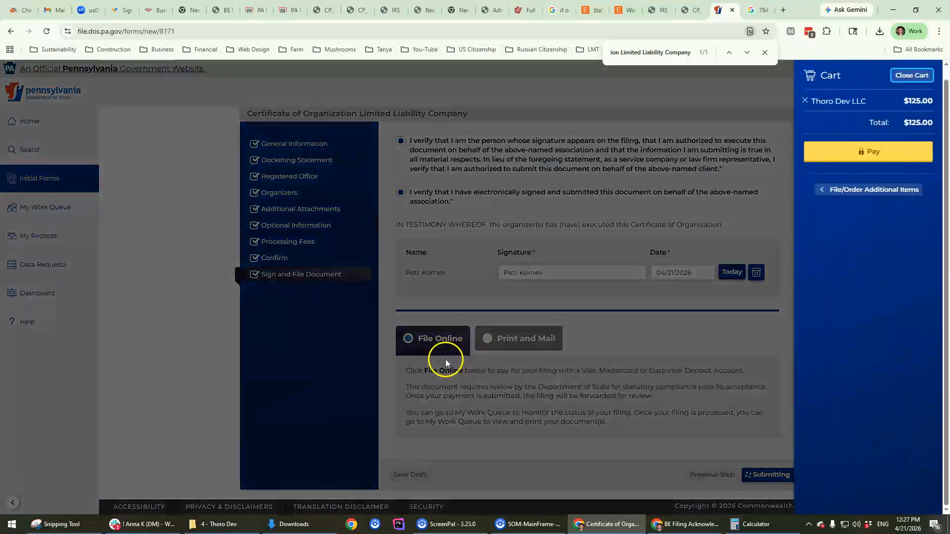
pyautogui.click(872, 155)
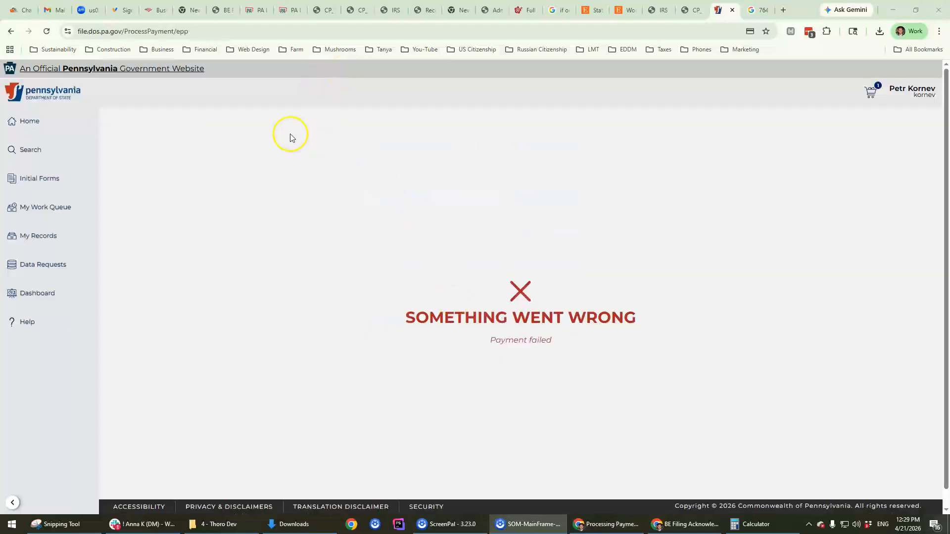
pyautogui.click(46, 31)
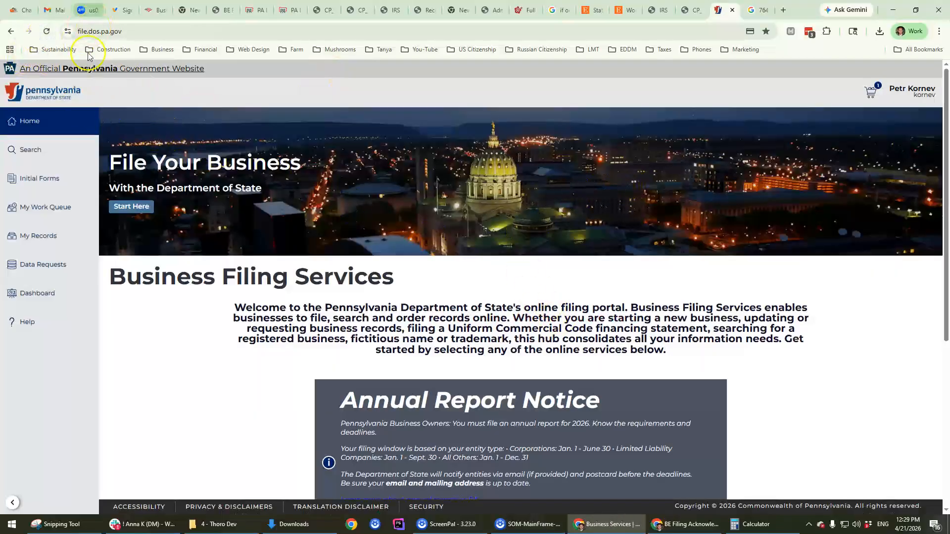
pyautogui.click(910, 92)
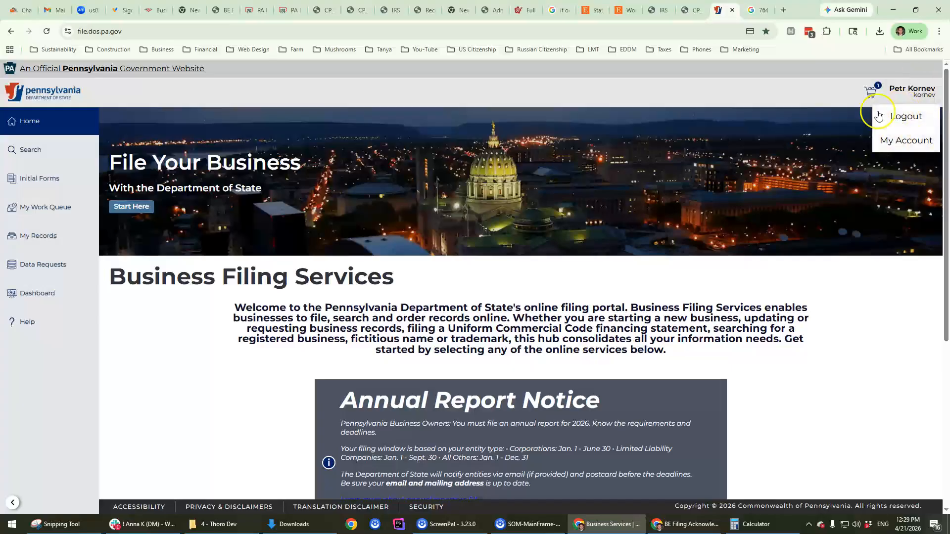
# Step: Pay the $125.00 Thoro Dev LLC filing fee from the cart and dismiss the card-saving prompt
pyautogui.click(870, 90)
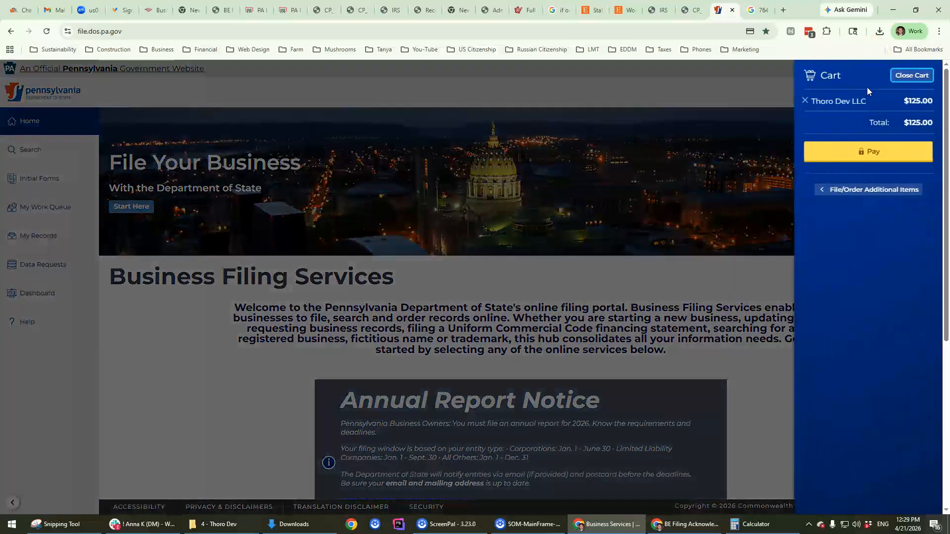
pyautogui.click(884, 154)
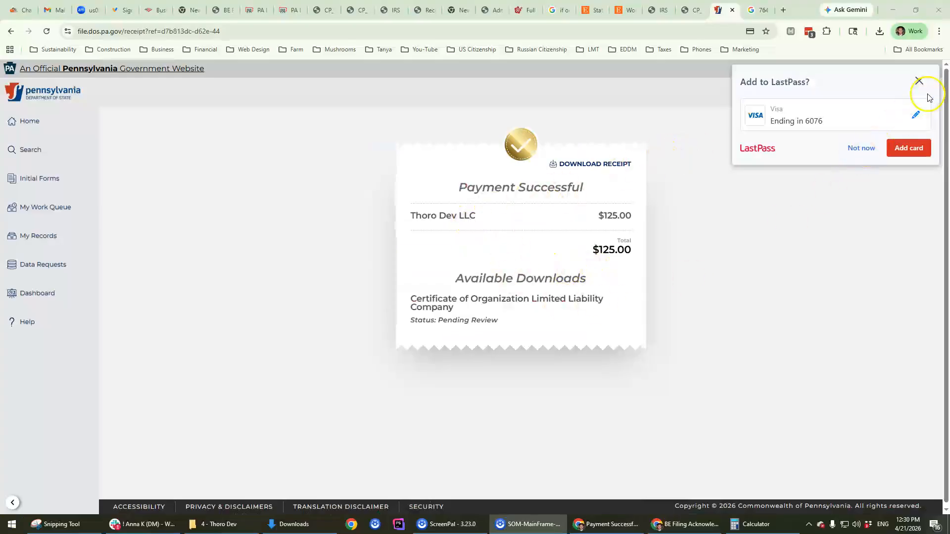
pyautogui.click(918, 81)
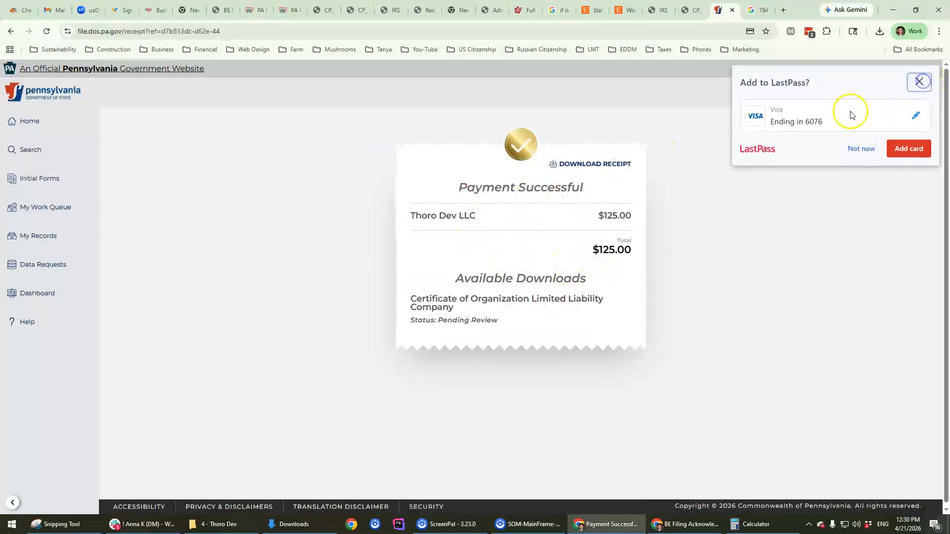
# Step: Download the payment receipt and save Receipt.pdf into the Thoro Dev folder
pyautogui.click(598, 165)
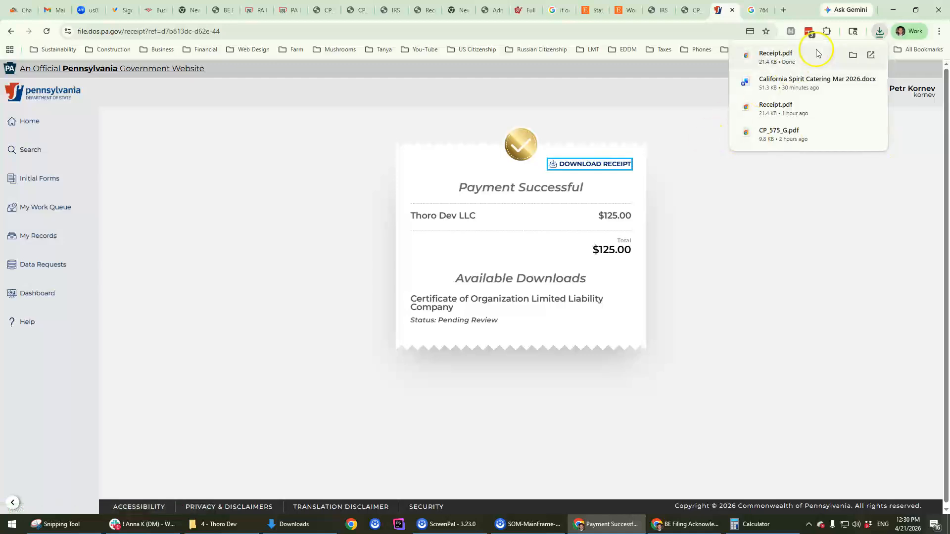
pyautogui.moveTo(799, 56); pyautogui.dragTo(949, 198)
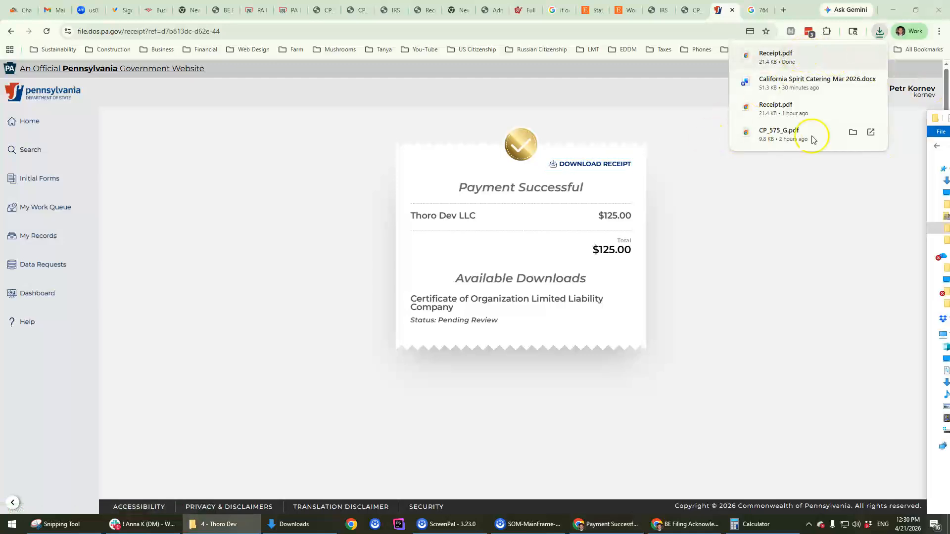
pyautogui.click(808, 239)
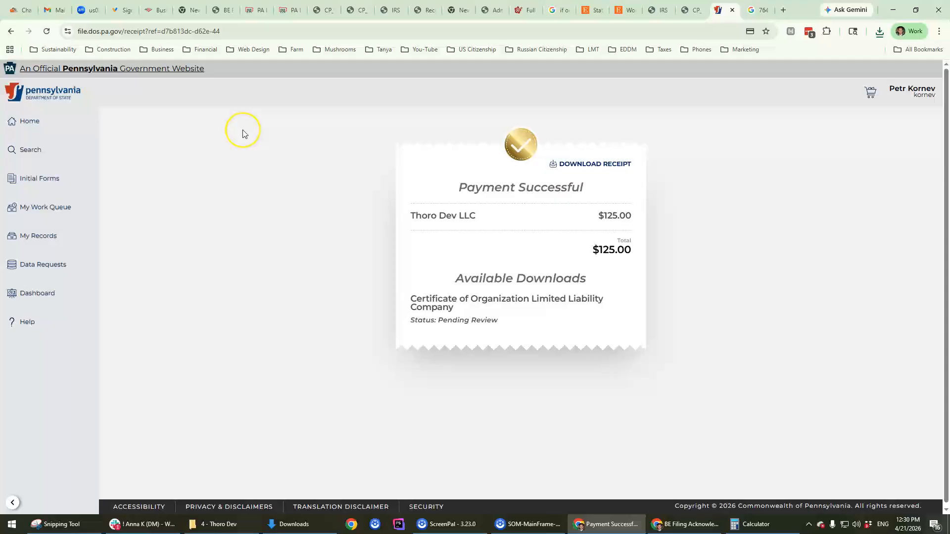
# Step: Note the Pending Review status on the receipt page, then go to Business Search
pyautogui.moveTo(437, 320); pyautogui.dragTo(578, 315)
pyautogui.click(189, 261)
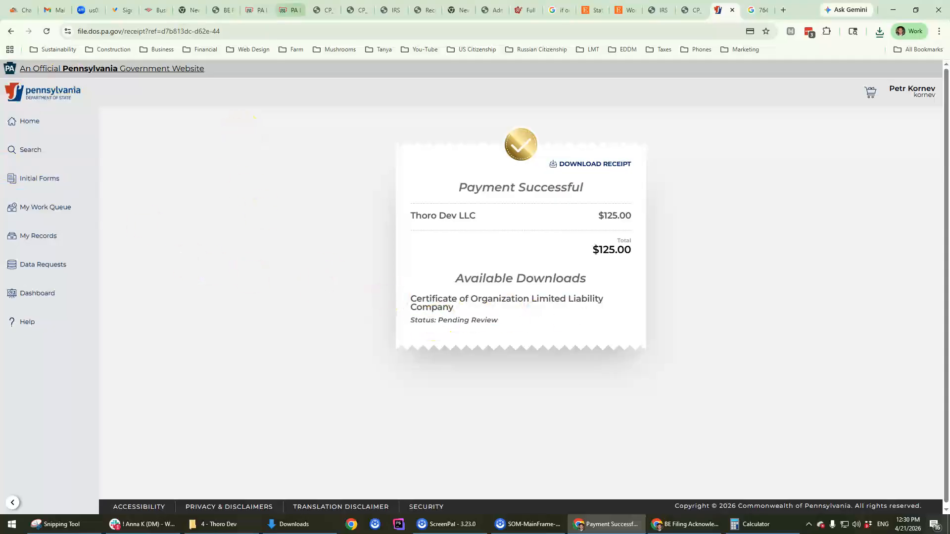
pyautogui.click(33, 149)
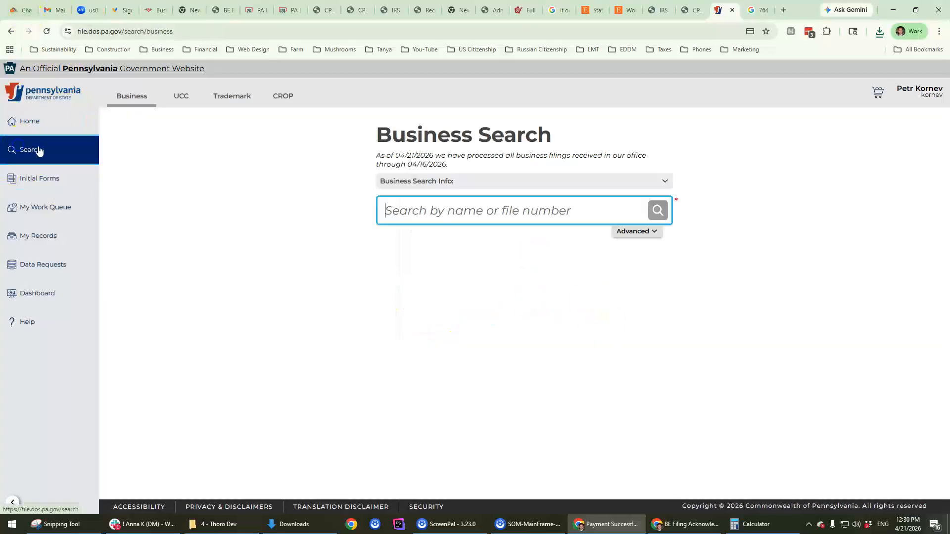
# Step: Search 'thoro dev llc', then retry with 'thoro dev' to find the single active record
pyautogui.write('thor')
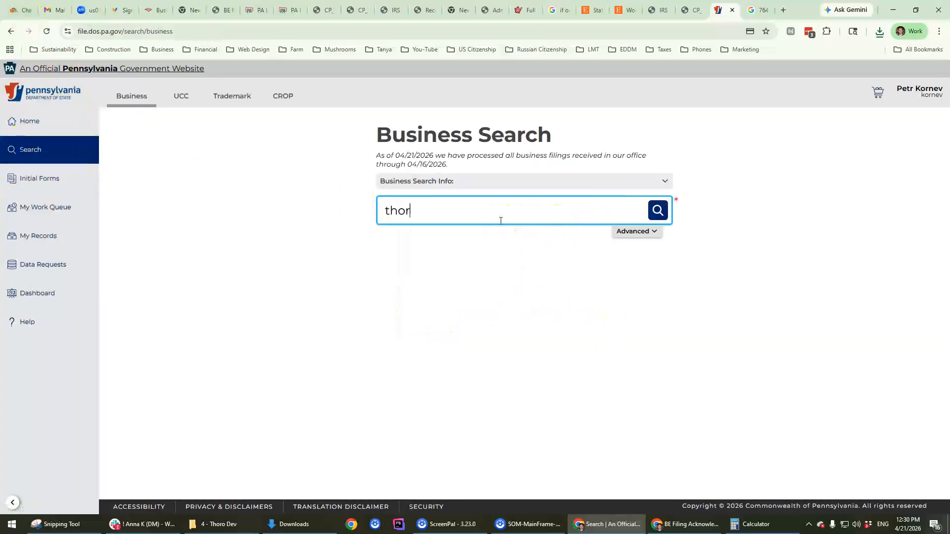
pyautogui.write('o dev llc')
pyautogui.press('Return')
pyautogui.tripleClick(471, 211)
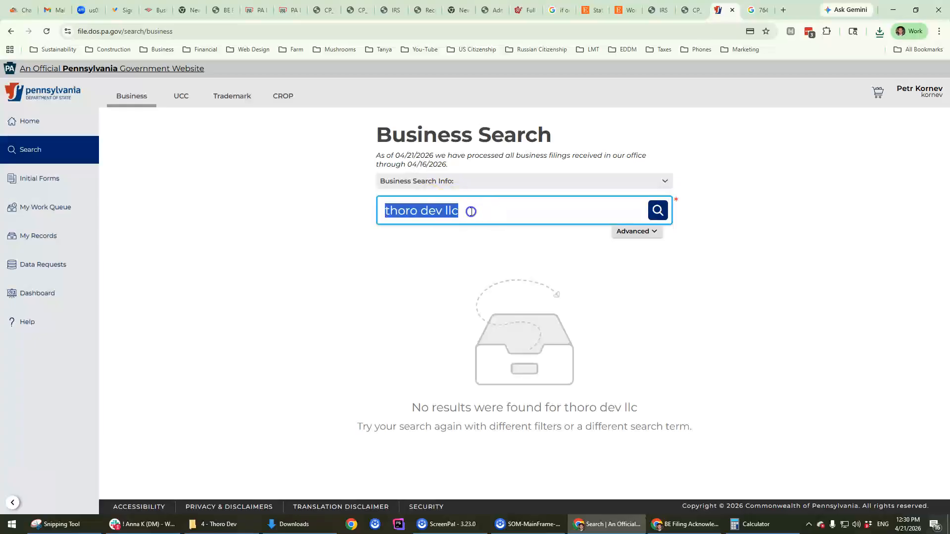
pyautogui.click(470, 211)
pyautogui.press('BackSpace')
pyautogui.press('BackSpace')
pyautogui.press('BackSpace')
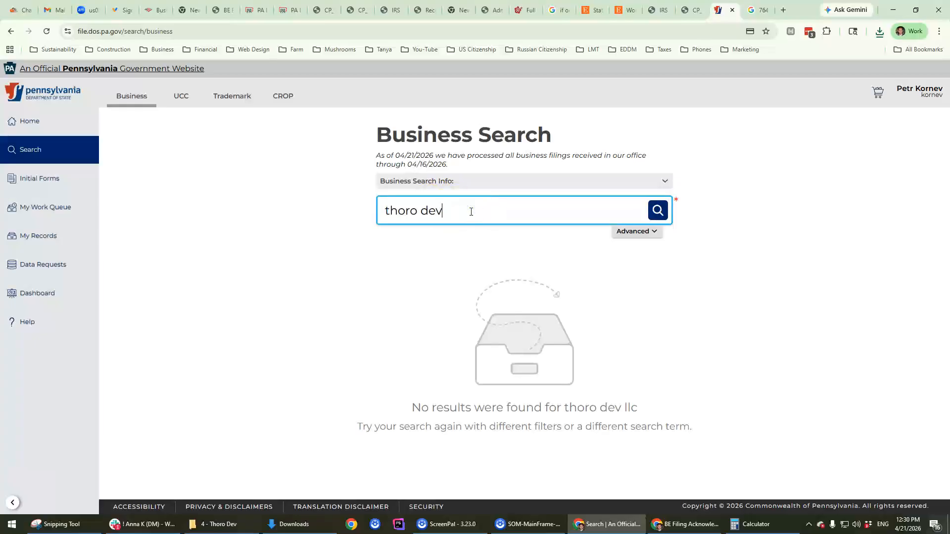
pyautogui.press('Return')
pyautogui.click(418, 210)
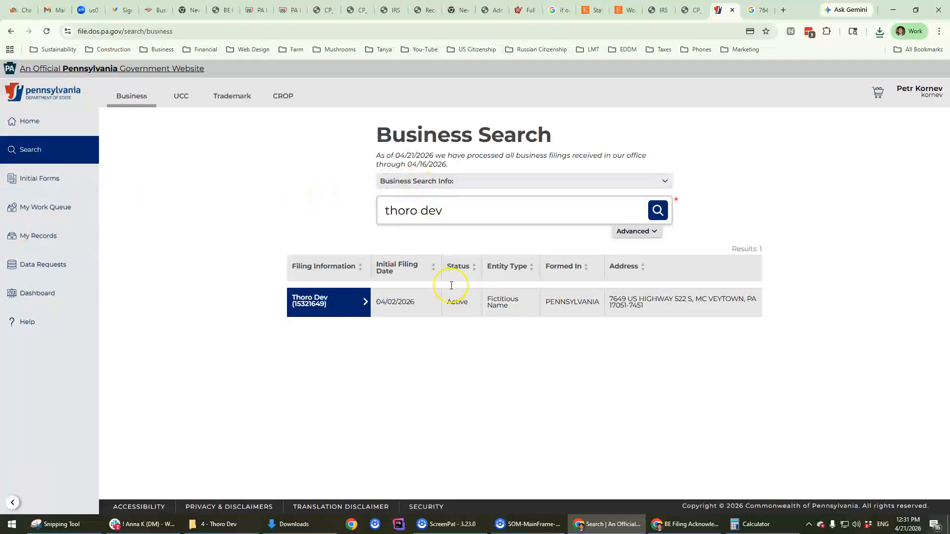
# Step: Confirm the Thoro Dev result's entity type is Fictitious Name, then open a new Chrome tab
pyautogui.tripleClick(496, 303)
pyautogui.click(519, 307)
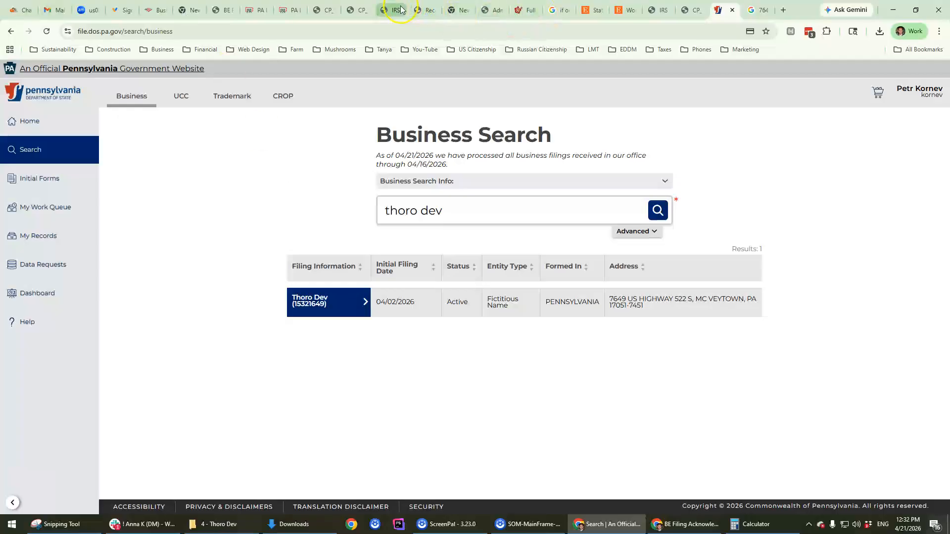
pyautogui.click(783, 9)
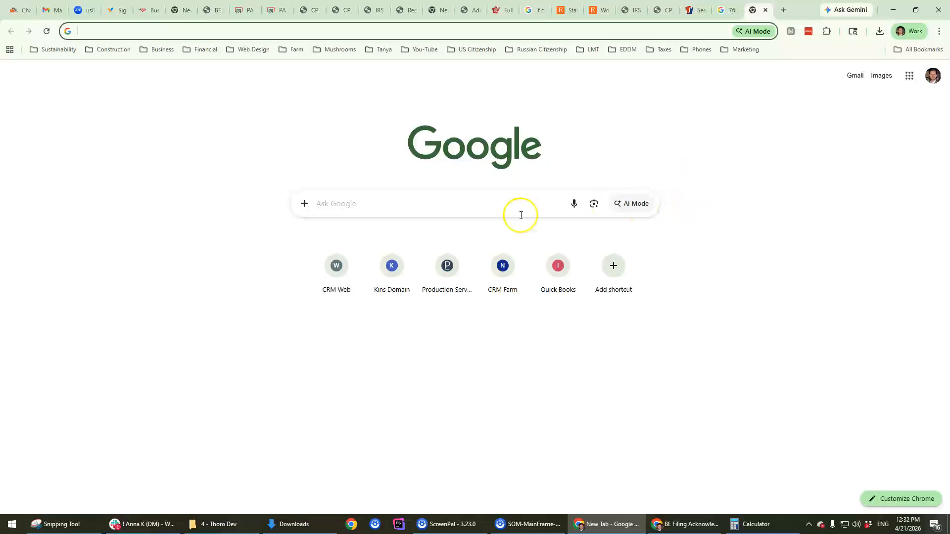
# Step: Load the Webaika Kanban CRM dashboard from the CRM Web shortcut
pyautogui.click(329, 287)
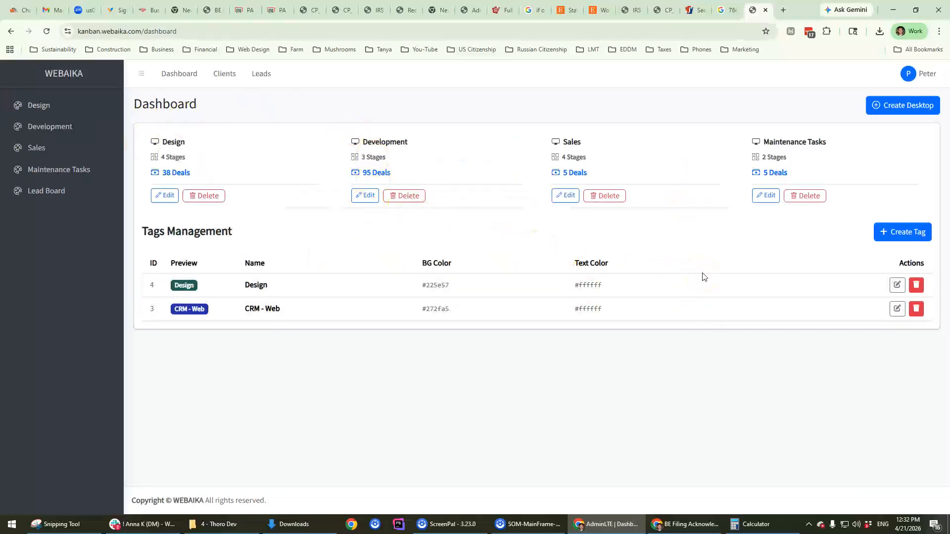
pyautogui.click(75, 73)
pyautogui.click(340, 400)
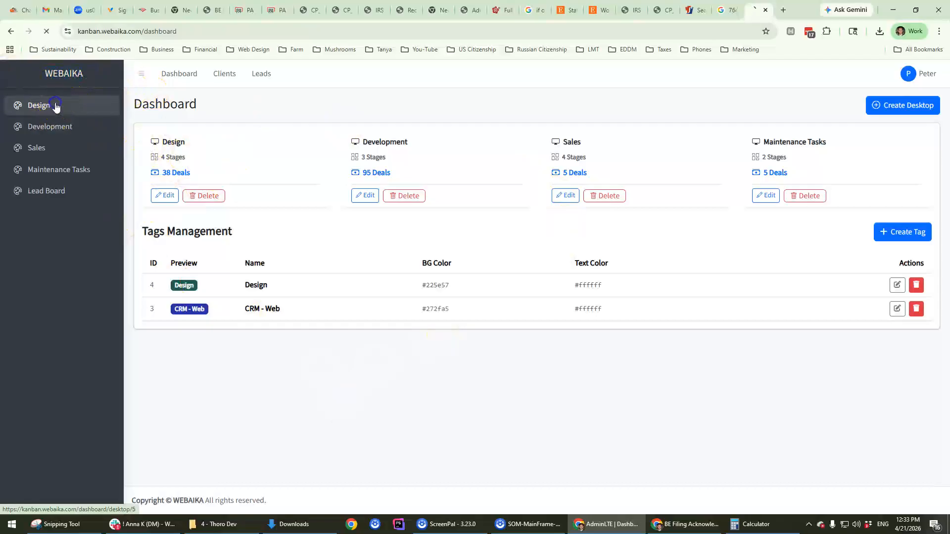
# Step: Move C12 Phoenix to Anna Working and back to Admin, then open the Octave Solutions deal on Sales
pyautogui.click(55, 106)
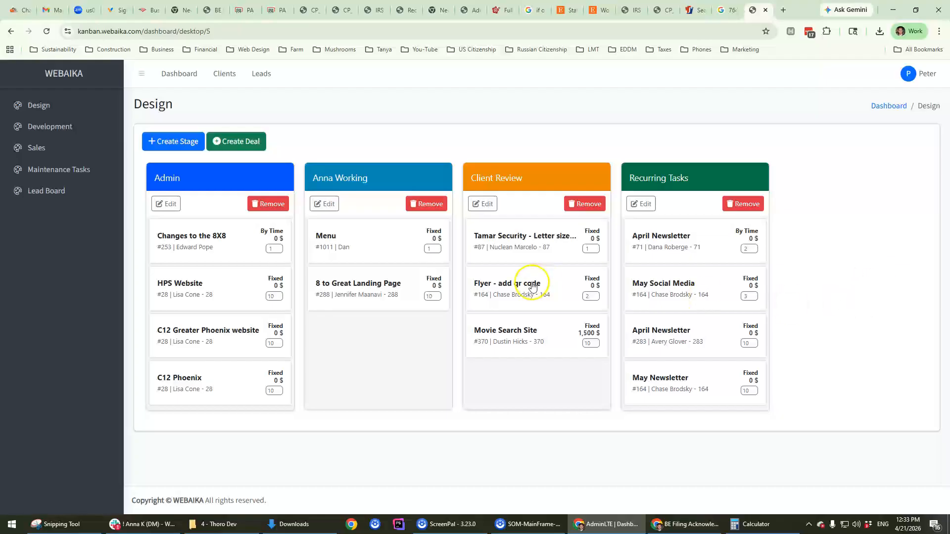
pyautogui.moveTo(222, 389); pyautogui.dragTo(335, 388)
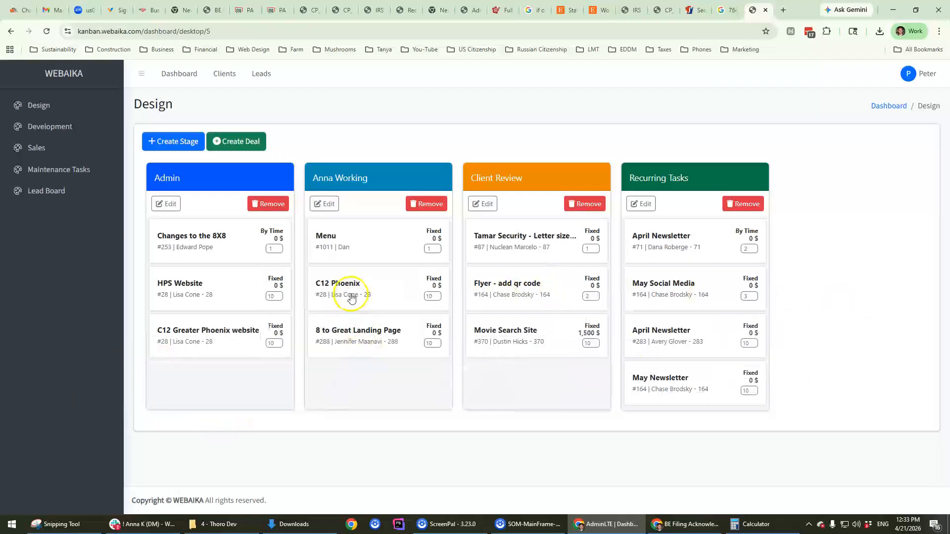
pyautogui.moveTo(358, 290); pyautogui.dragTo(269, 376)
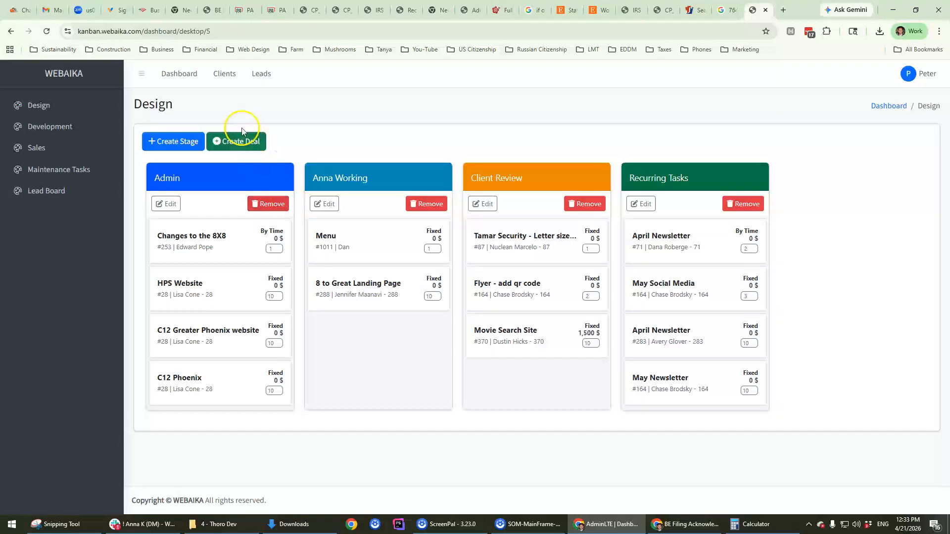
pyautogui.click(77, 147)
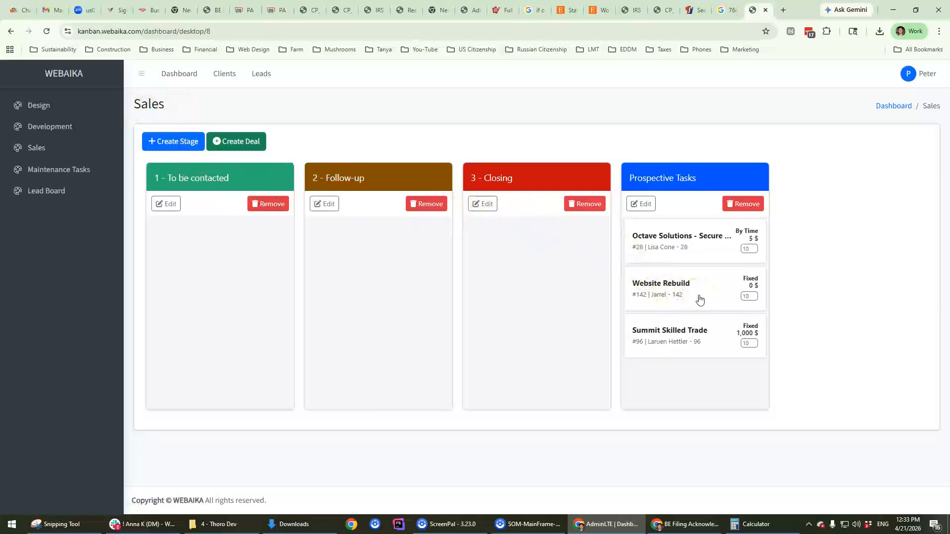
pyautogui.click(684, 243)
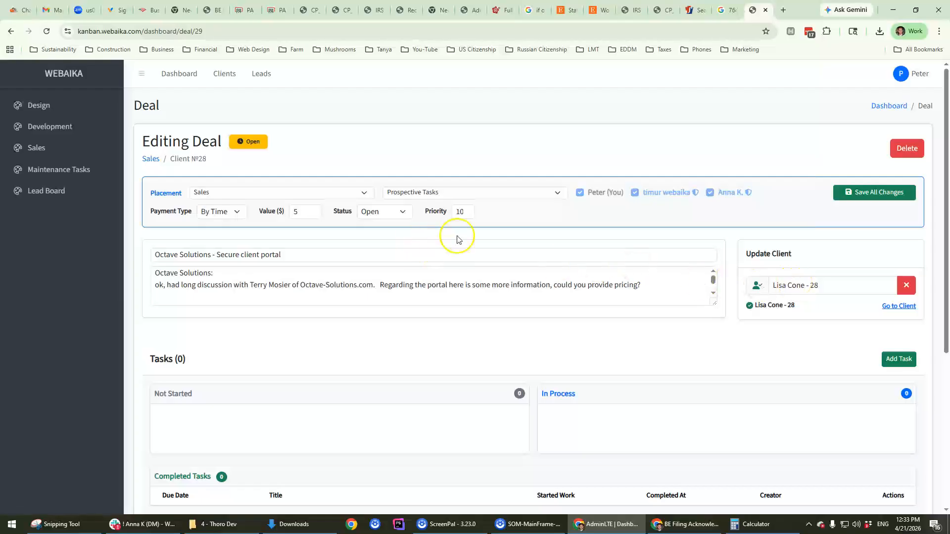
# Step: Scroll through the Octave Solutions secure client portal deal, then go to the Lead Board
pyautogui.scroll(-2, 549, 249)
pyautogui.scroll(-2, 549, 249)
pyautogui.scroll(4, 475, 239)
pyautogui.click(33, 191)
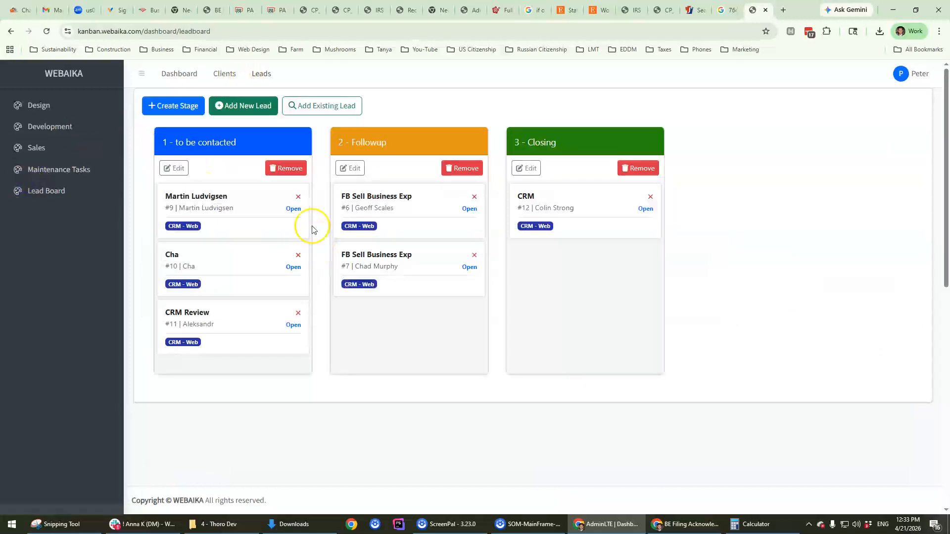
pyautogui.click(262, 73)
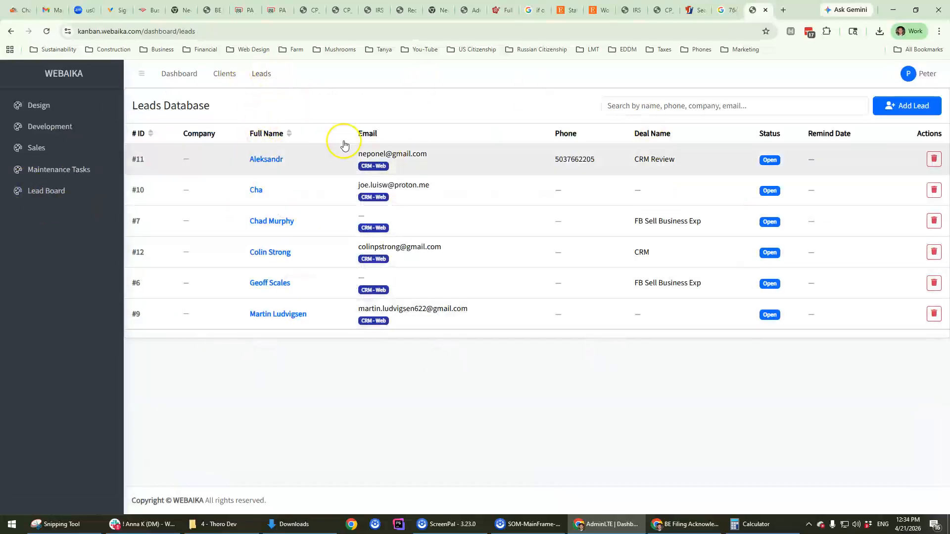
pyautogui.click(22, 191)
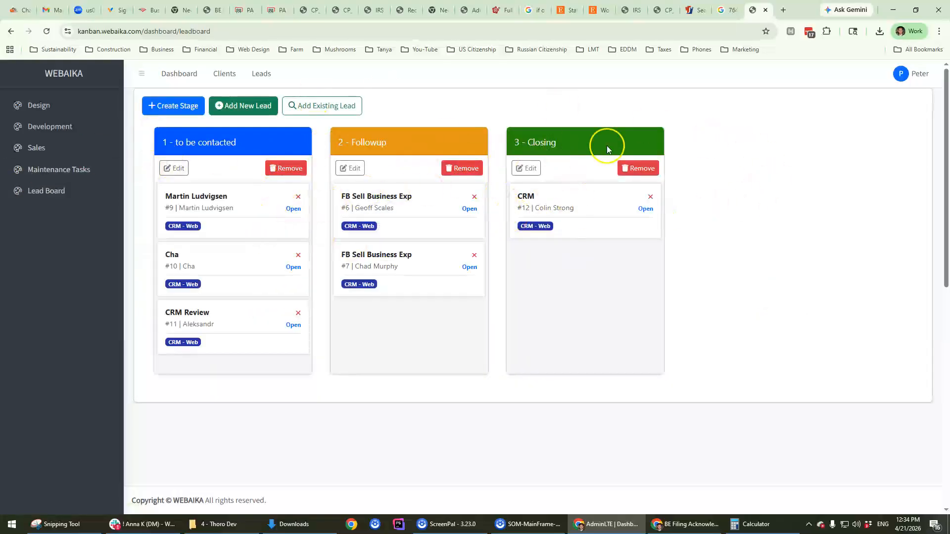
pyautogui.click(753, 195)
# Step: Load thorodev.com in a new tab, showing IONOS's registered-but-unconnected parking page
pyautogui.click(783, 10)
pyautogui.write('thorodev.com')
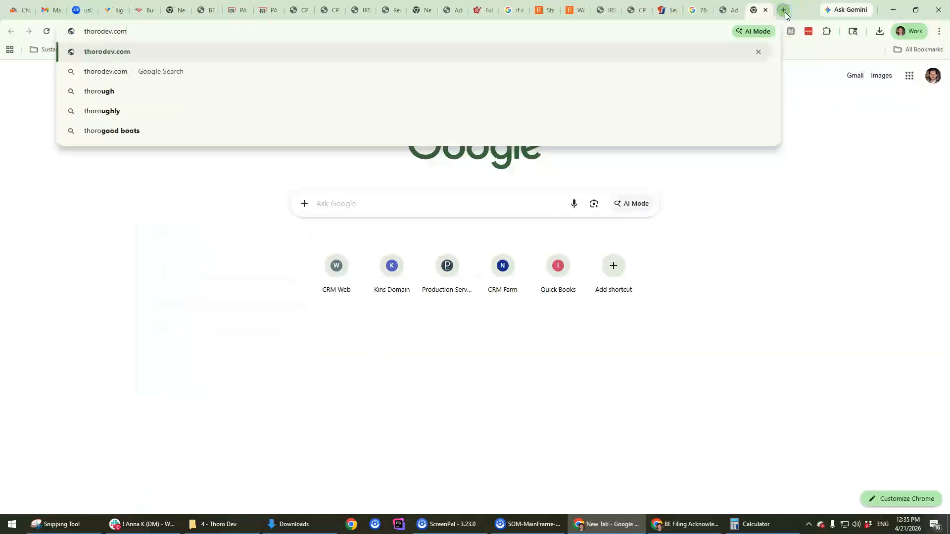
pyautogui.press('Return')
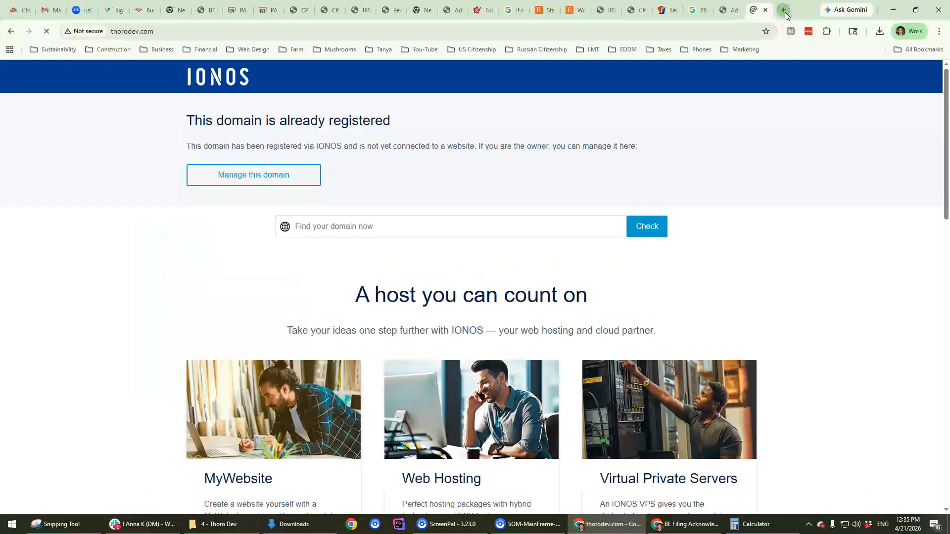
pyautogui.click(136, 29)
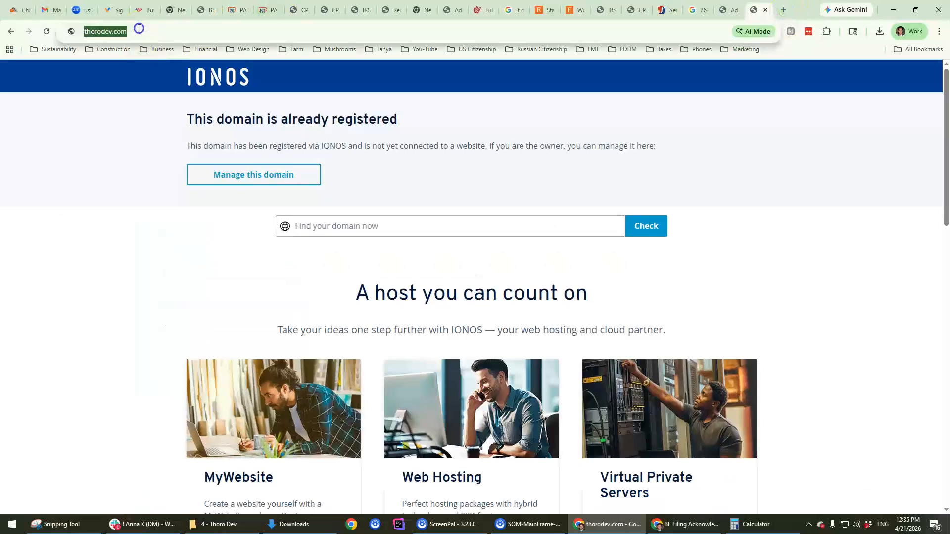
pyautogui.click(139, 28)
pyautogui.tripleClick(139, 28)
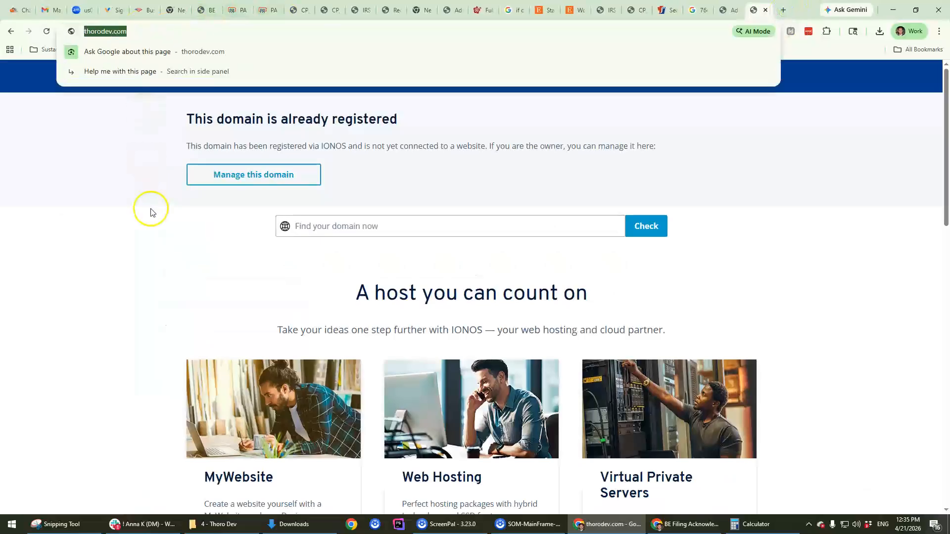
pyautogui.click(81, 165)
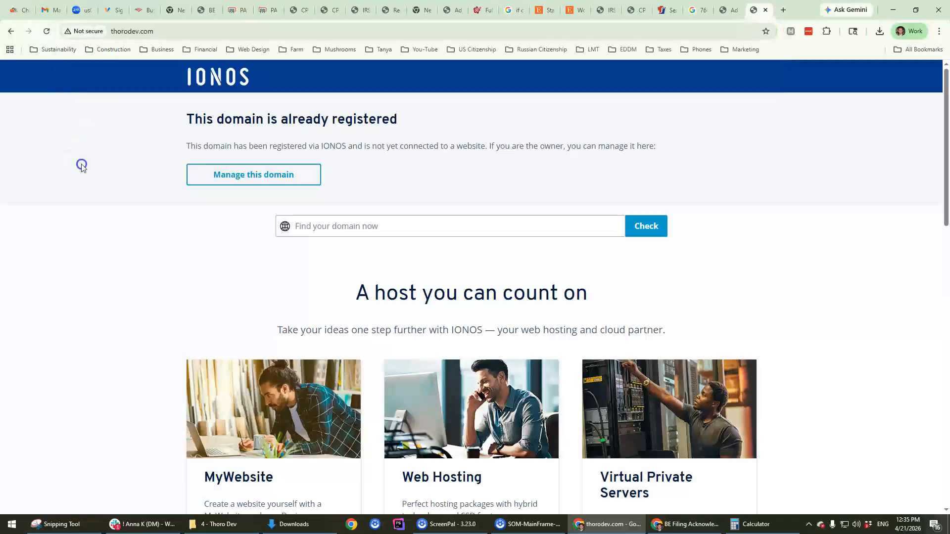
pyautogui.click(131, 524)
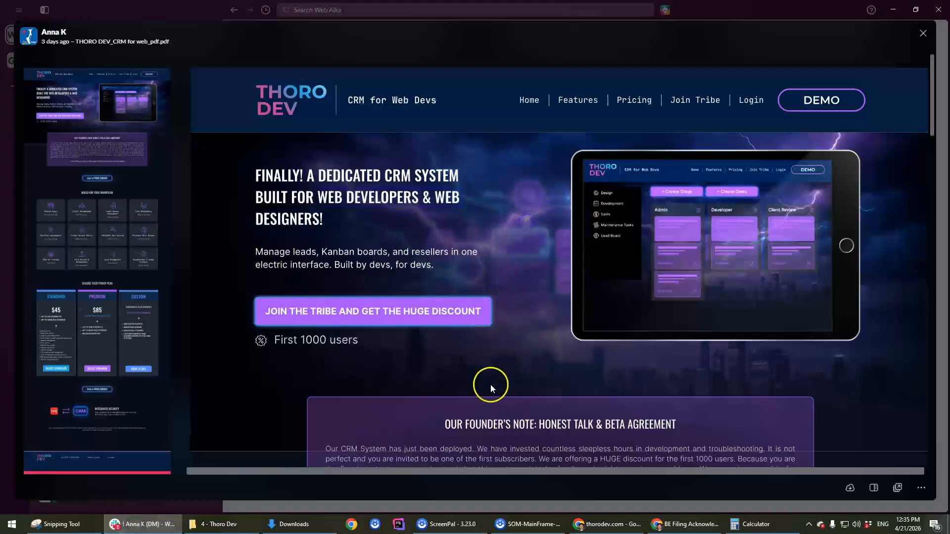
# Step: Scroll the Thoro Dev CRM PDF preview to the 'Choose Your Power Plan' pricing section
pyautogui.scroll(-4, 492, 381)
pyautogui.scroll(-10, 491, 376)
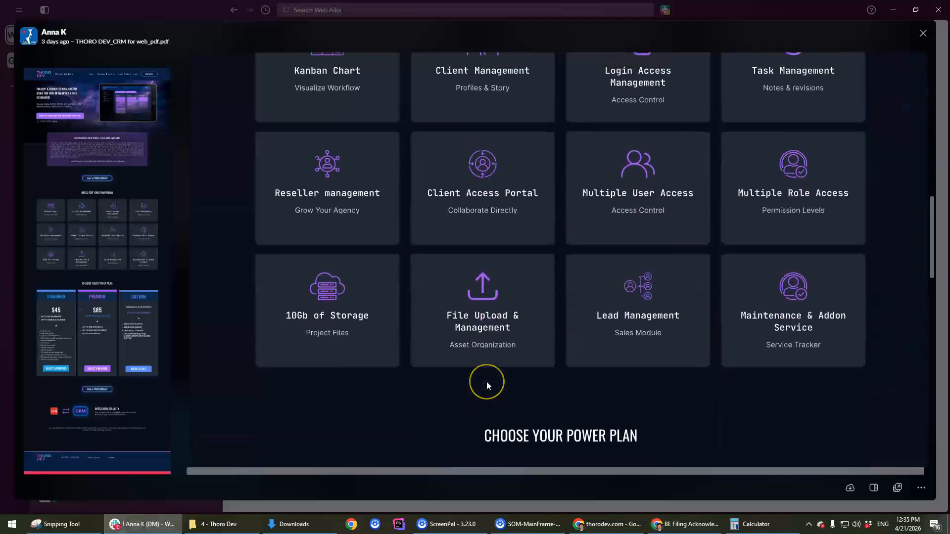
pyautogui.scroll(-7, 486, 382)
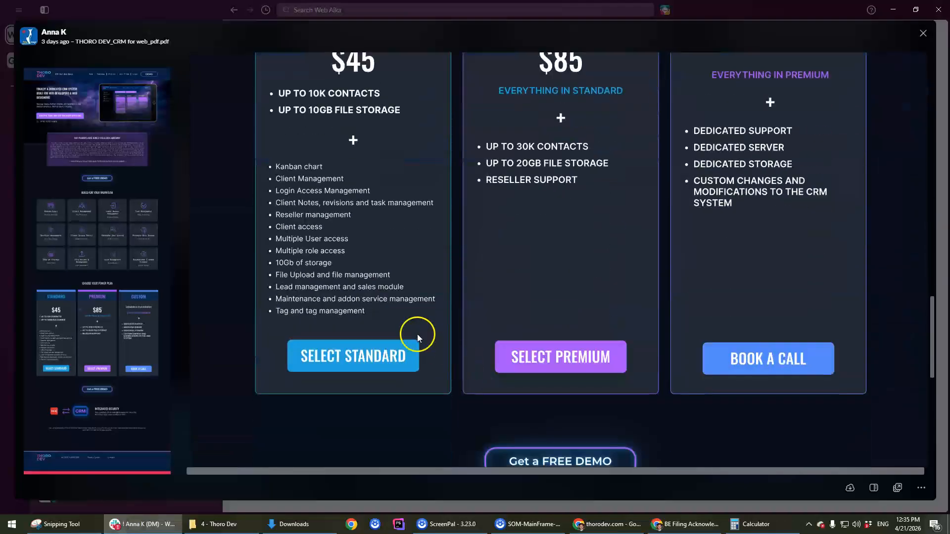
pyautogui.scroll(4, 403, 324)
pyautogui.scroll(12, 403, 323)
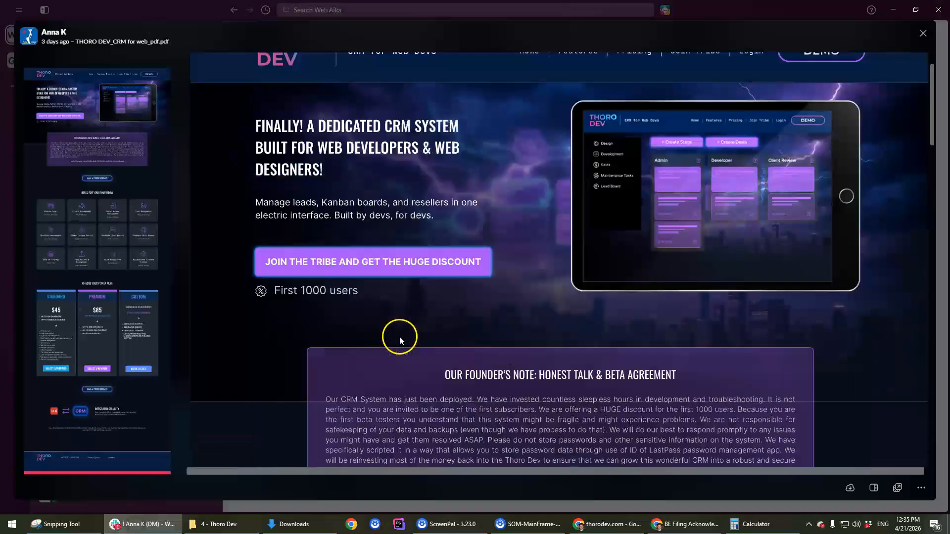
pyautogui.scroll(-10, 371, 307)
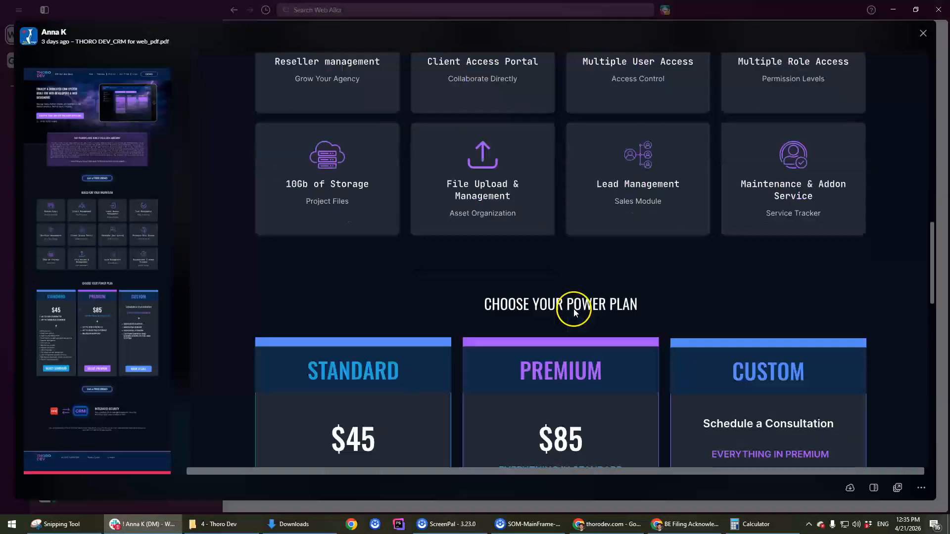
pyautogui.scroll(-3, 574, 309)
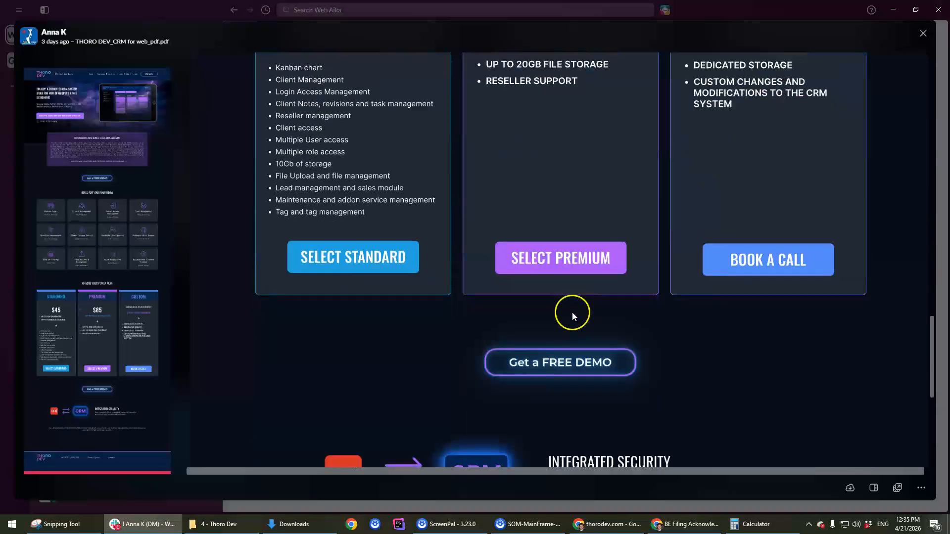
pyautogui.scroll(6, 384, 306)
pyautogui.click(377, 304)
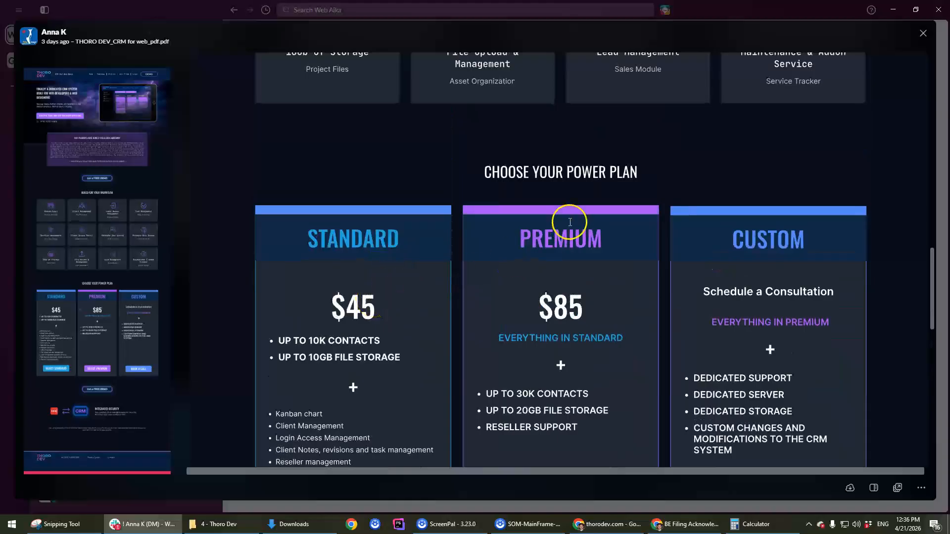
pyautogui.scroll(-2, 681, 254)
# Step: Highlight the Custom plan text, the $85 Premium price and the CUSTOM plan heading
pyautogui.moveTo(746, 194); pyautogui.dragTo(767, 341)
pyautogui.click(752, 379)
pyautogui.click(701, 172)
pyautogui.click(734, 141)
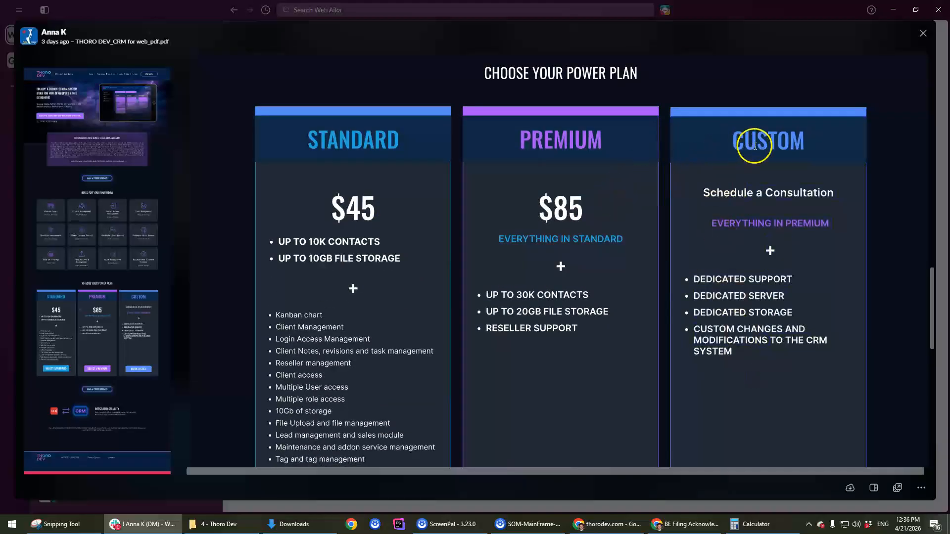
pyautogui.doubleClick(542, 209)
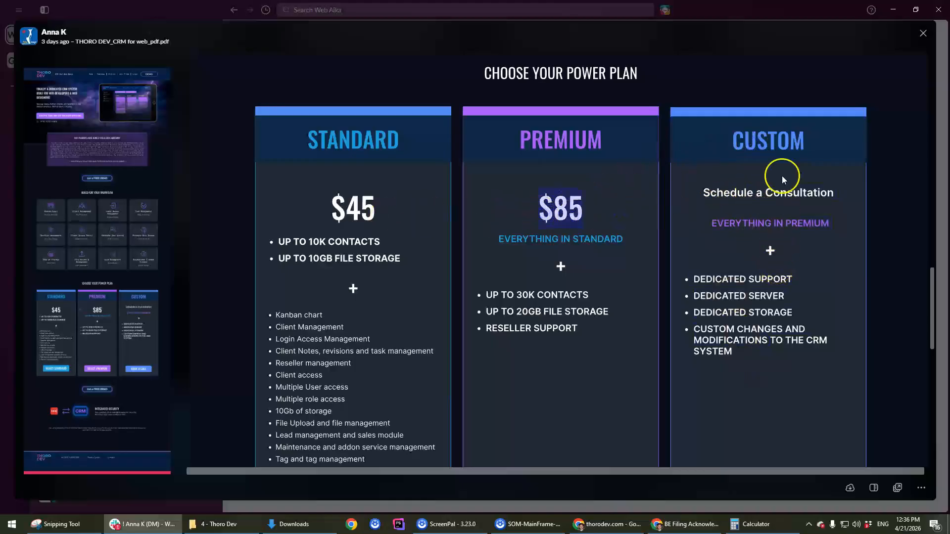
pyautogui.click(765, 140)
pyautogui.doubleClick(765, 140)
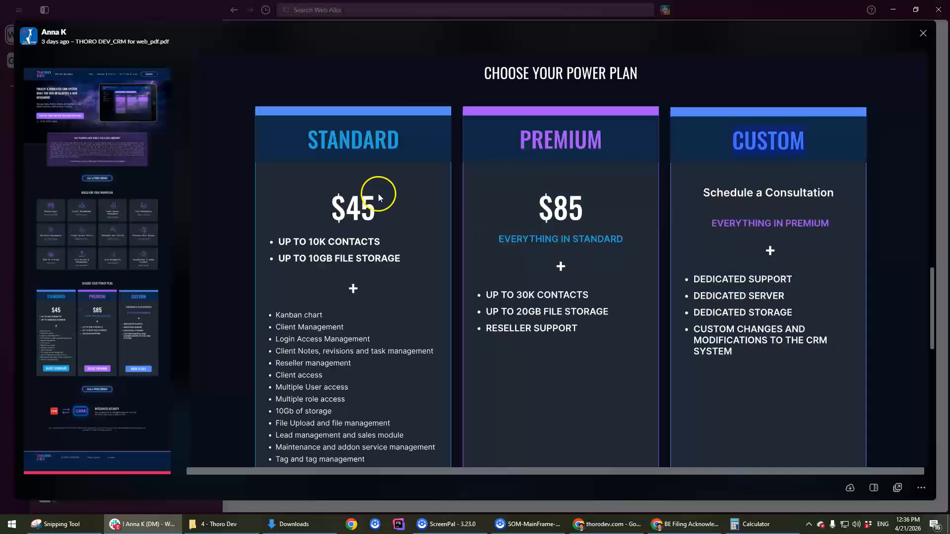
pyautogui.click(795, 144)
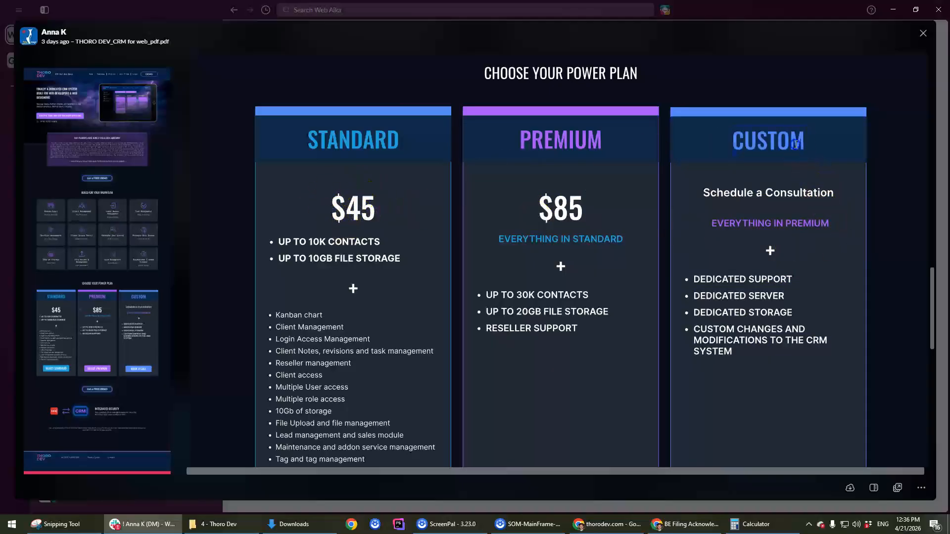
pyautogui.click(767, 195)
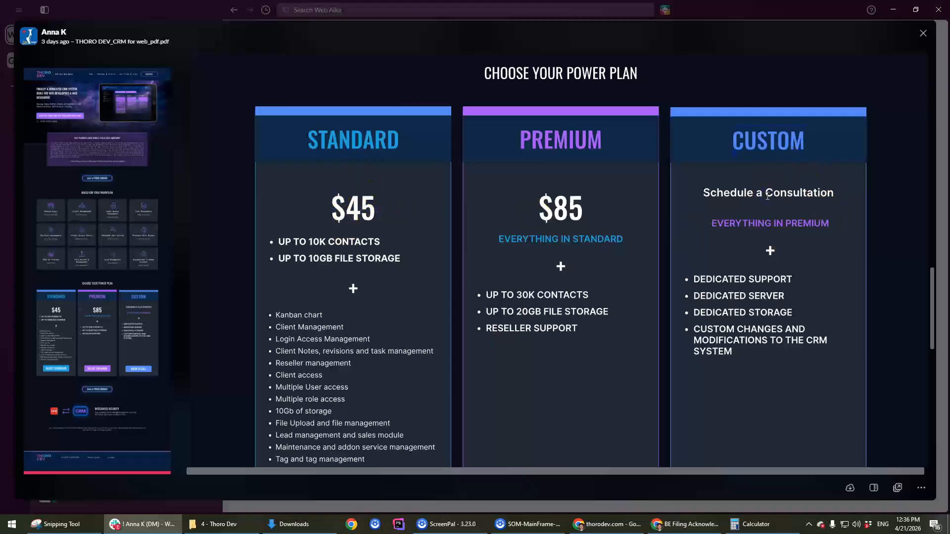